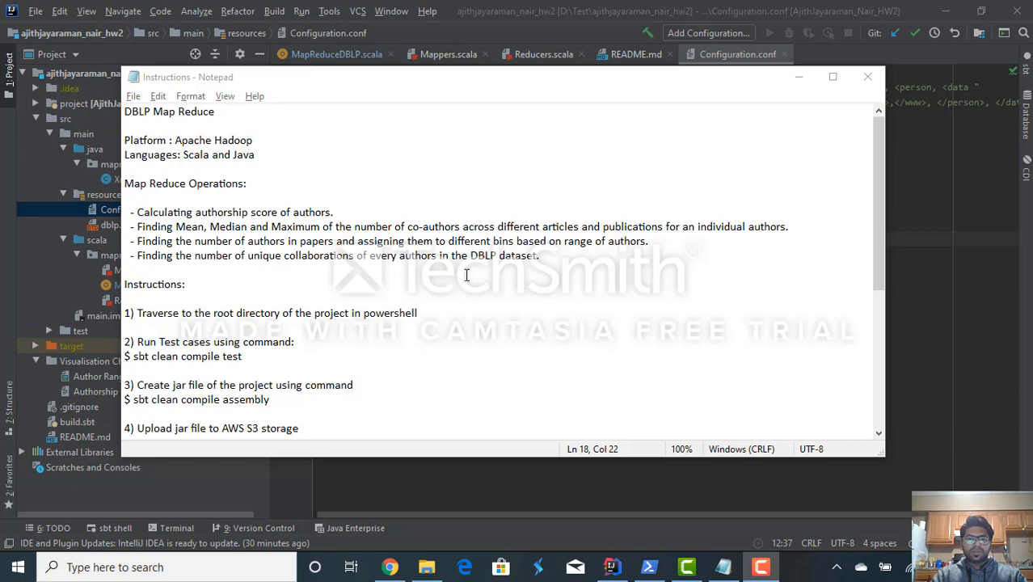
- Switch to PowerShell, discard the leftover sbt clean text at the prompt and clear the console
left_click(649, 567)
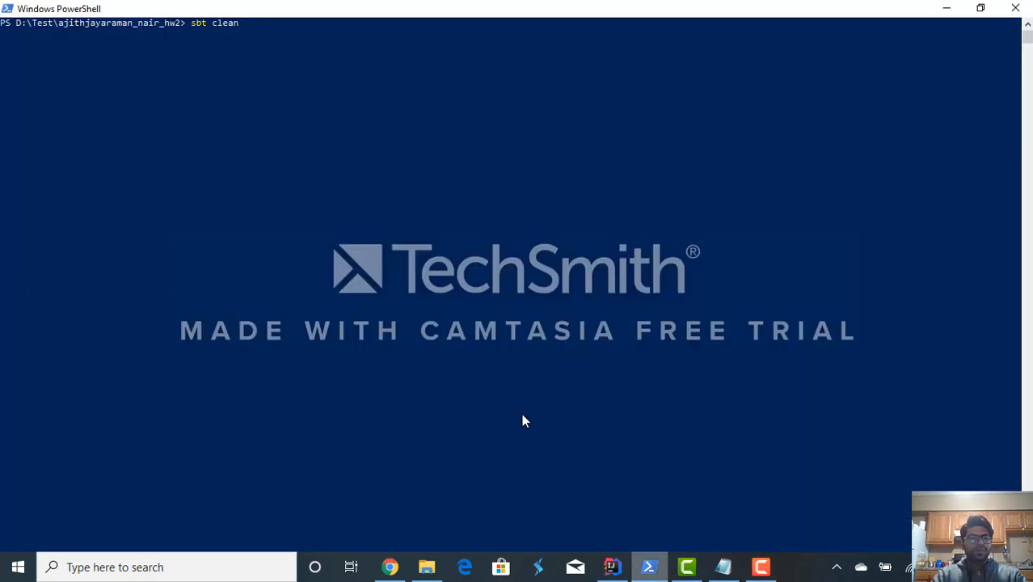
key("BackSpace")
key("BackSpace")
key("BackSpace")
key("BackSpace")
key("BackSpace")
key("BackSpace")
key("BackSpace")
key("BackSpace")
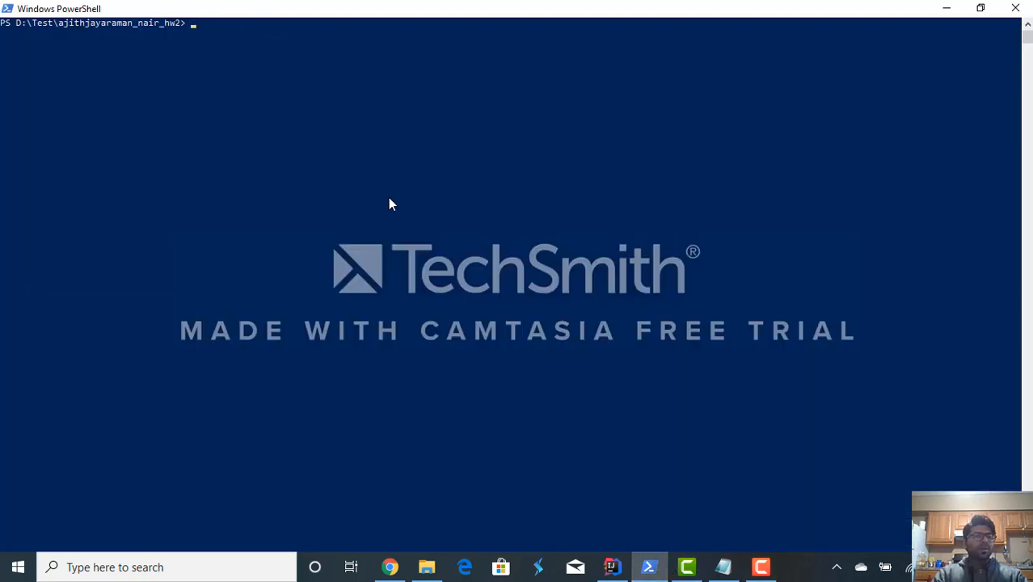
type("clear")
key("Return")
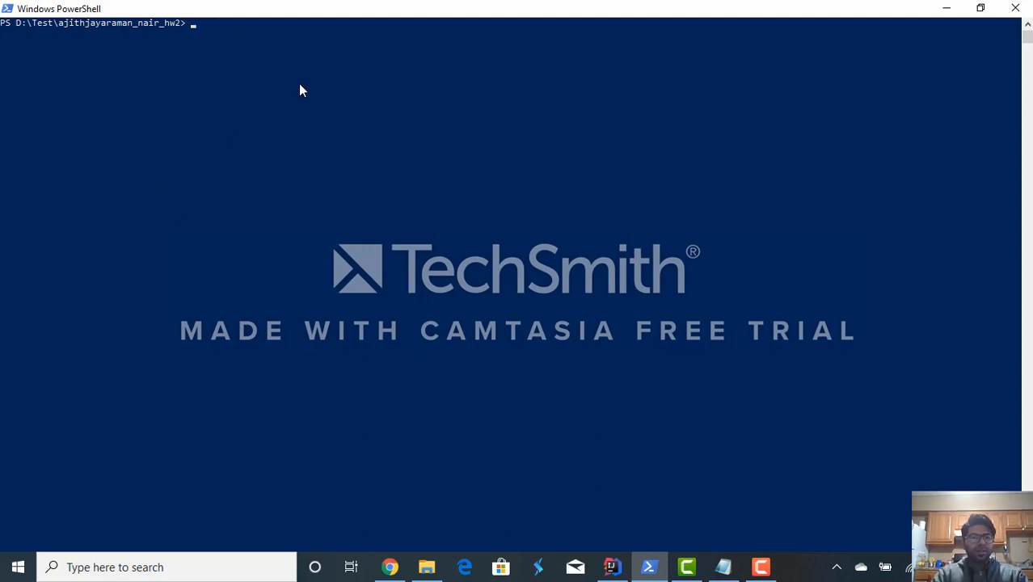
- Check the test command in the Notepad instructions and run "sbt clean compile test" in PowerShell from the project root
key("F9")
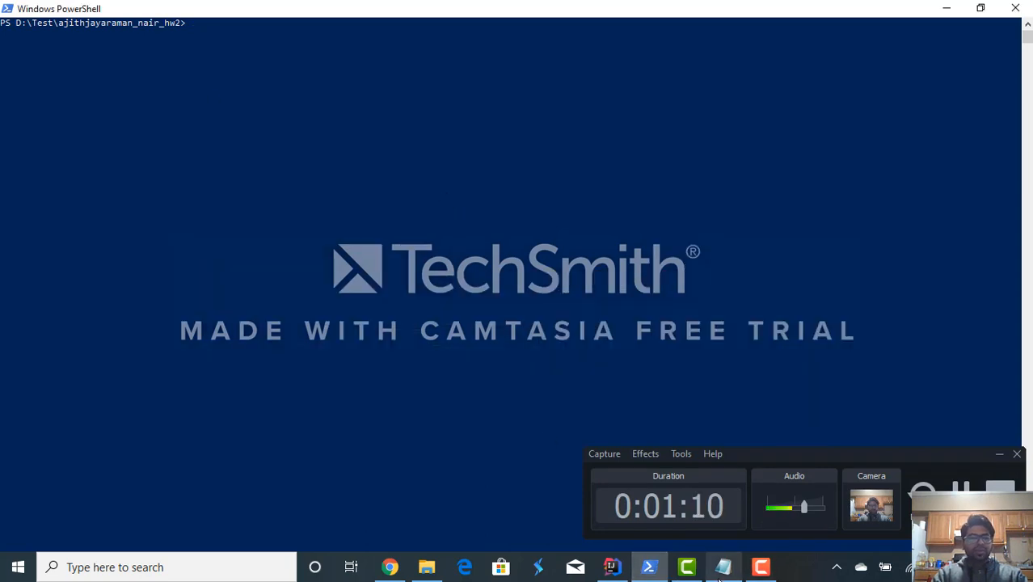
left_click(724, 566)
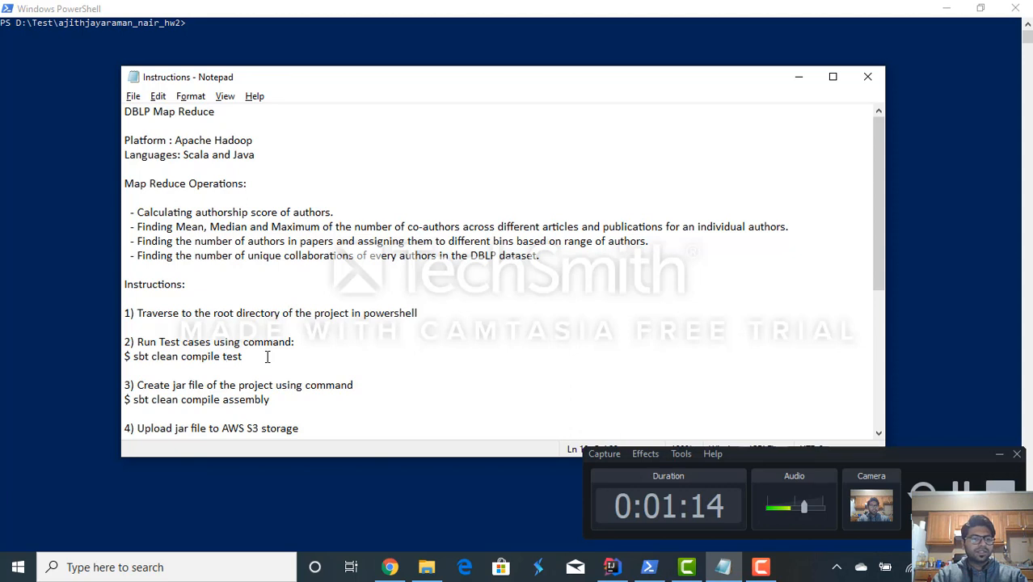
double_click(232, 356)
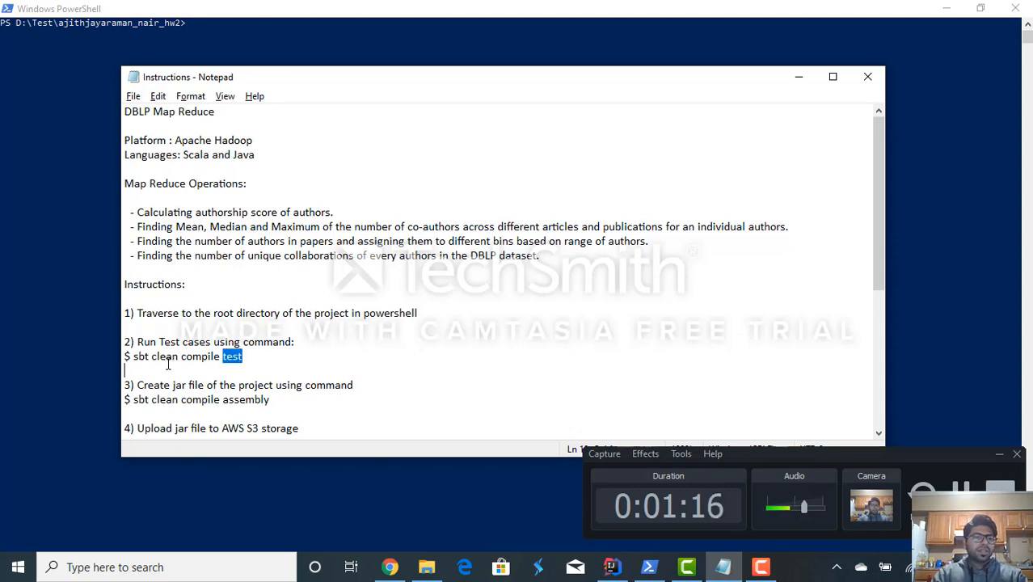
left_click(23, 246)
type("s")
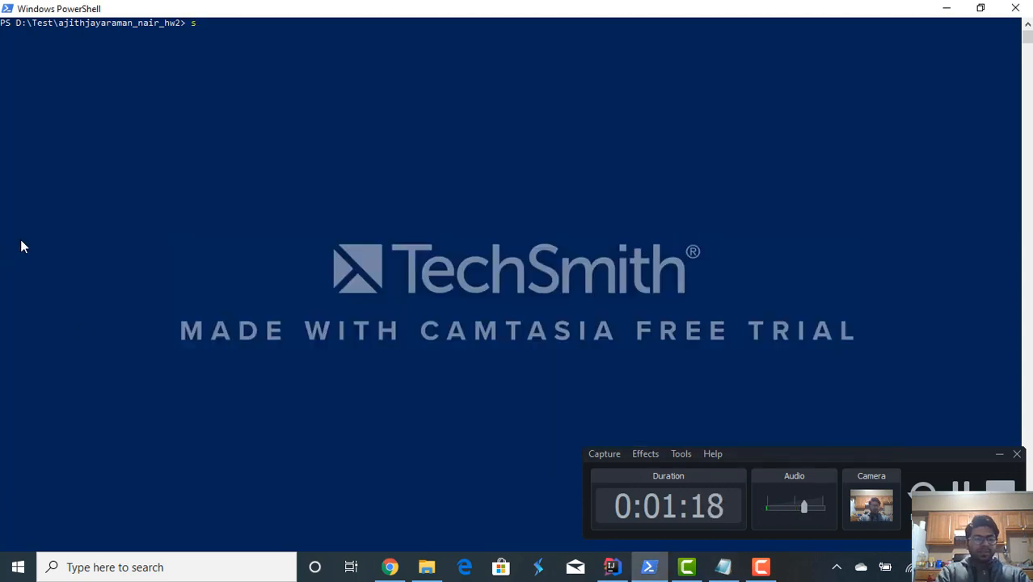
type("bt clean com")
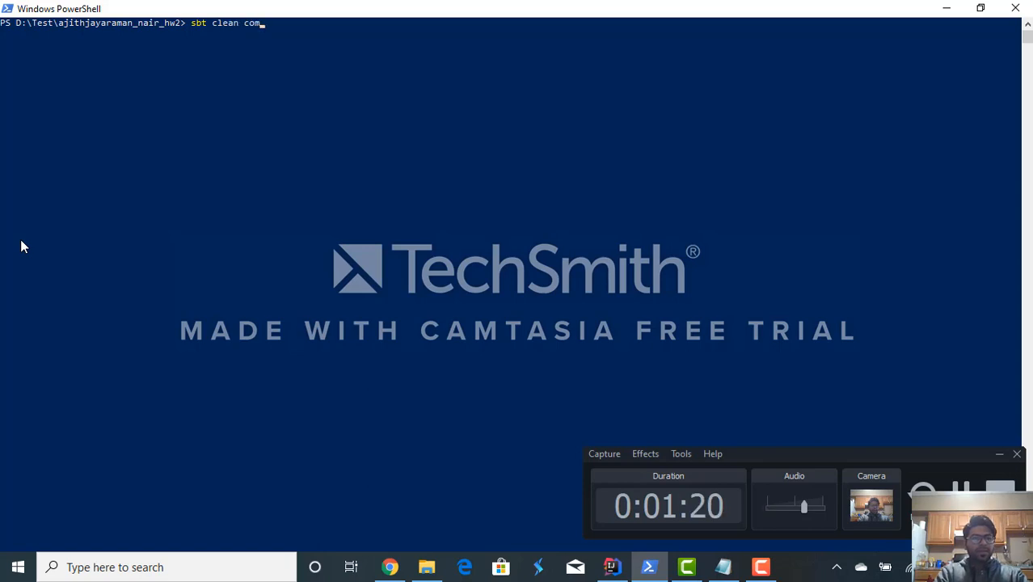
type("pile test")
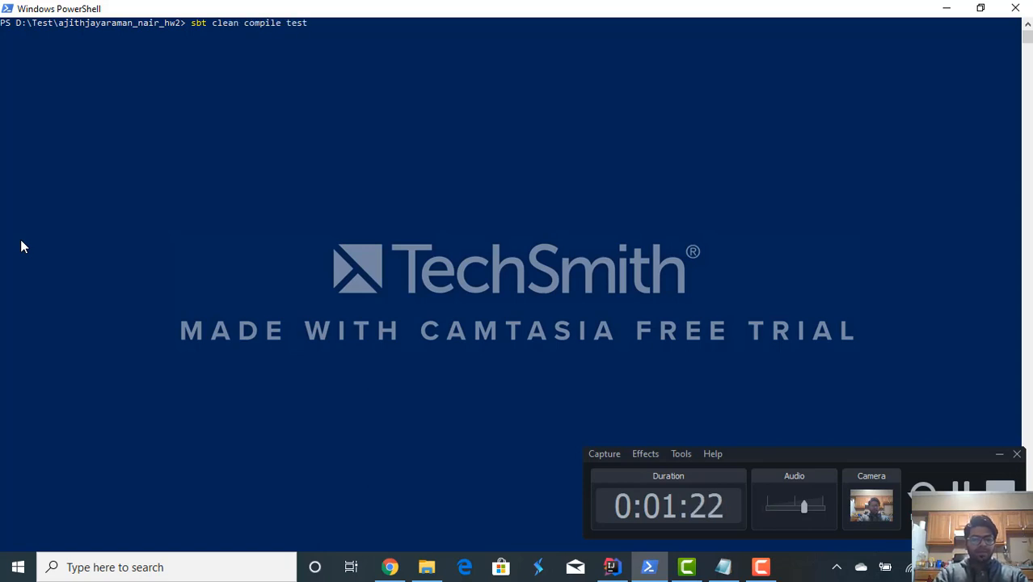
key("Return")
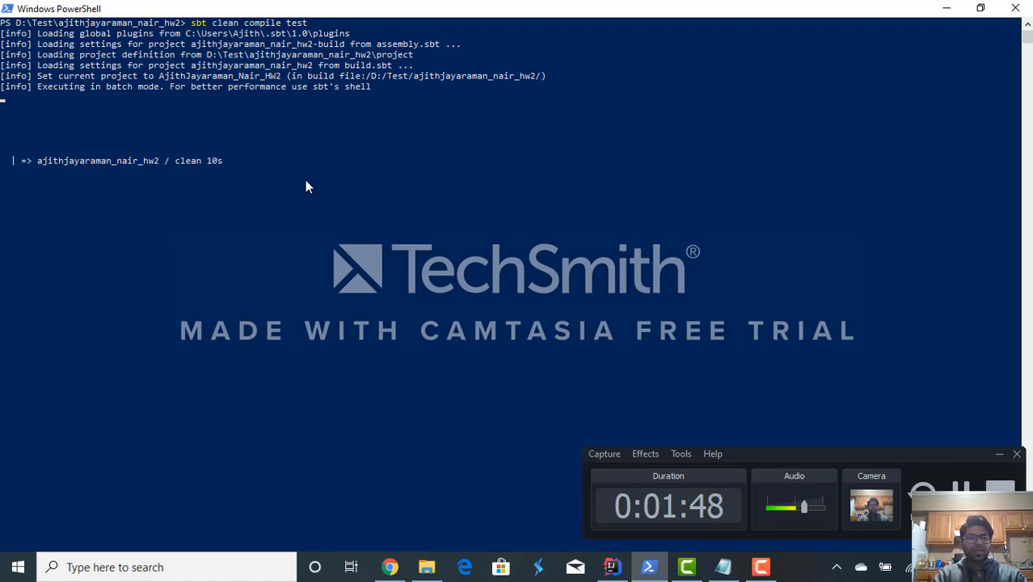
- Switch to IntelliJ IDEA and examine the START_TAGS, END_TAGS and AuthorCountOutputPath settings in Configuration.conf
key("alt+Tab")
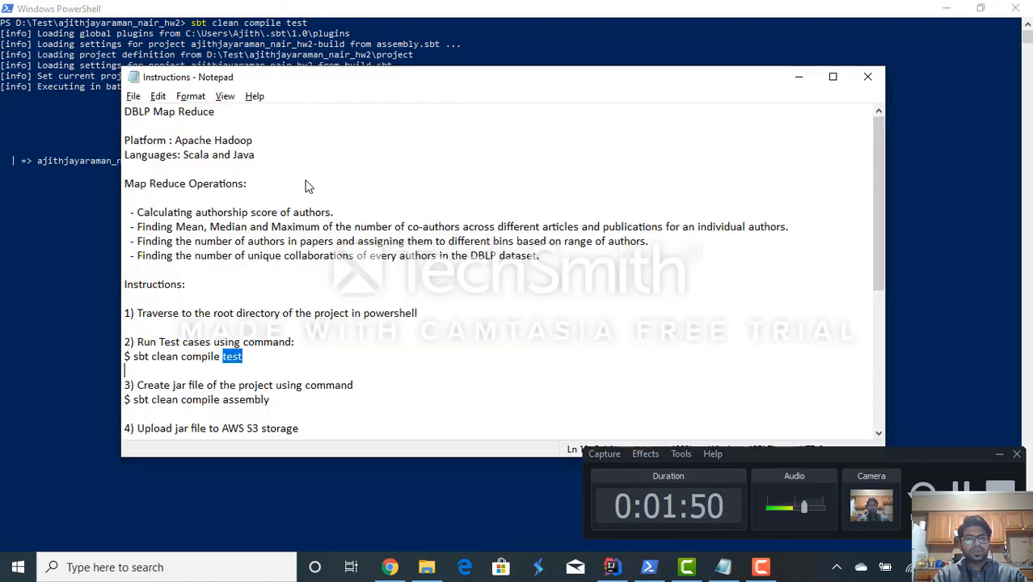
left_click(611, 567)
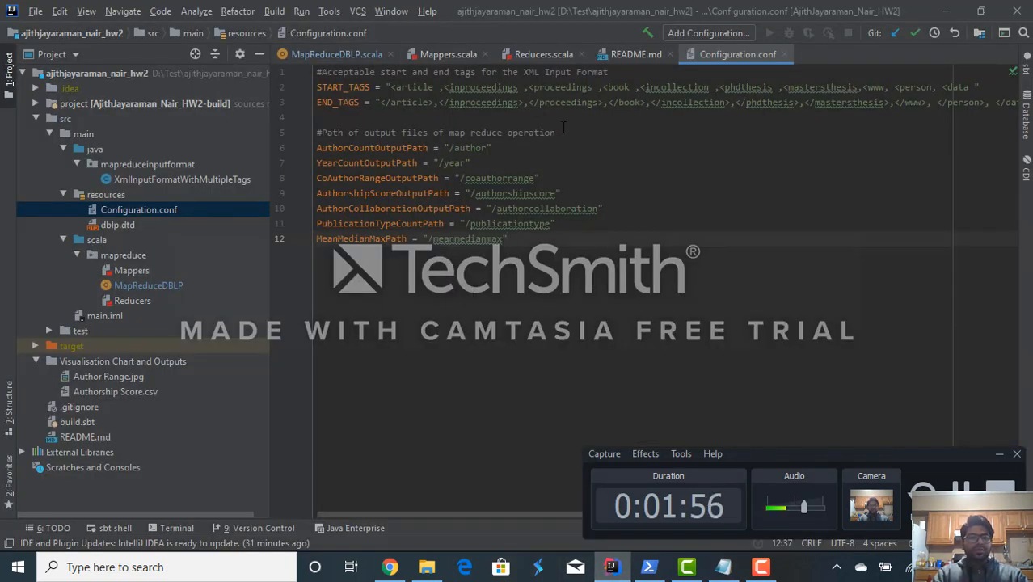
double_click(335, 89)
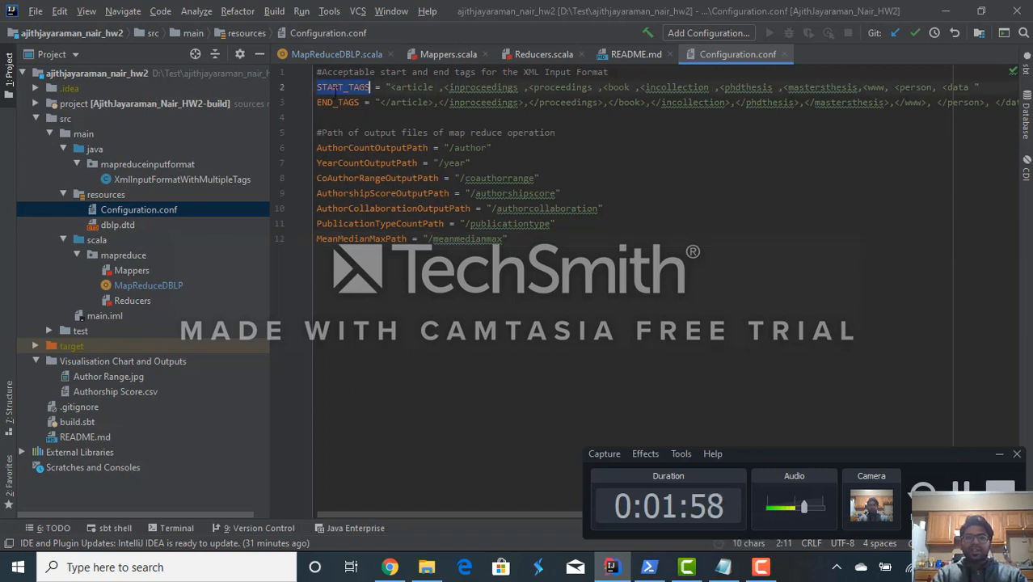
double_click(335, 104)
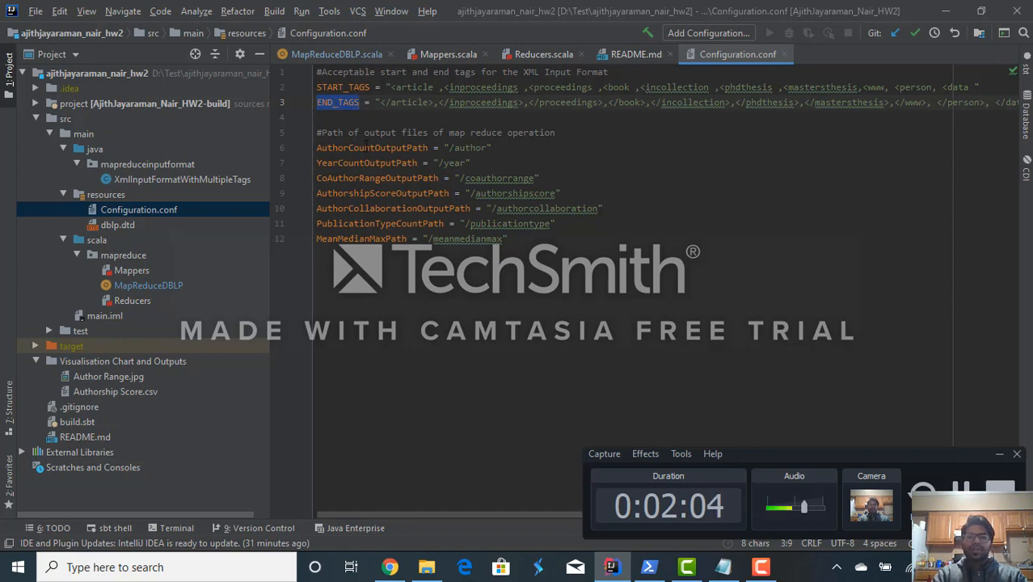
double_click(391, 150)
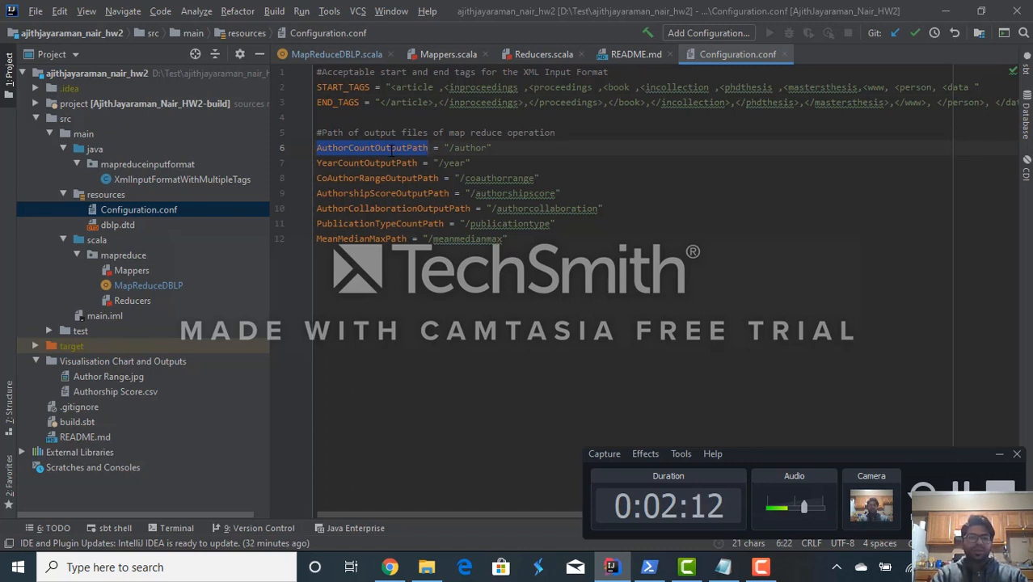
- Review the configuration loading and the map reduce job definitions in MapReduceDBLP.scala
left_click(345, 53)
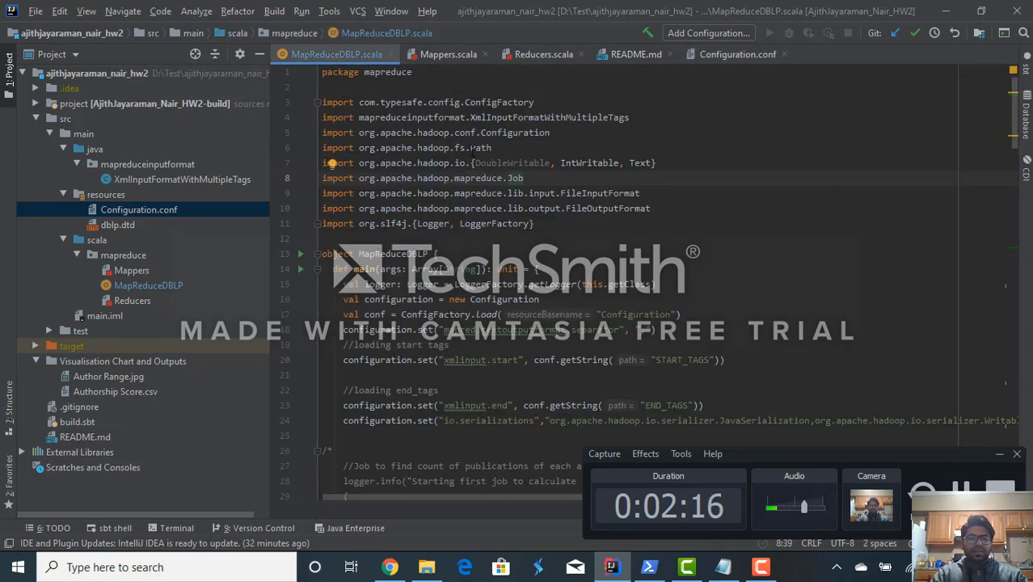
scroll(473, 151, "down", 3)
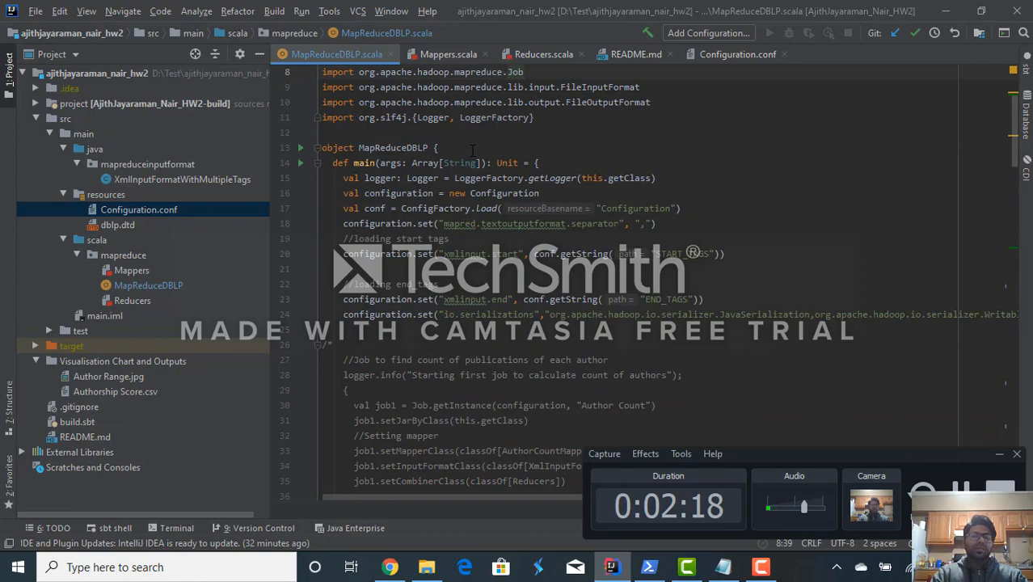
scroll(472, 151, "down", 7)
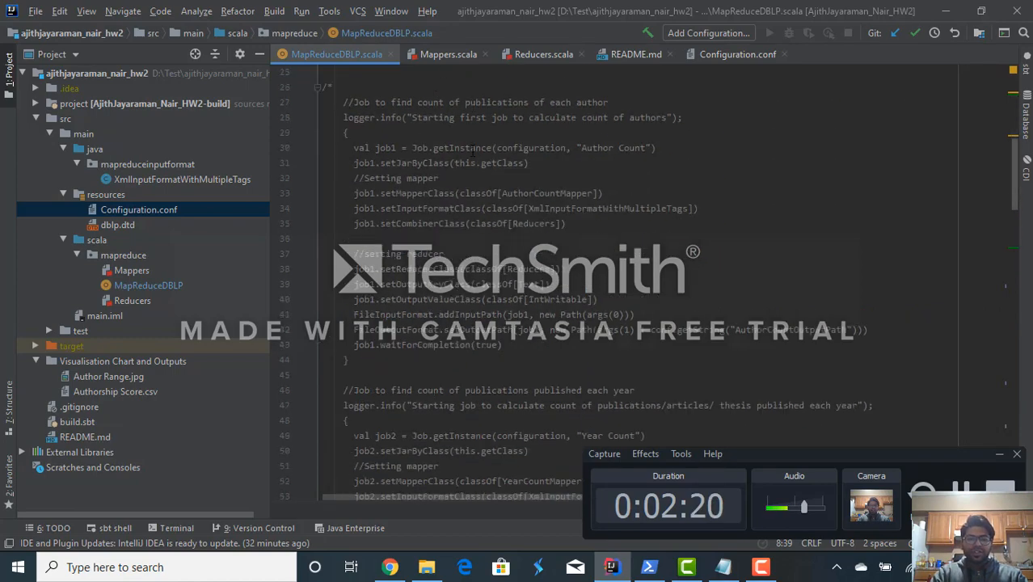
scroll(473, 151, "down", 11)
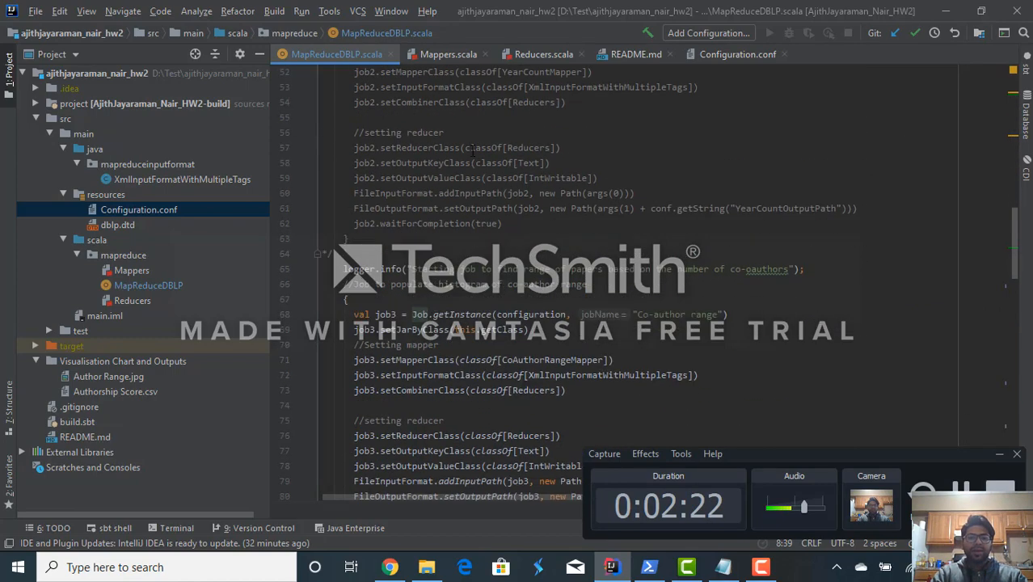
scroll(473, 151, "down", 6)
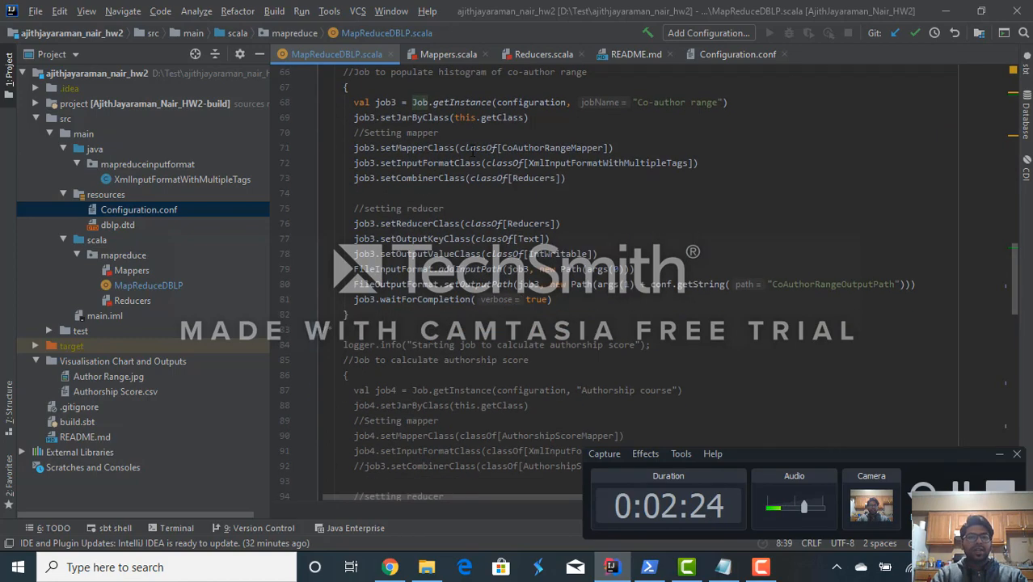
- Review the mapper classes in Mappers.scala and the reducer classes in Reducers.scala
left_click(436, 54)
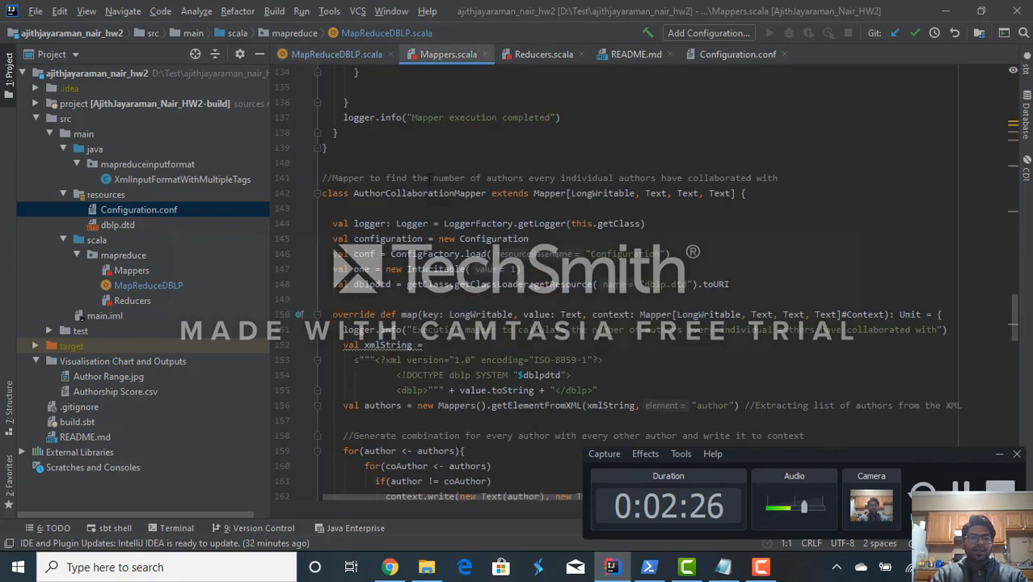
scroll(429, 178, "up", 8)
scroll(429, 178, "up", 20)
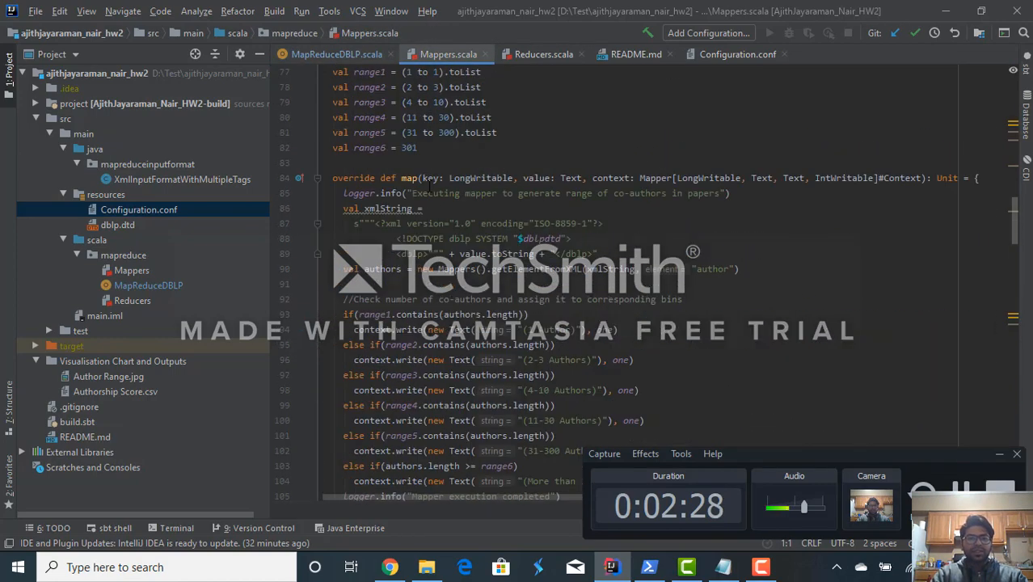
left_click(528, 57)
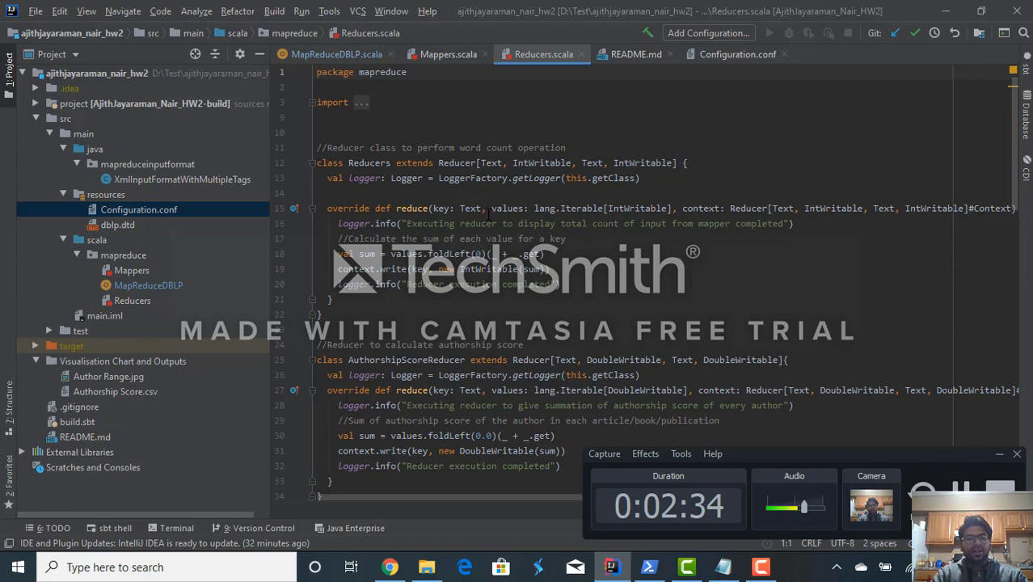
scroll(488, 212, "down", 12)
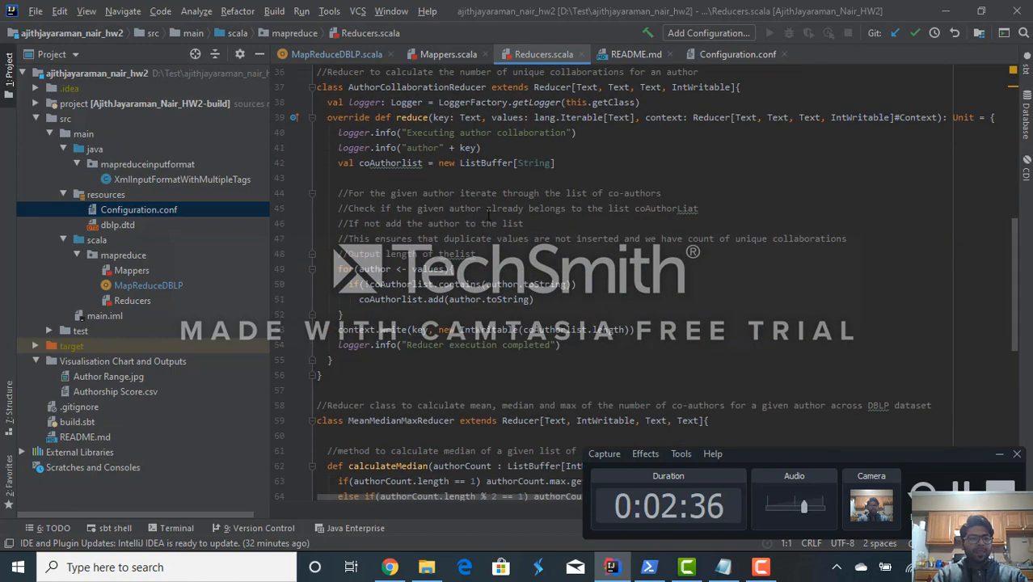
- Return to PowerShell and examine the test run output, starting at the ReducersTest suite
left_click(649, 567)
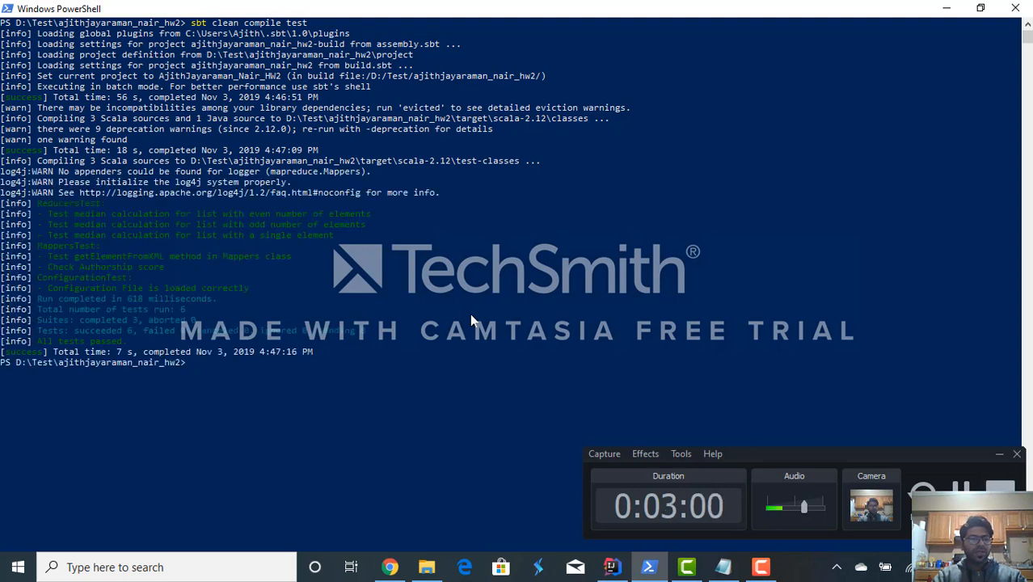
left_click(45, 207)
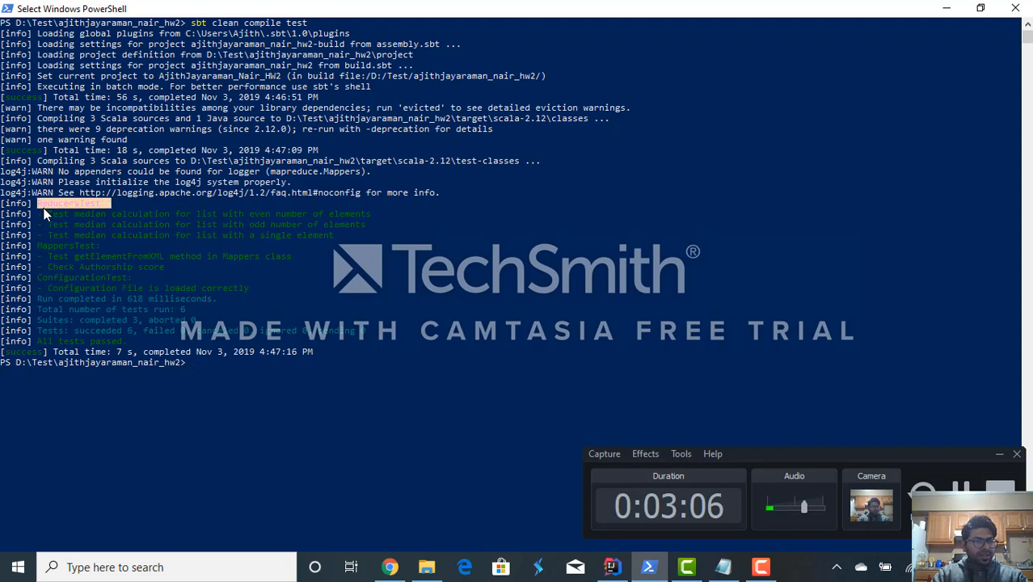
left_click(265, 379)
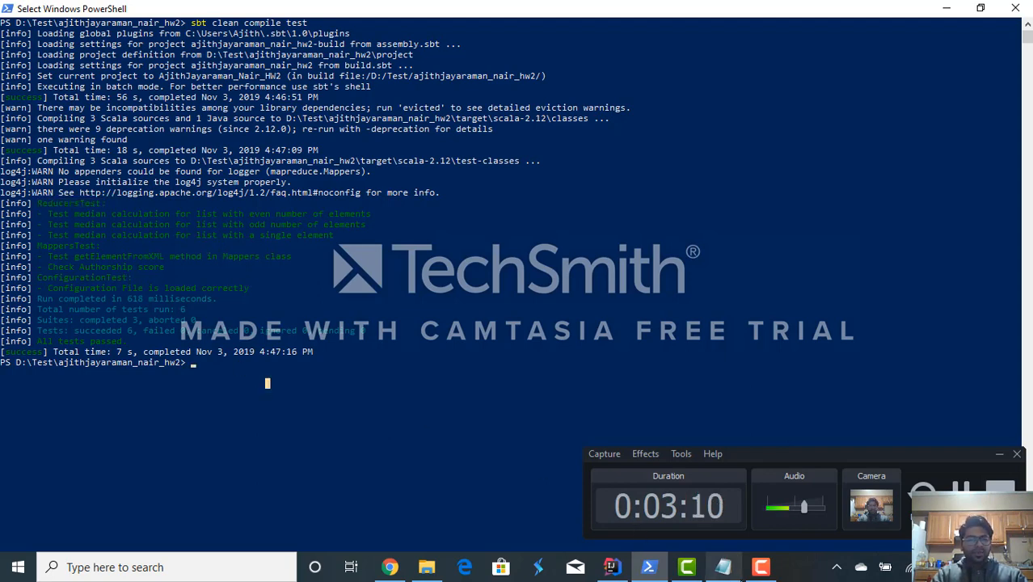
- Look up the jar creation command in the Notepad instructions and run "sbt clean compile assembly" in PowerShell
left_click(722, 567)
left_click(312, 358)
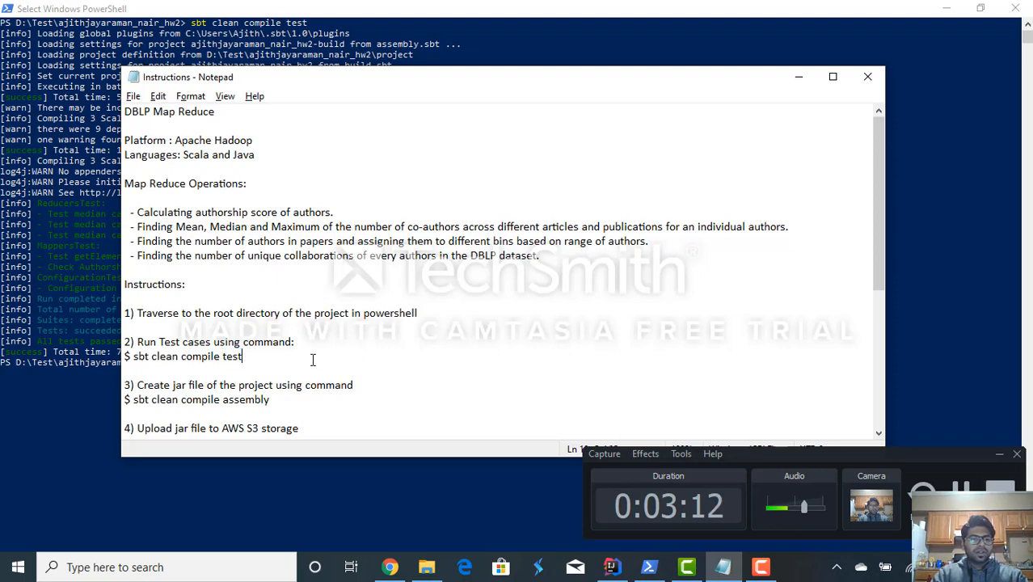
scroll(312, 360, "down", 4)
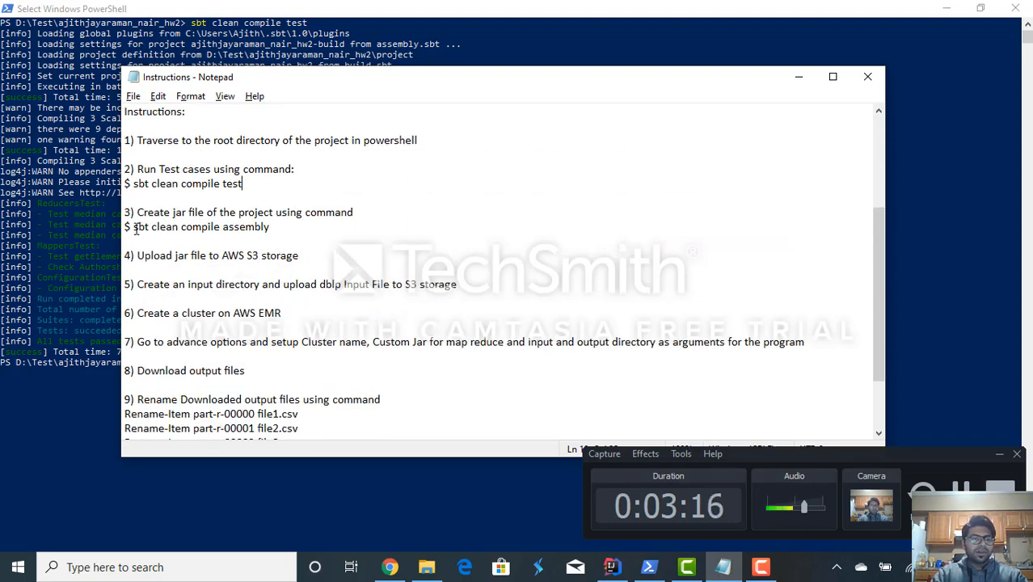
left_click_drag(133, 227, 280, 227)
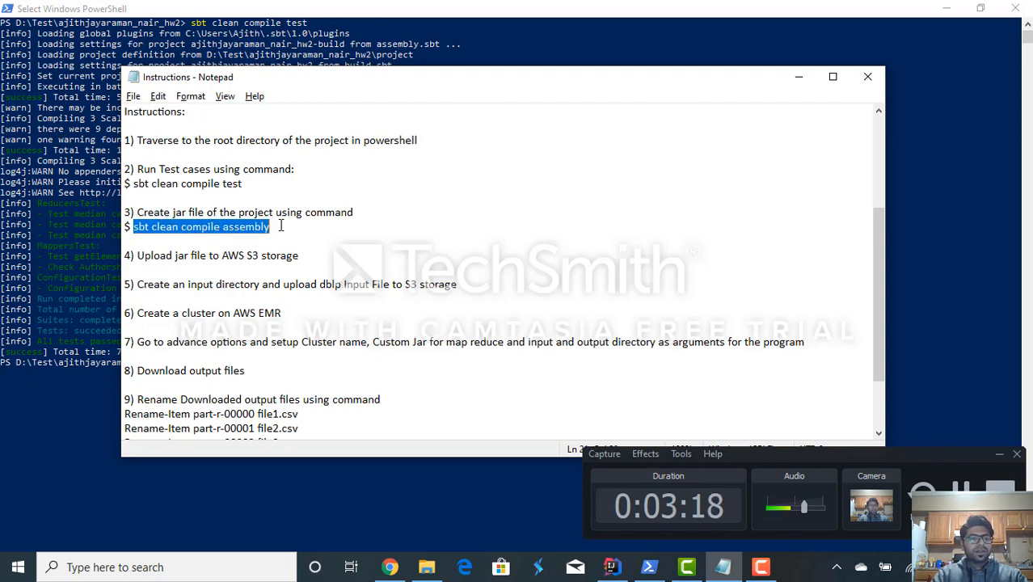
key("alt+Tab")
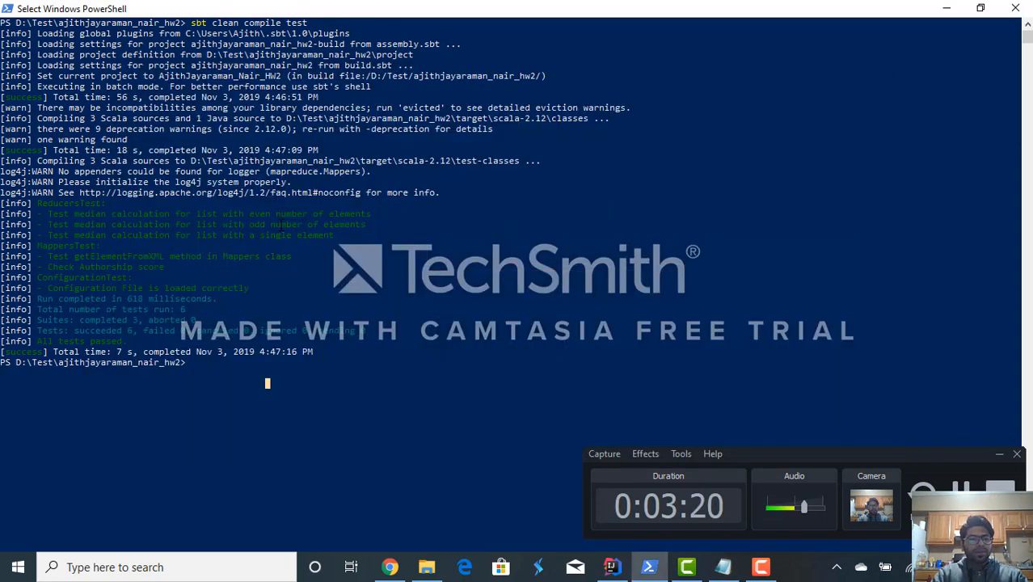
right_click(312, 396)
type("sbt ")
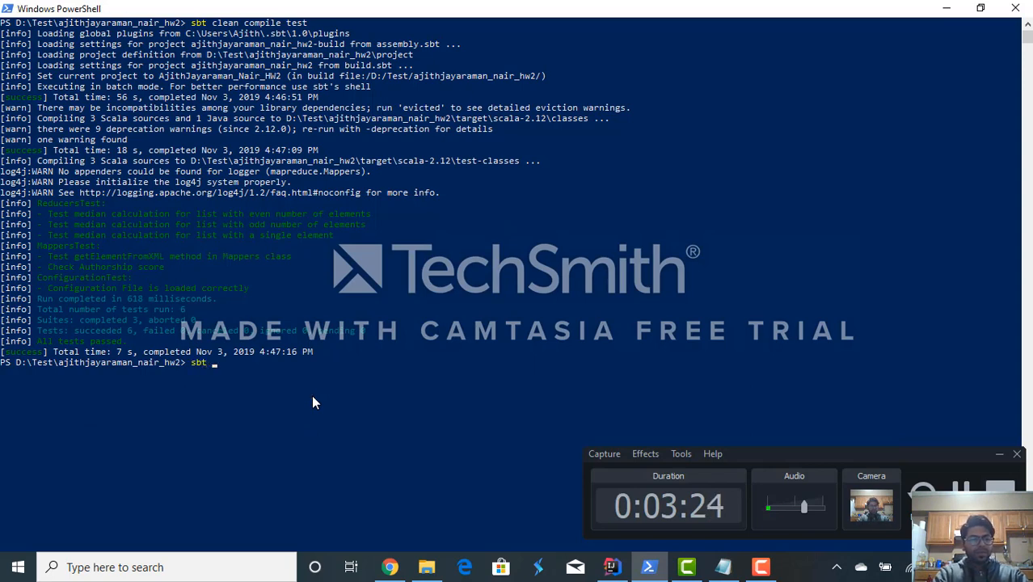
type("clean compi")
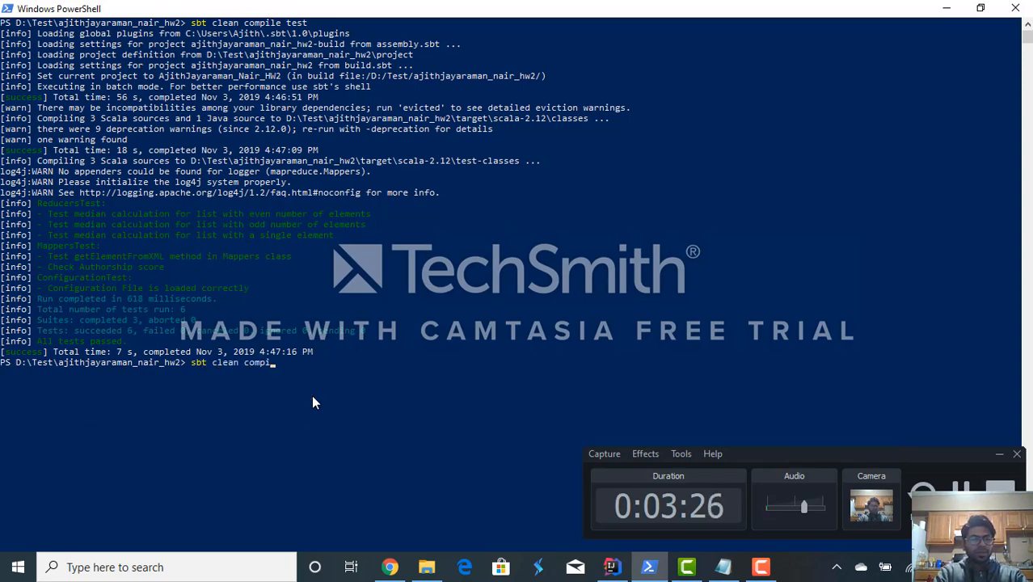
type("le assembl")
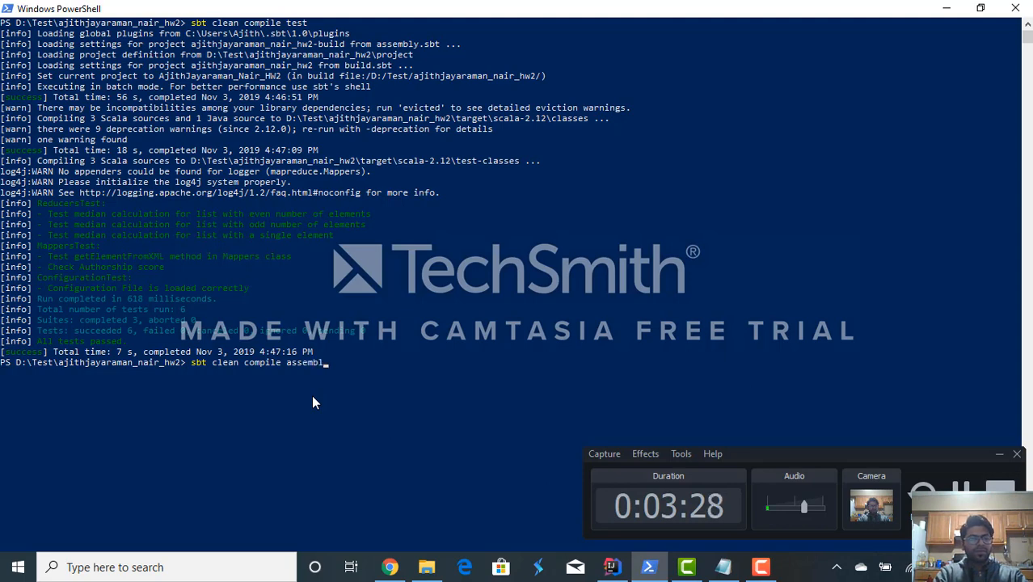
type("y")
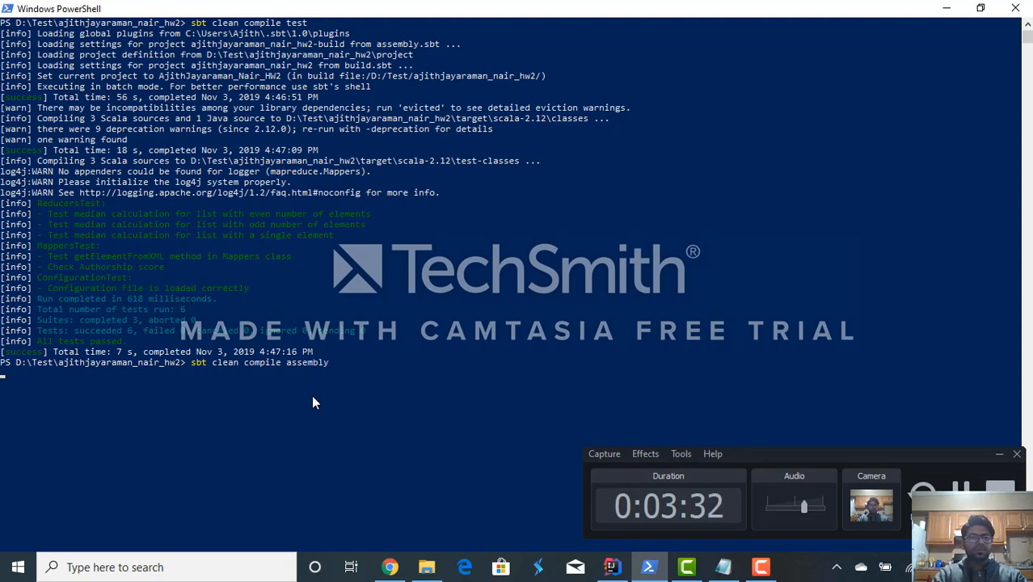
- Run the sbt assembly build and follow its progress in the PowerShell output
key("Return")
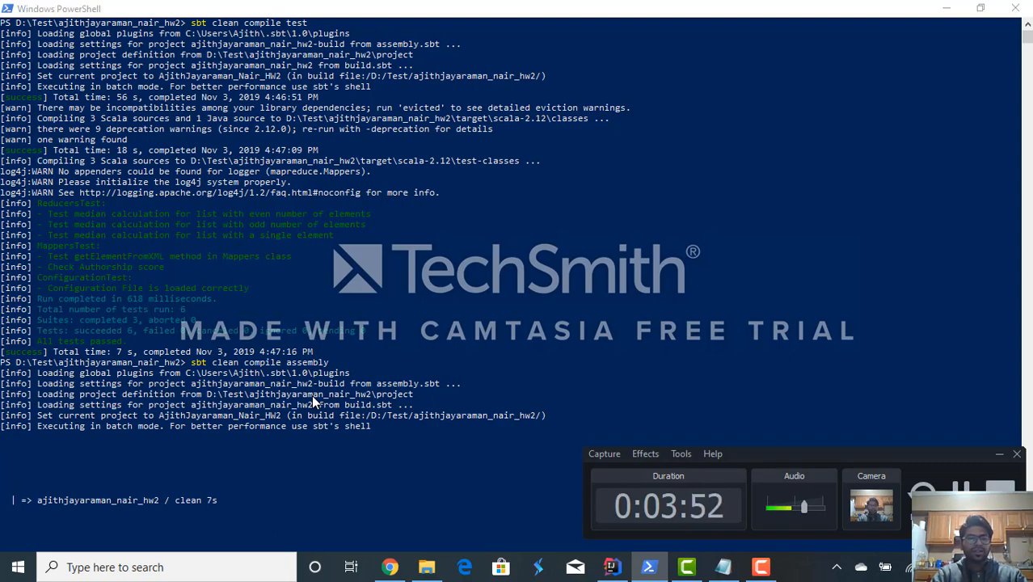
key("alt+Tab")
key("alt+Tab")
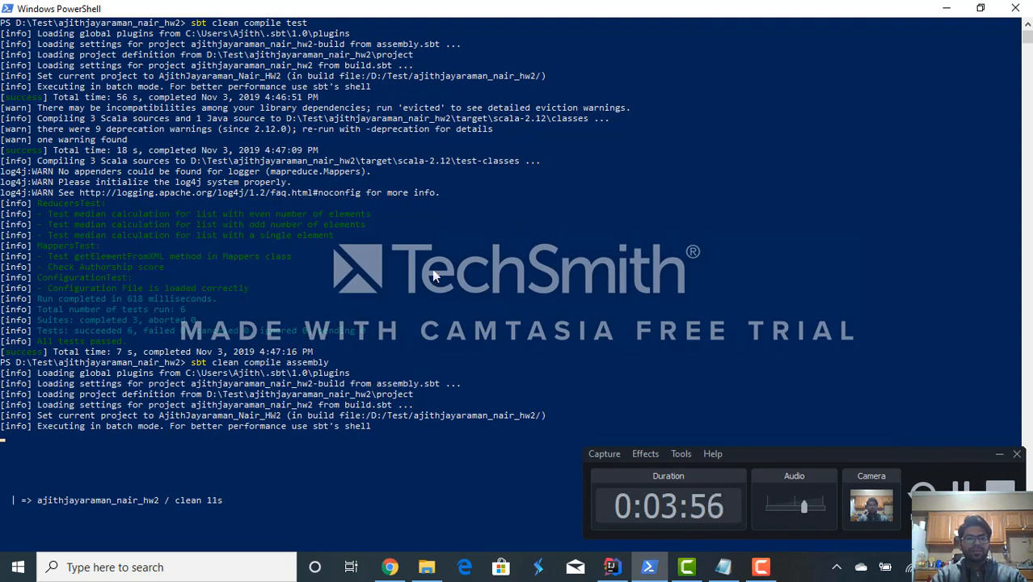
scroll(433, 276, "down", 4)
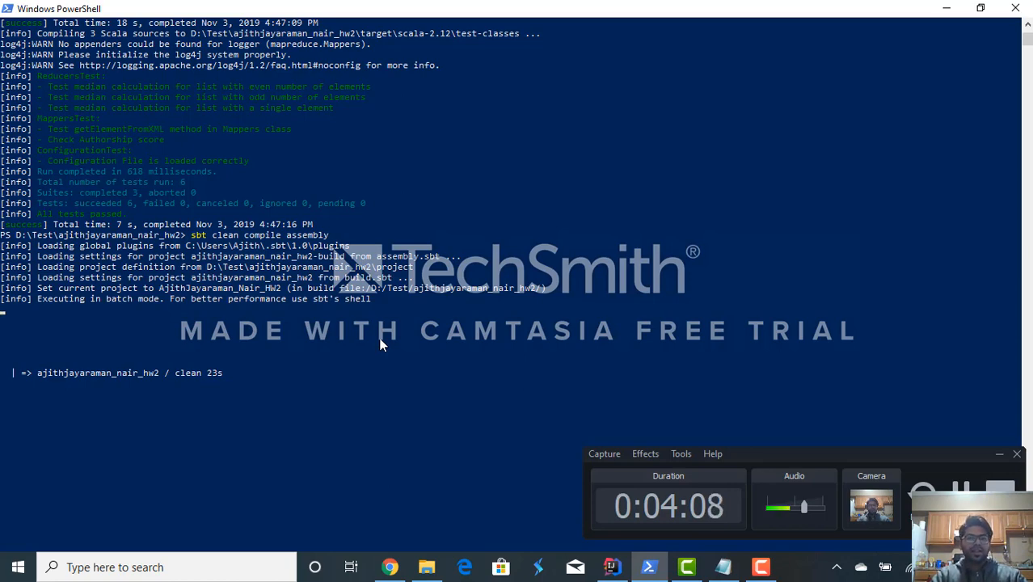
scroll(383, 345, "down", 3)
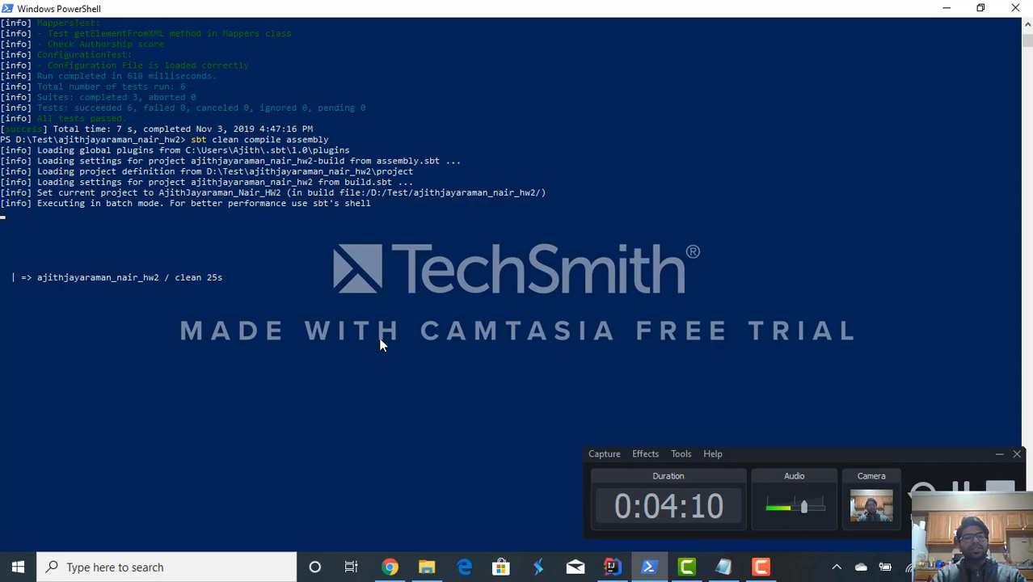
scroll(383, 345, "up", 7)
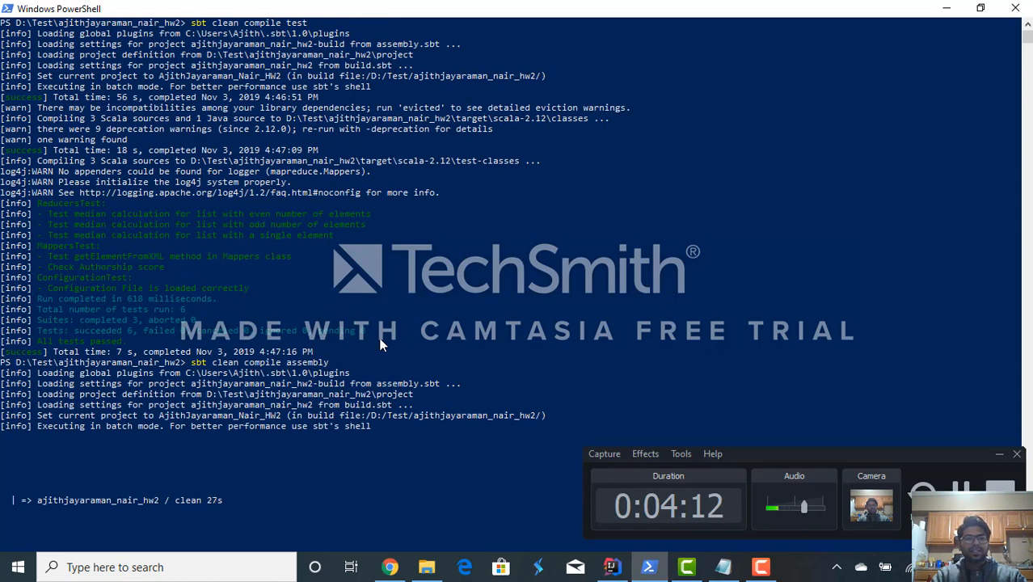
scroll(383, 345, "down", 5)
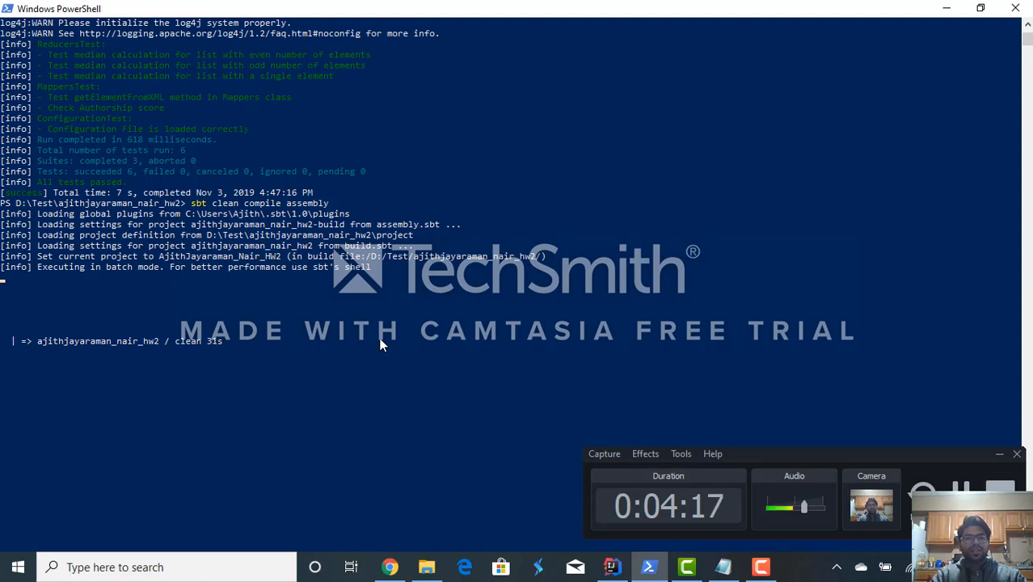
- Switch to IntelliJ IDEA and expand target and scala-2.12 in the project tree to inspect the jar's output location
left_click(612, 566)
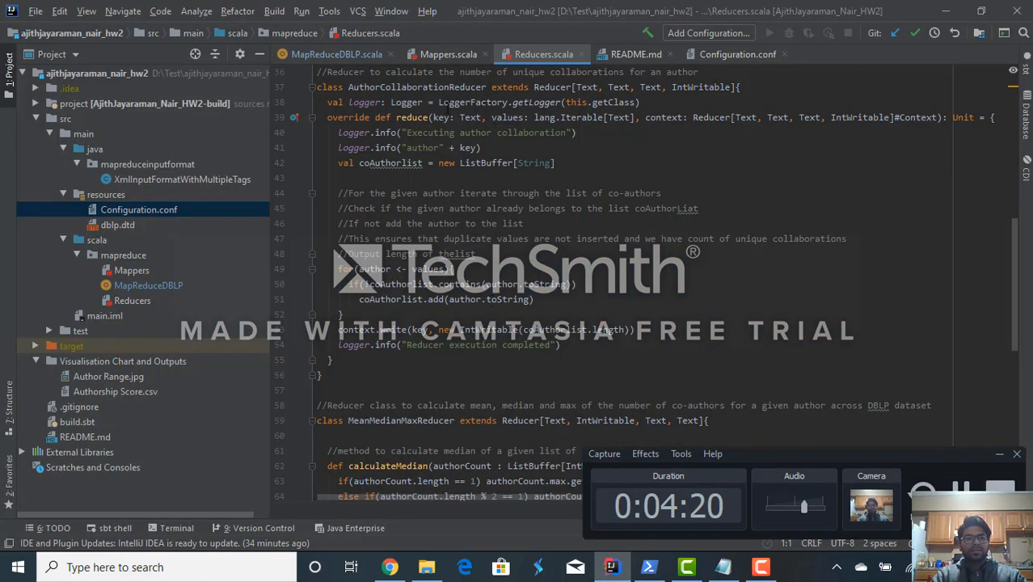
scroll(445, 108, "up", 12)
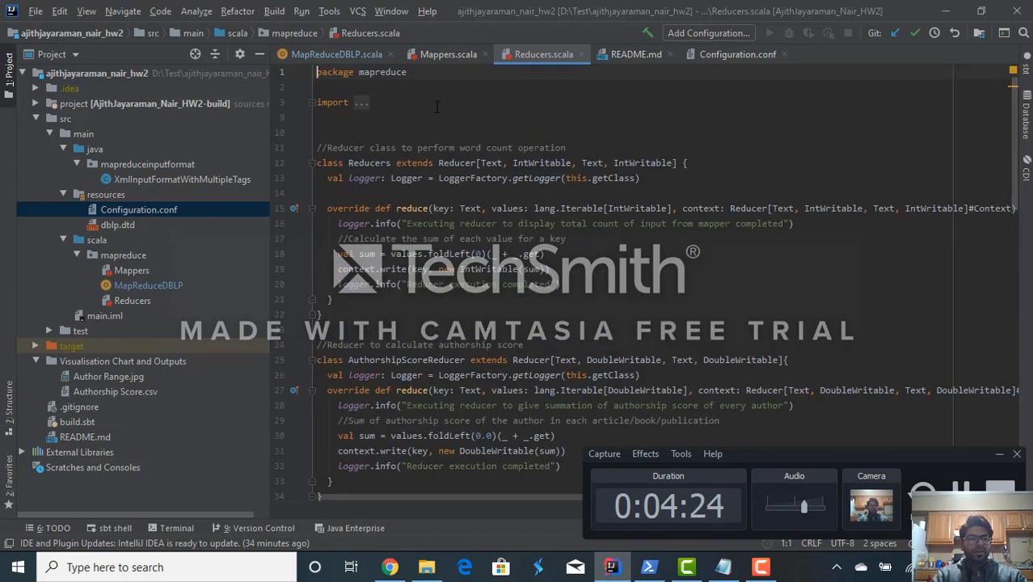
left_click(36, 118)
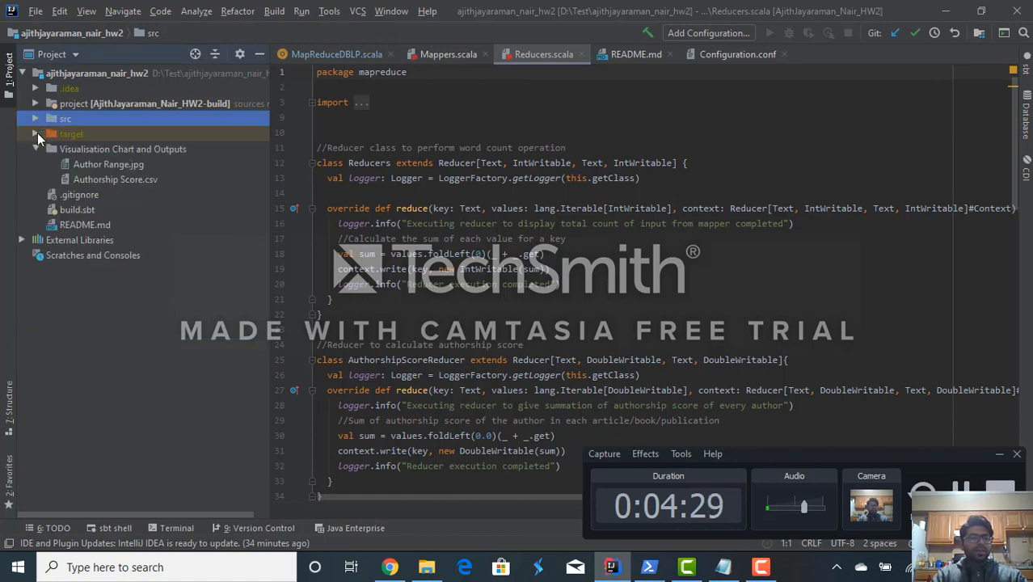
left_click(34, 134)
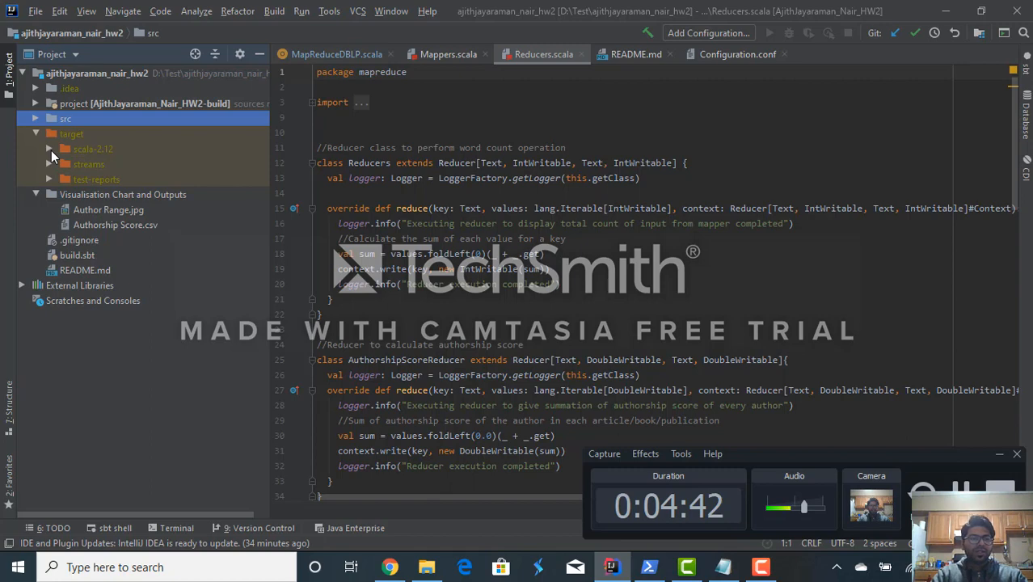
left_click(49, 149)
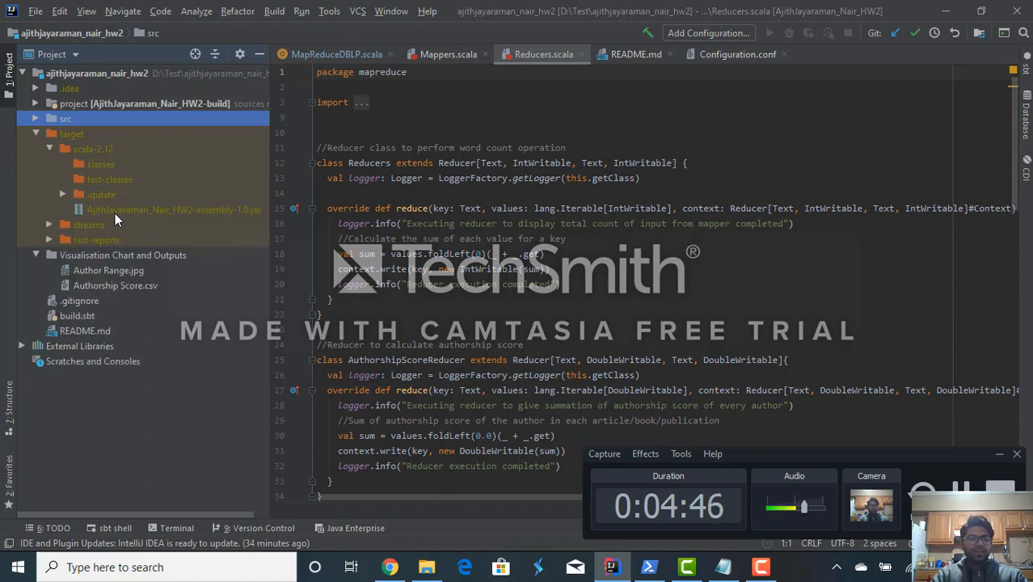
- Return to PowerShell and examine the assembly output, from the test suites through to the end of the build
key("alt+Tab")
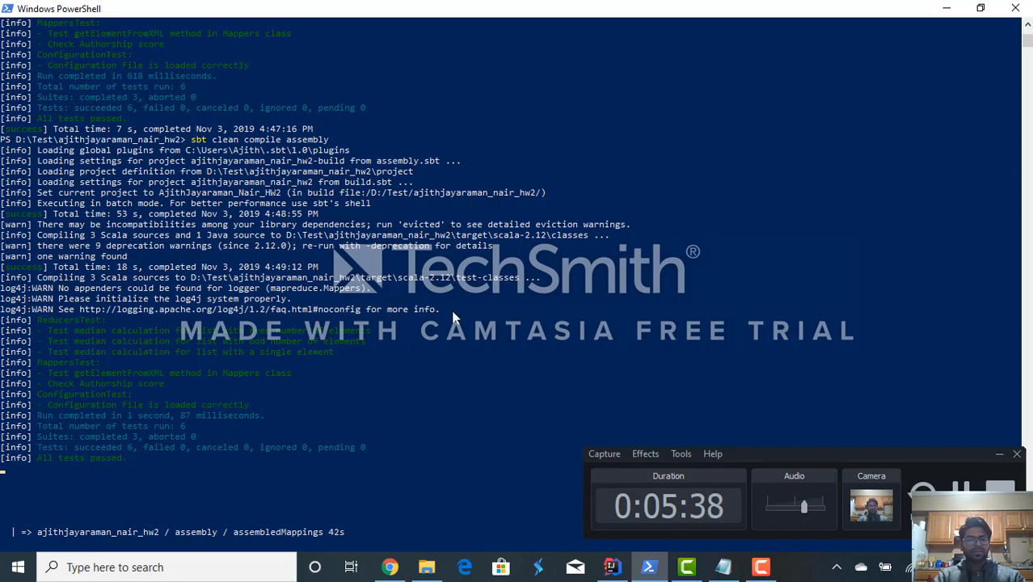
scroll(444, 299, "down", 4)
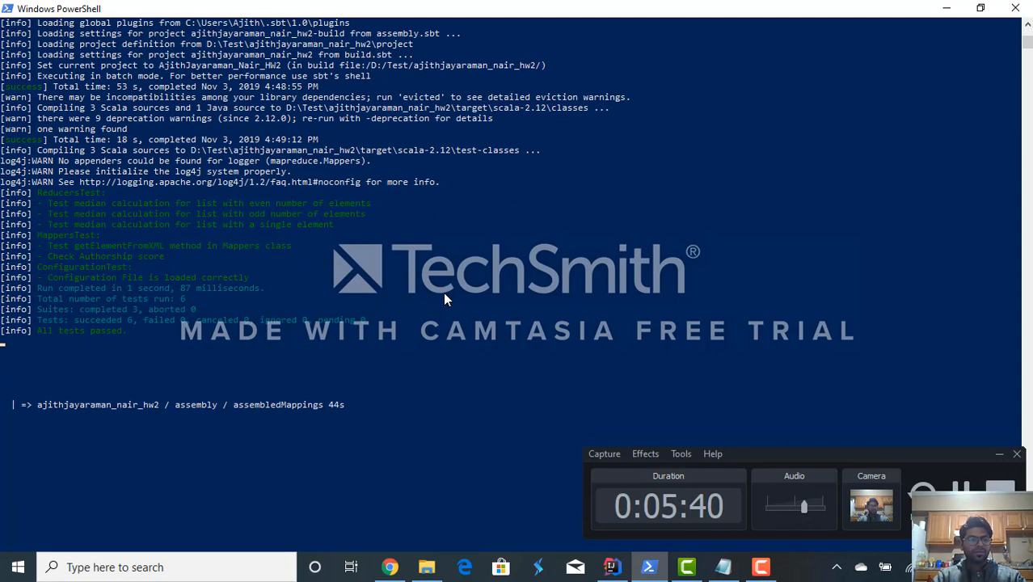
scroll(444, 299, "down", 3)
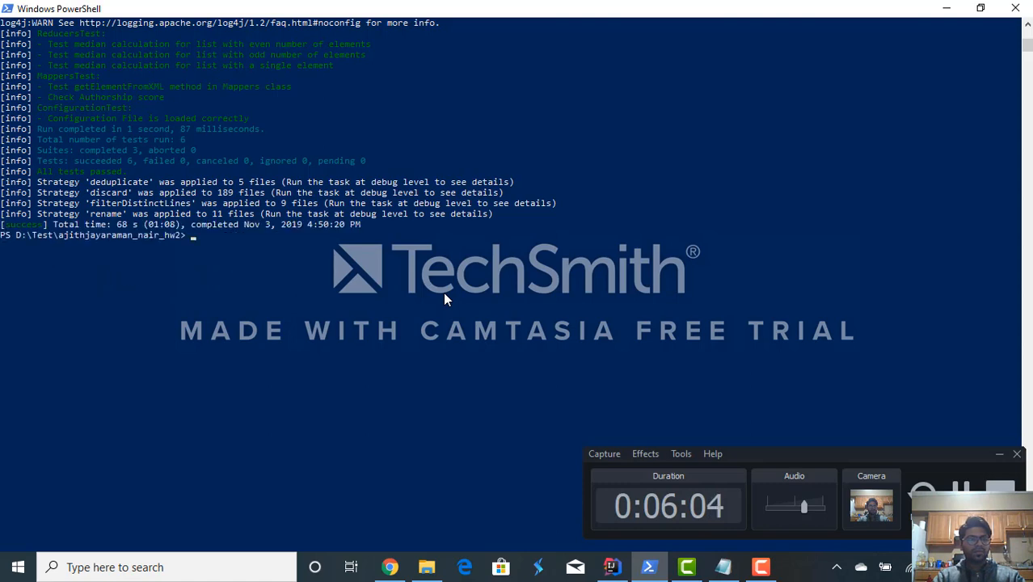
scroll(360, 257, "up", 3)
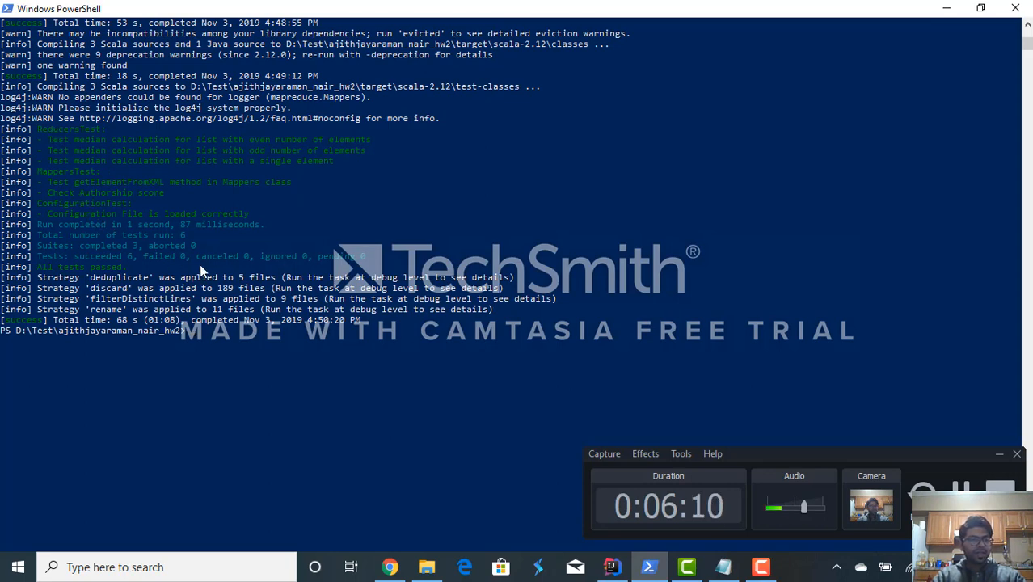
type("s")
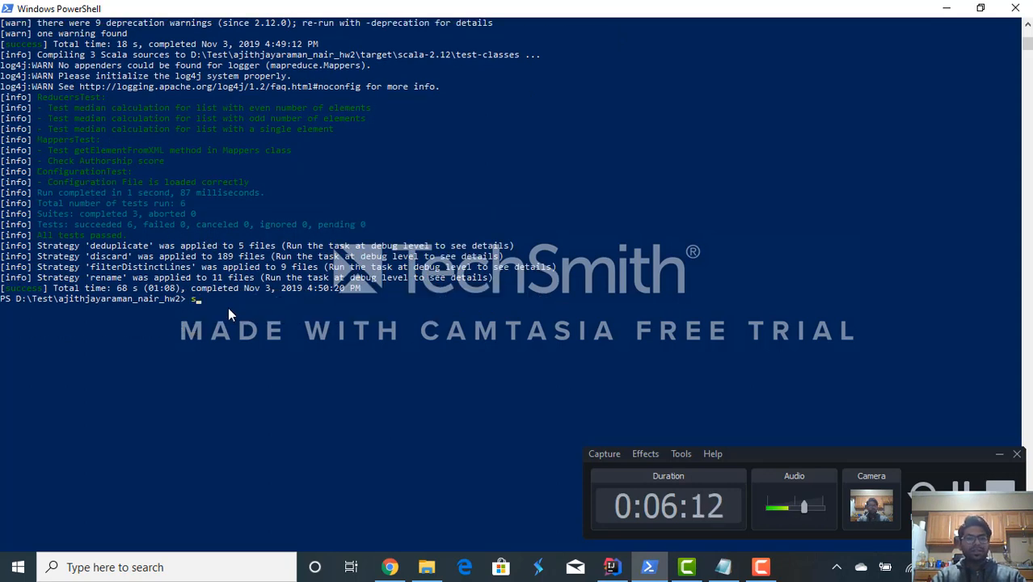
key("BackSpace")
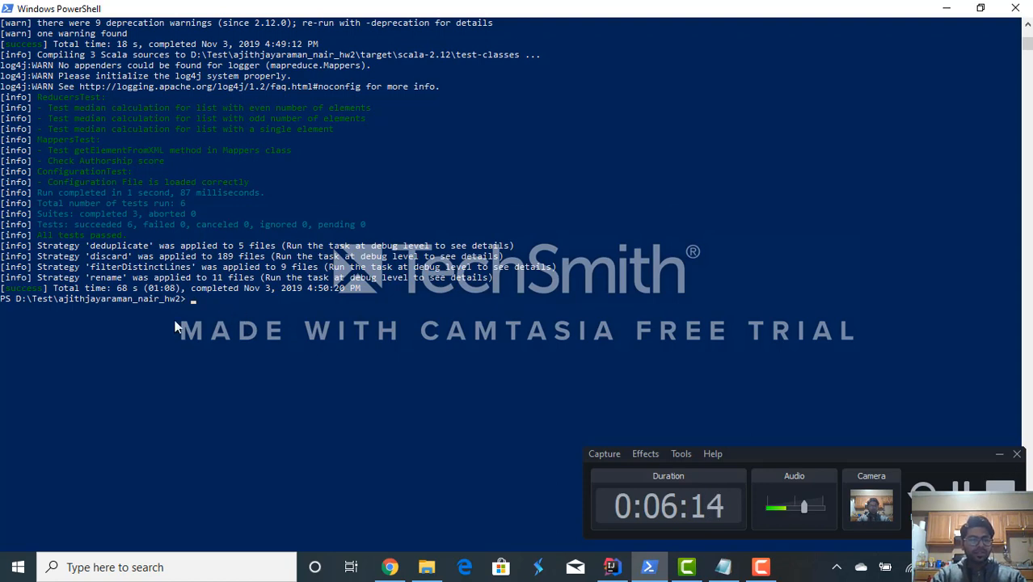
- Switch to File Explorer and locate the assembly jar in the project's target\scala-2.12 folder
left_click(426, 566)
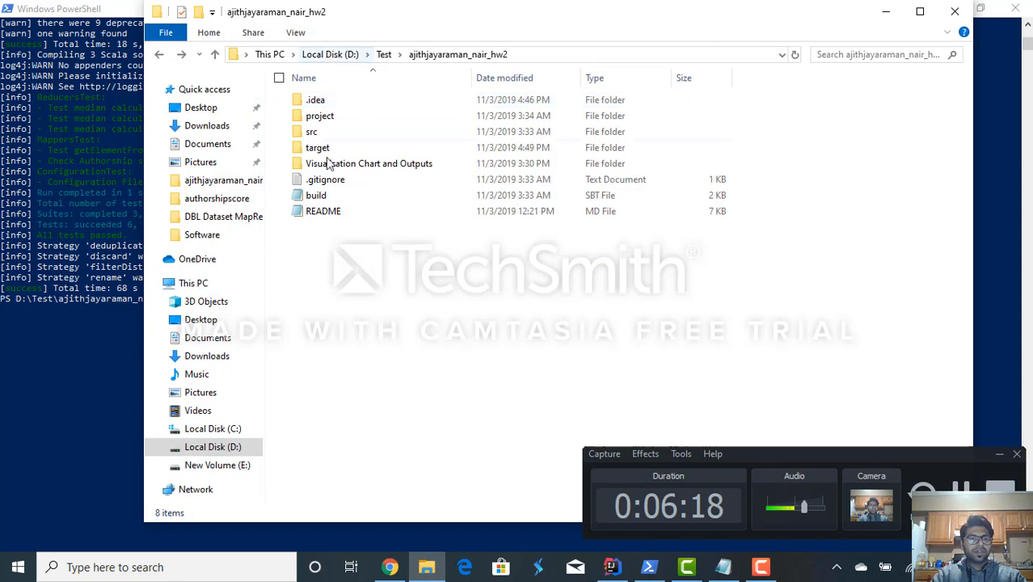
double_click(317, 148)
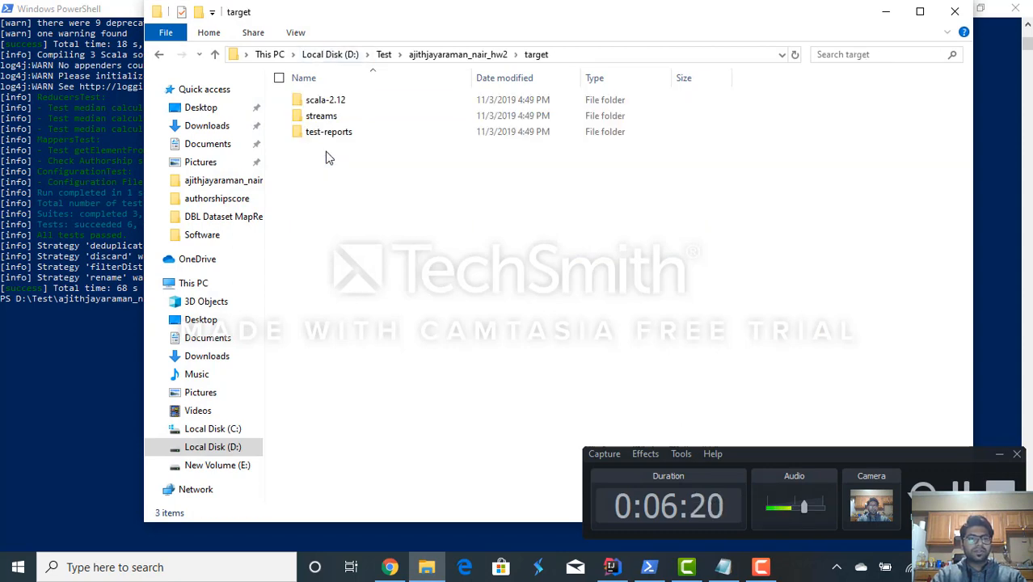
left_click(323, 103)
double_click(323, 104)
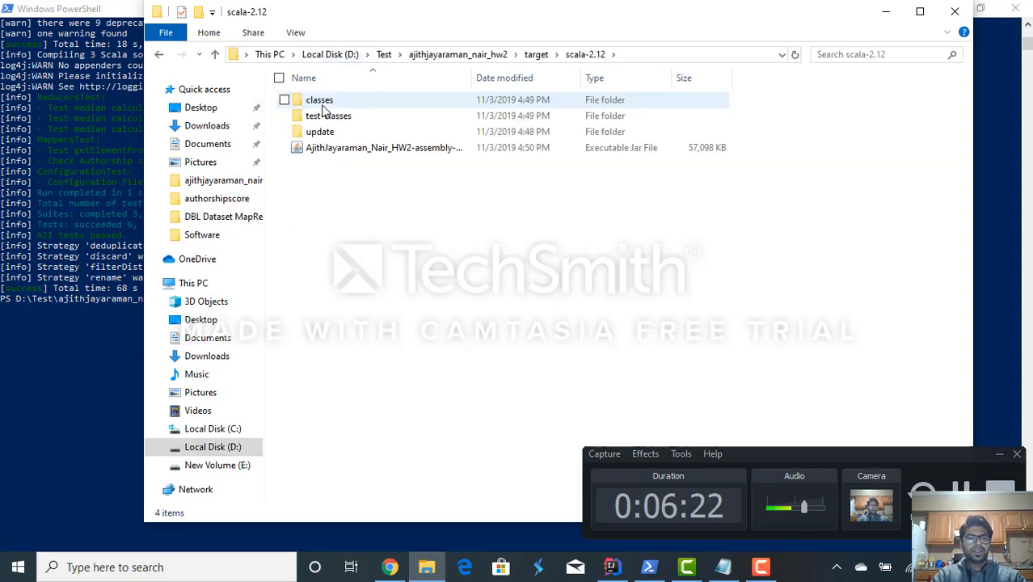
left_click(340, 152)
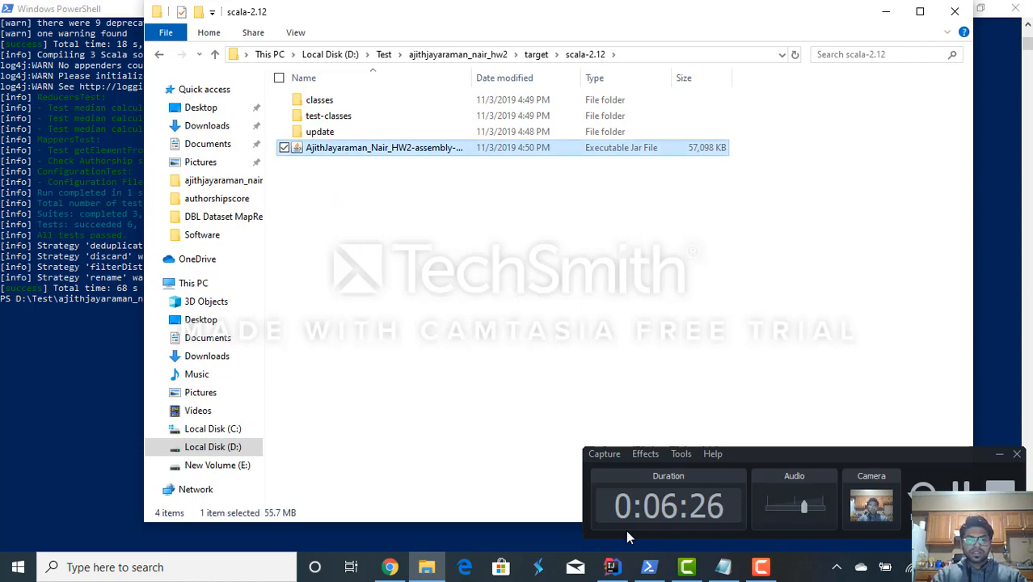
- Look up the S3 upload instruction in Notepad and open the AWS Management Console through the Cloud Computing classroom of AWS Educate in Chrome
left_click(723, 567)
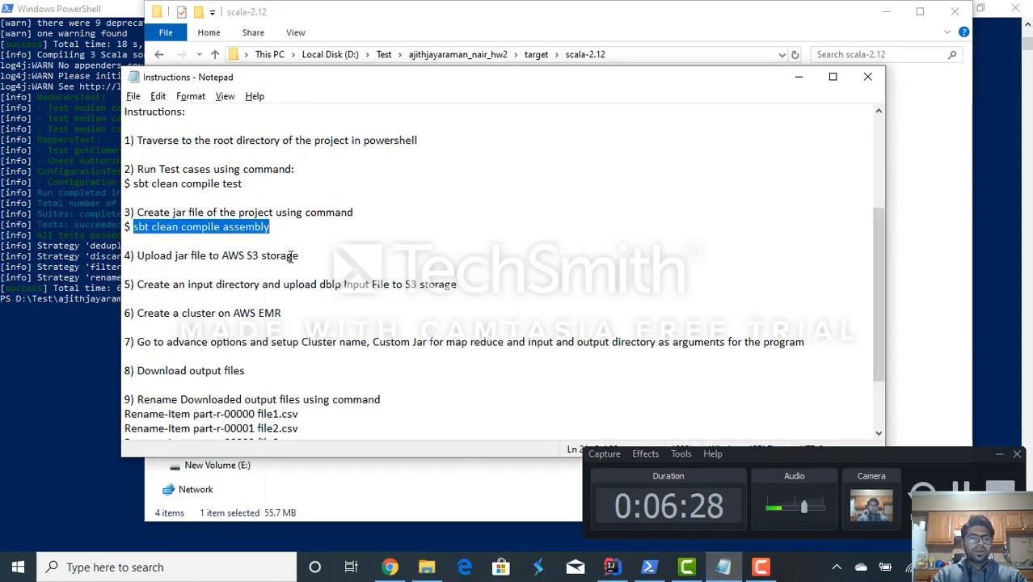
left_click_drag(299, 256, 140, 260)
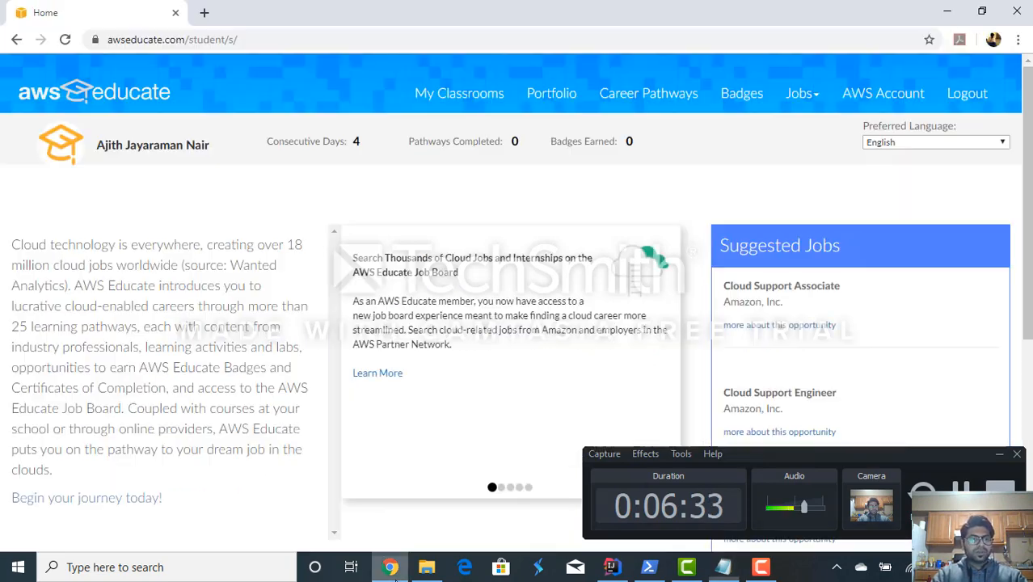
left_click(390, 566)
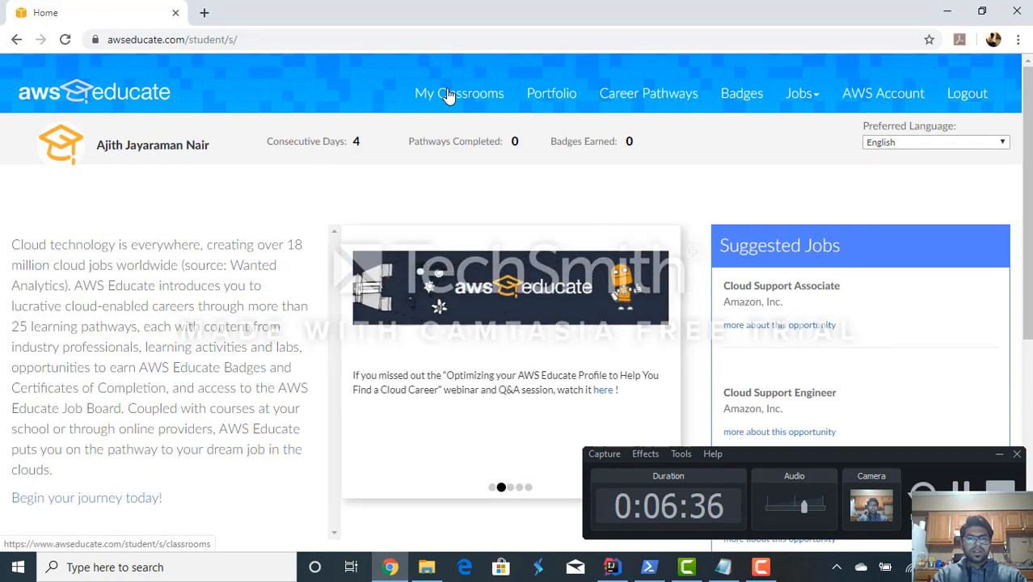
left_click(449, 95)
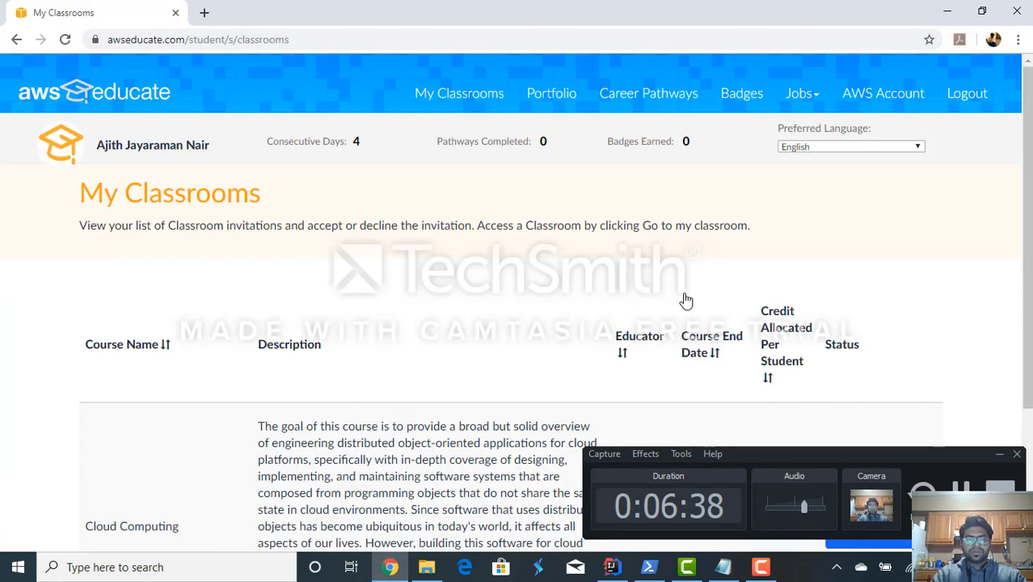
scroll(683, 299, "down", 2)
left_click(879, 352)
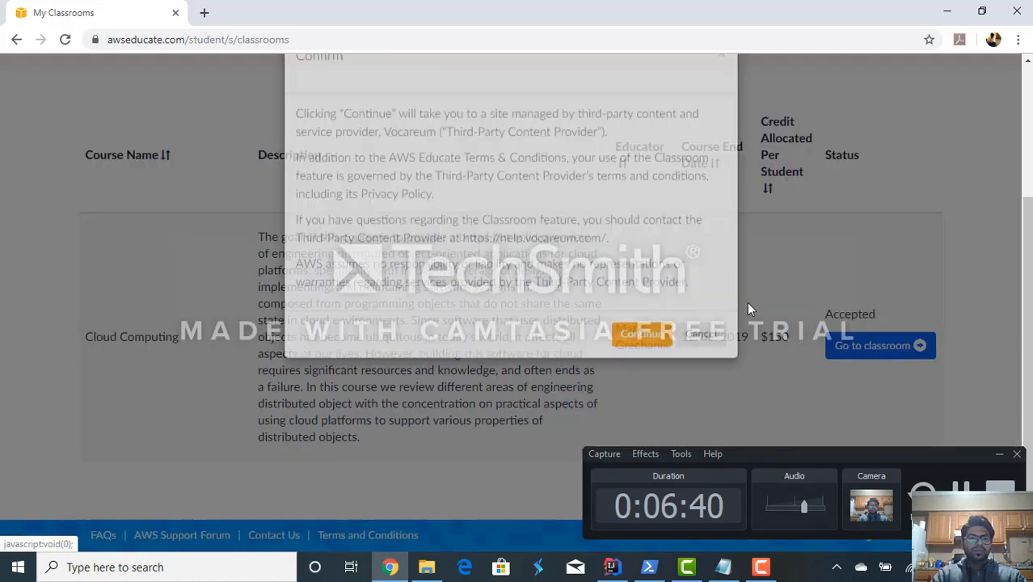
left_click(641, 376)
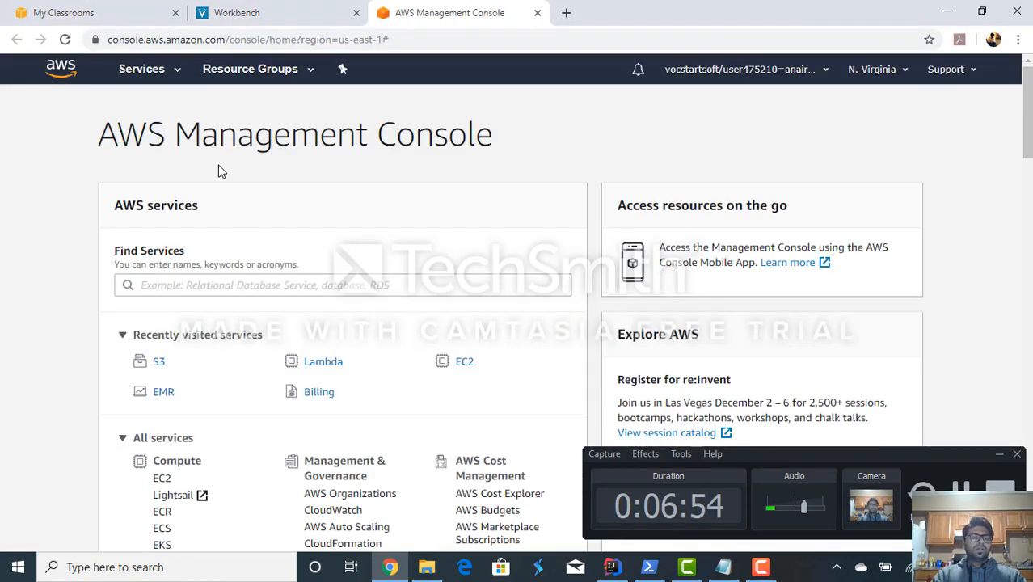
- Look through the services listed in the AWS Management Console and open S3
scroll(220, 169, "down", 1)
scroll(220, 170, "up", 1)
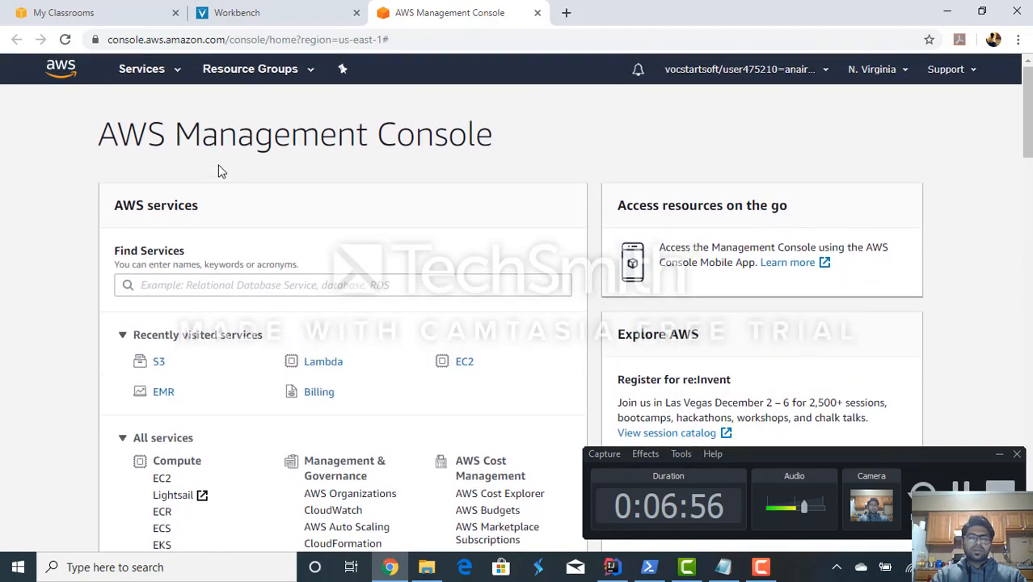
scroll(219, 168, "down", 3)
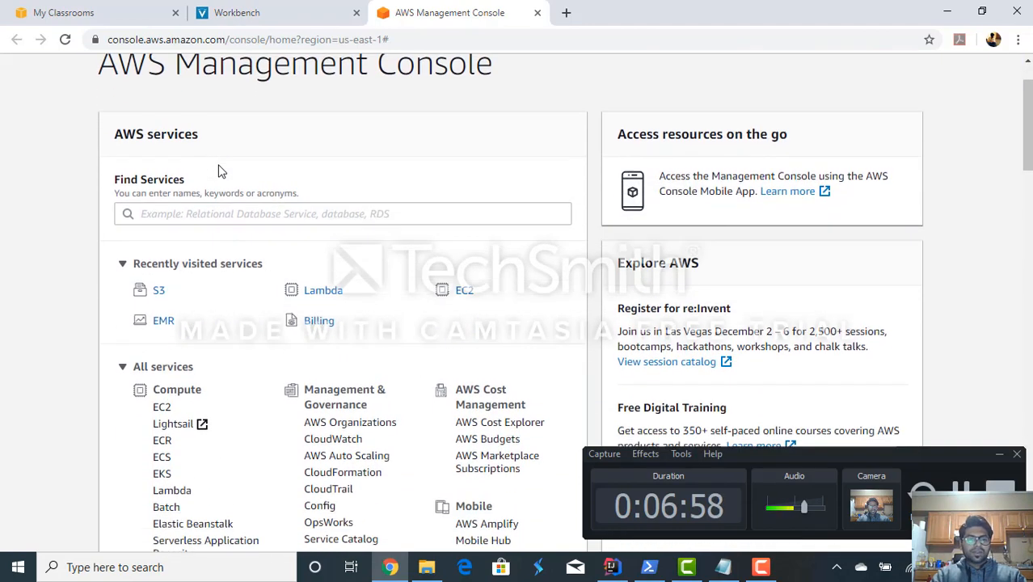
scroll(182, 255, "down", 10)
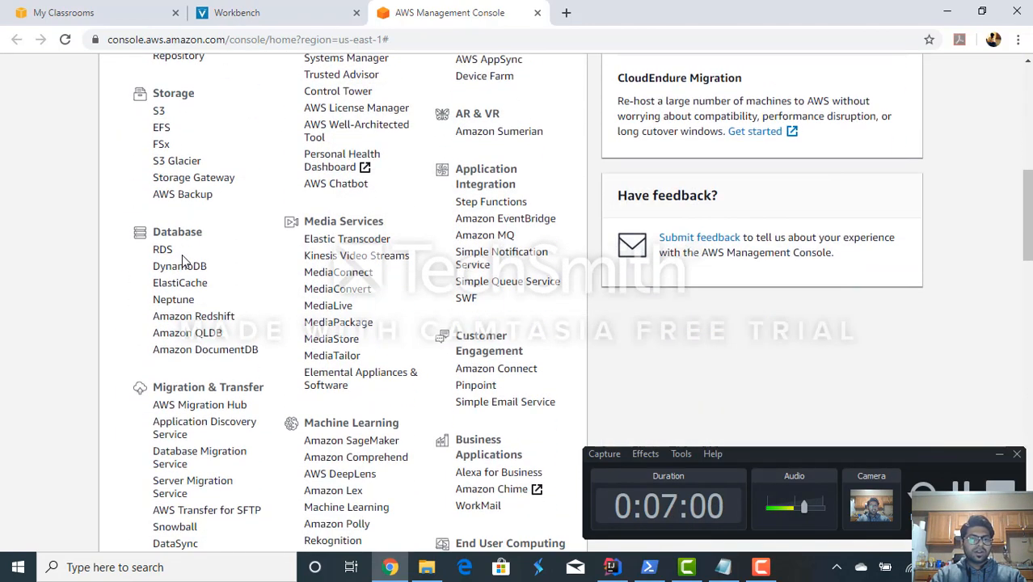
scroll(182, 255, "up", 14)
scroll(181, 256, "up", 4)
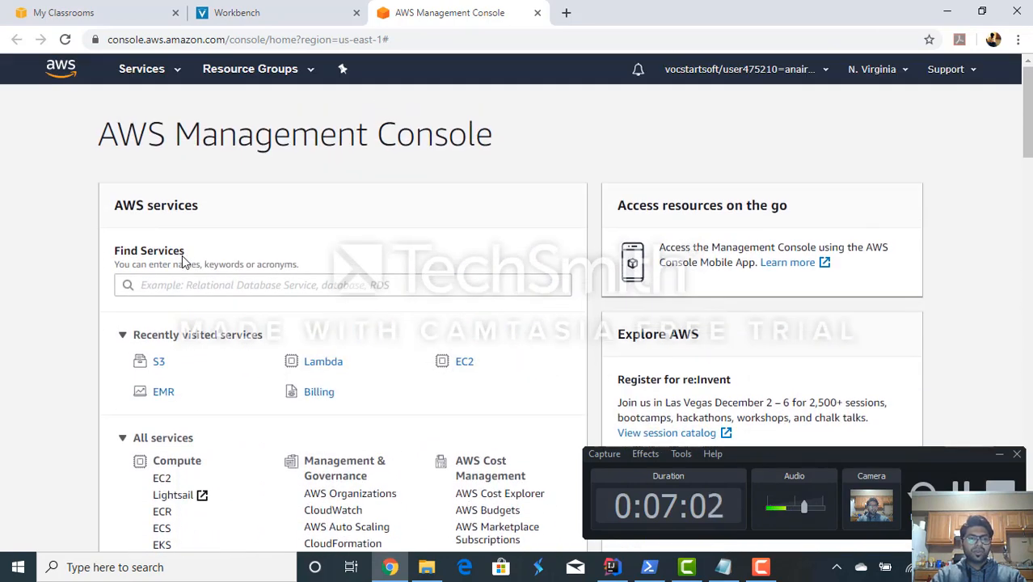
left_click(161, 363)
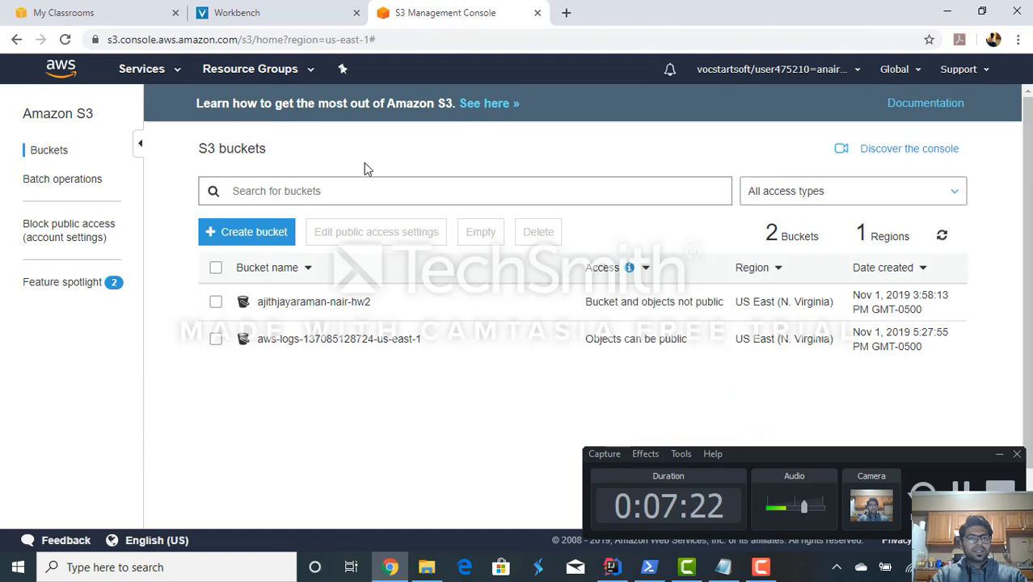
- Review the S3 bucket list and open the project's hw2 bucket
scroll(387, 138, "down", 1)
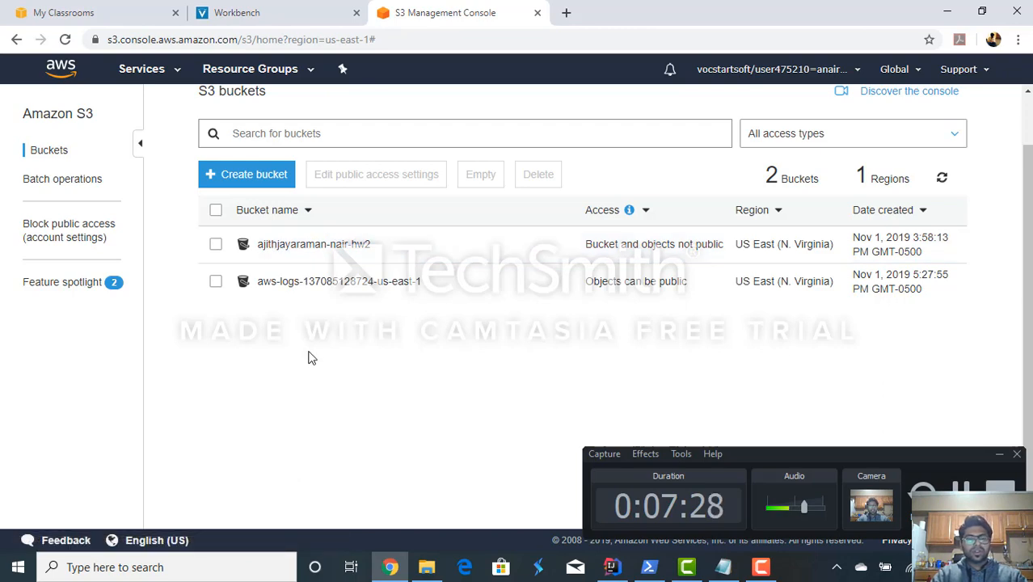
scroll(310, 358, "up", 1)
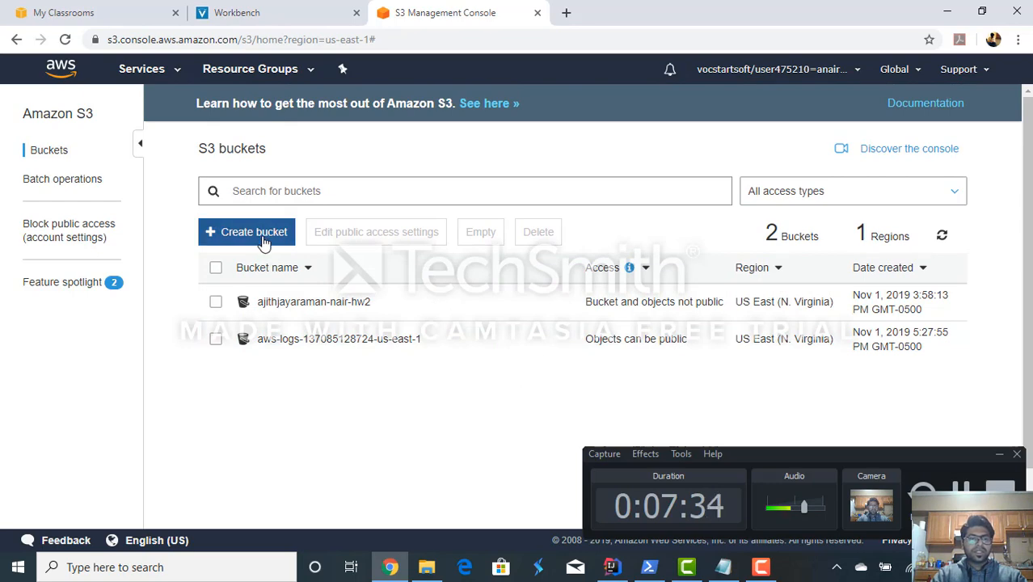
left_click(276, 307)
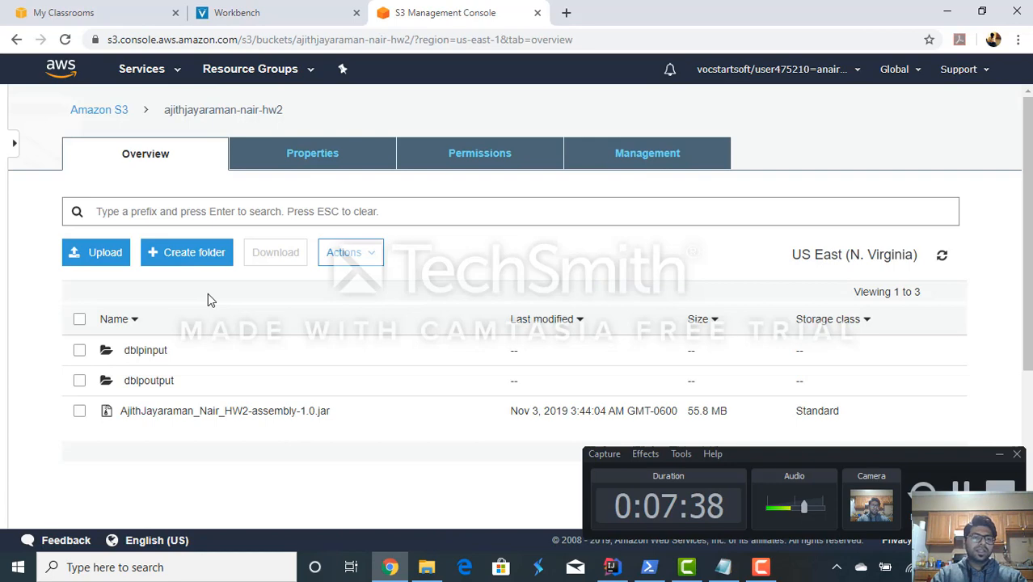
- Open the dblpinput folder in the hw2 bucket and check which input file it holds
scroll(208, 300, "down", 2)
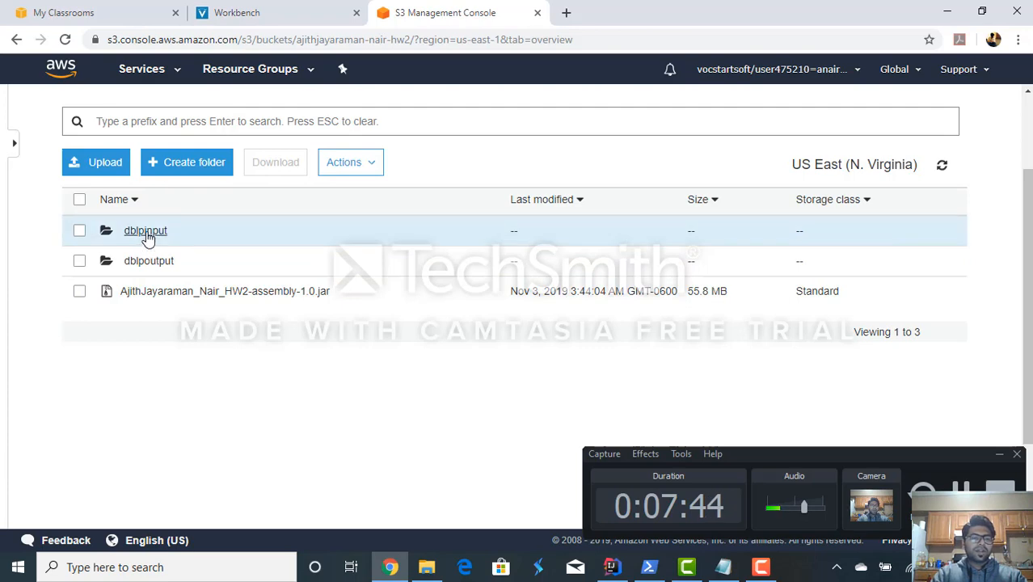
left_click(146, 232)
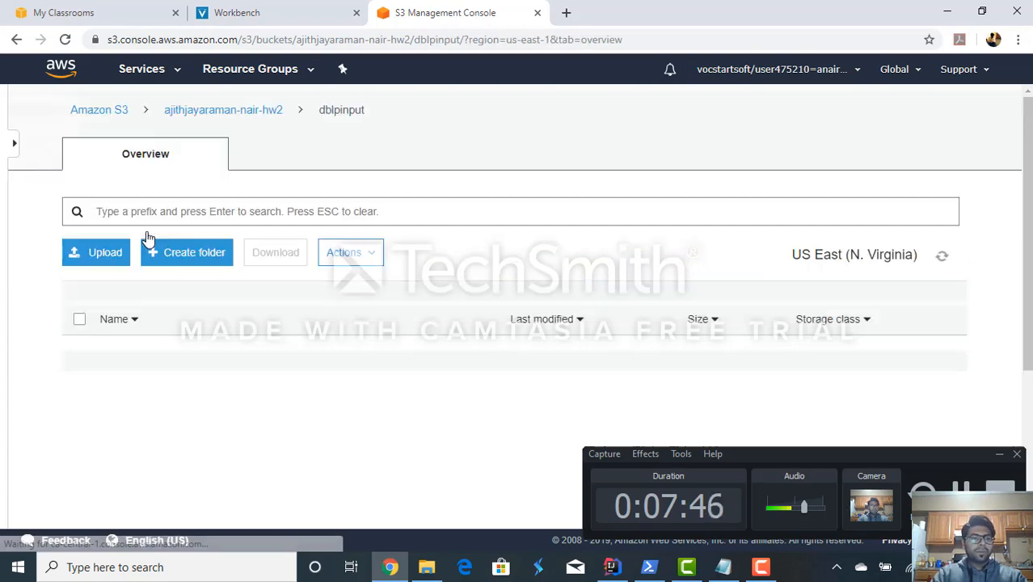
scroll(168, 397, "down", 2)
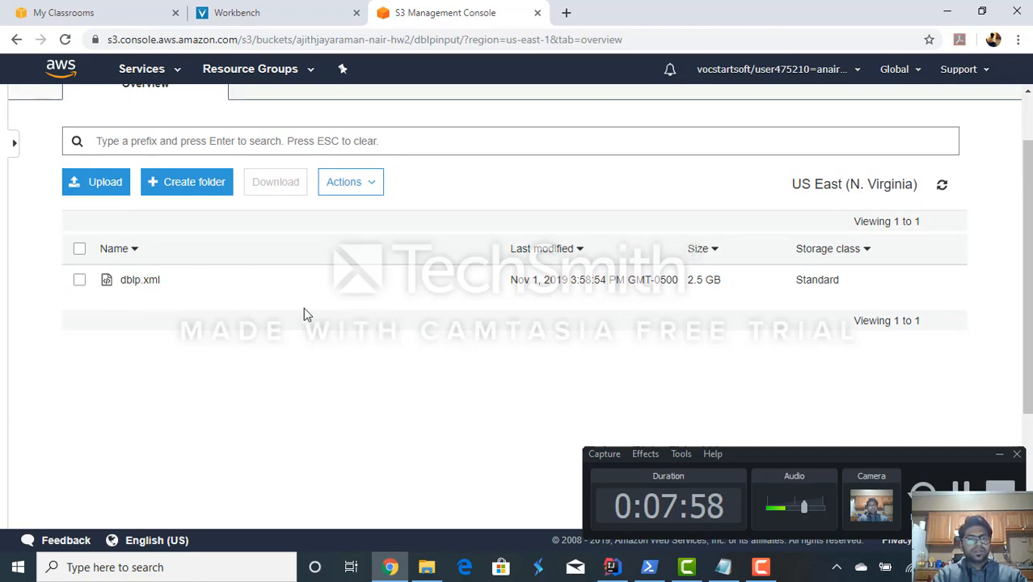
scroll(242, 263, "up", 1)
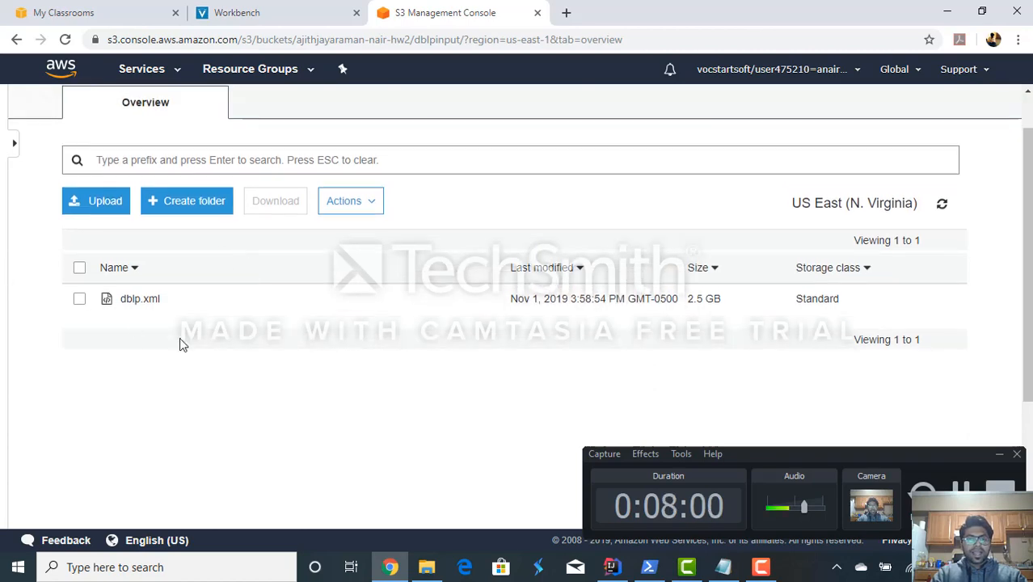
- Look up the cluster creation instruction in Notepad, return to Chrome and open the EMR service in the AWS console
left_click(723, 566)
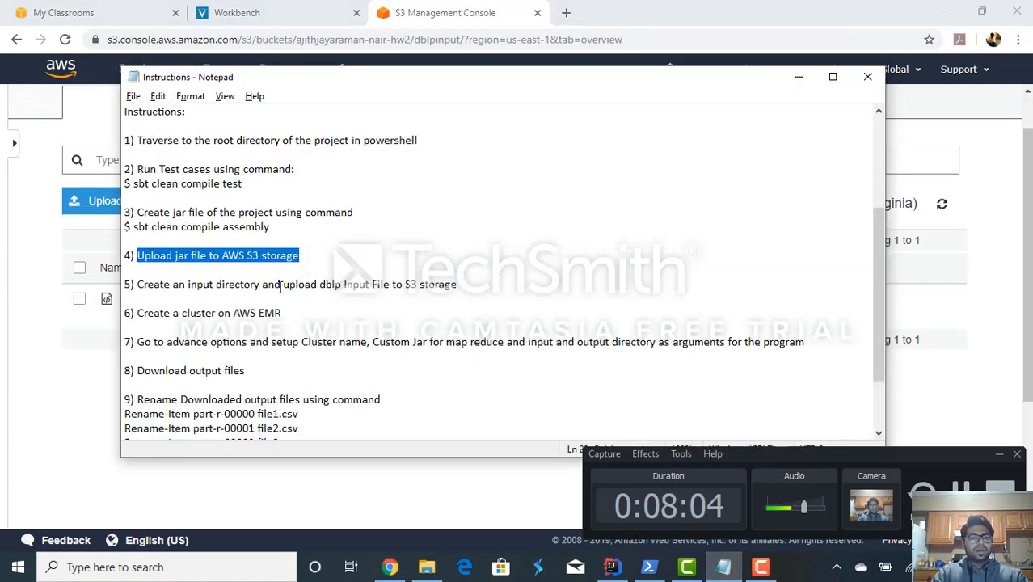
left_click_drag(288, 313, 136, 307)
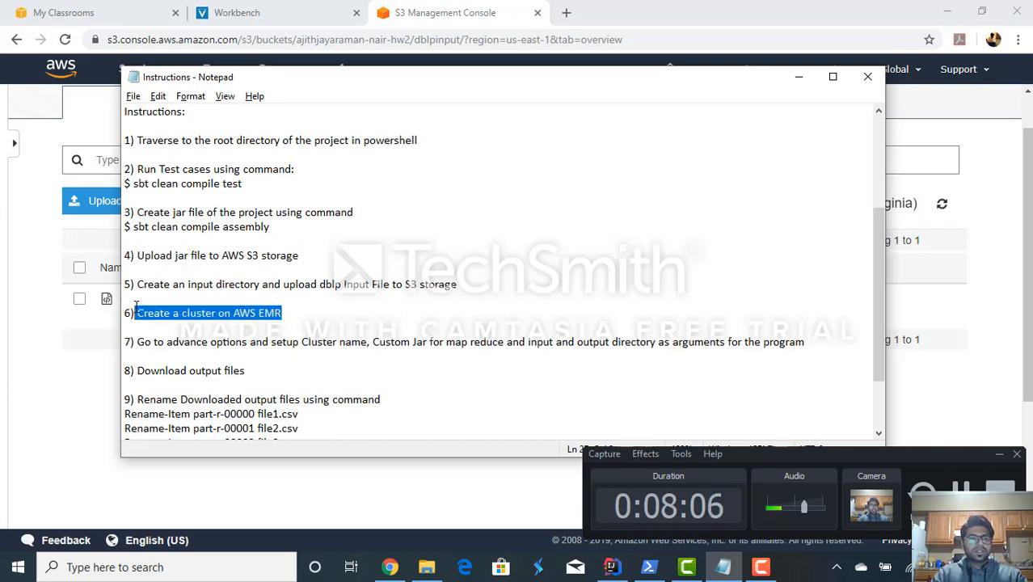
key("alt+Tab")
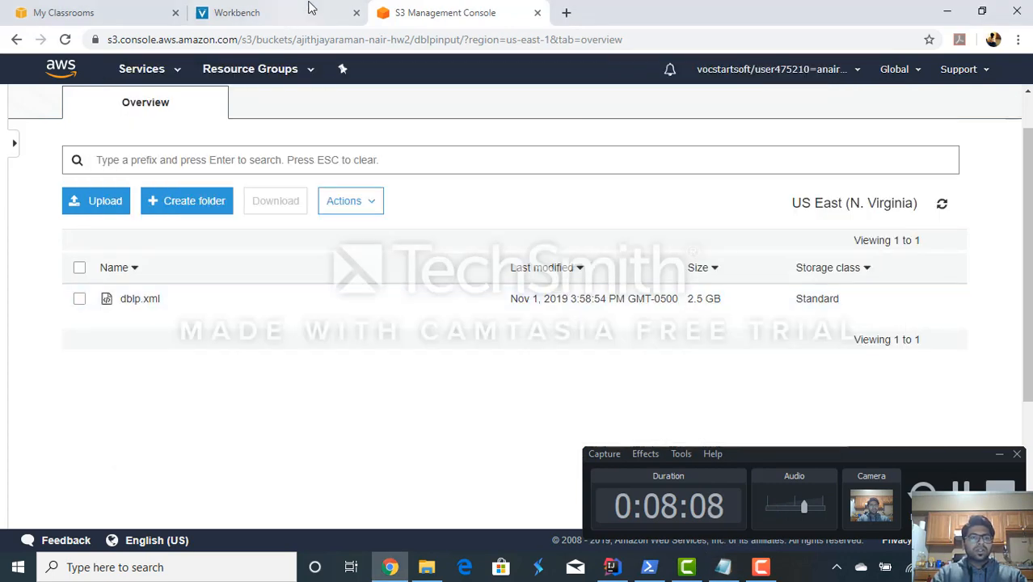
left_click(150, 72)
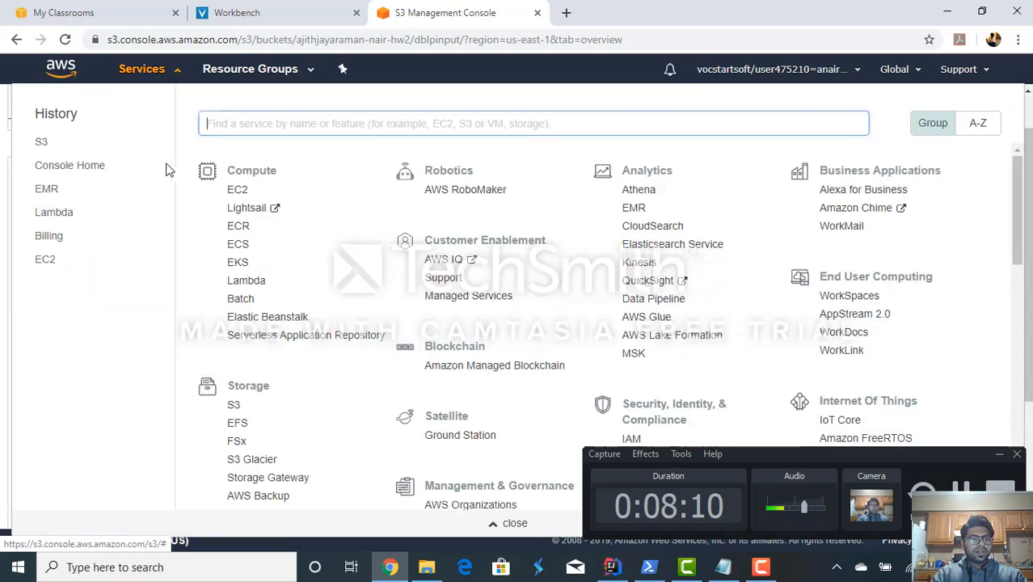
left_click(47, 190)
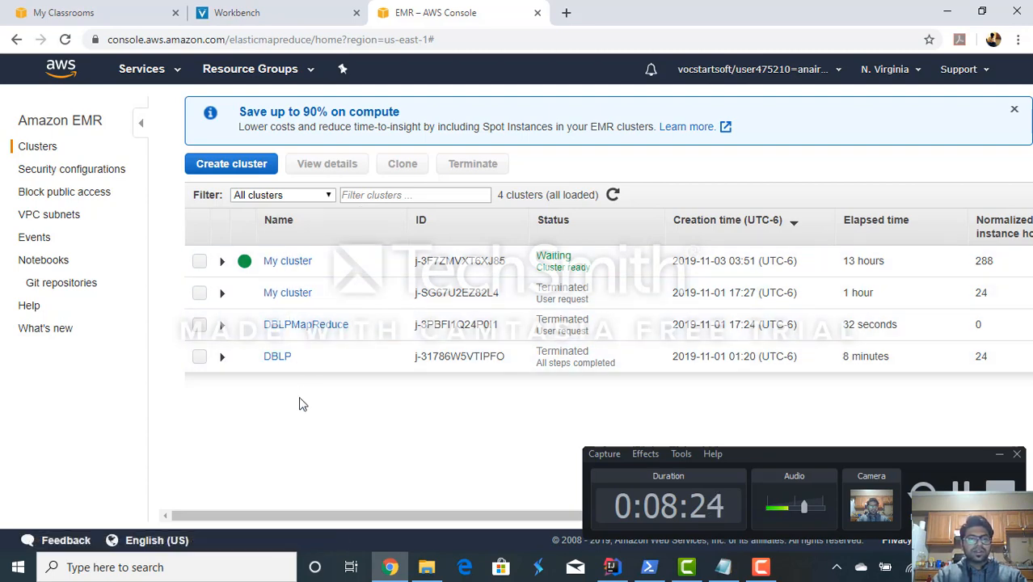
- Start a new EMR cluster with advanced options and deselect Hive 2.3.5, Hue 4.4.0 and Pig 0.17.0, leaving only Hadoop 2.8.5
left_click(245, 170)
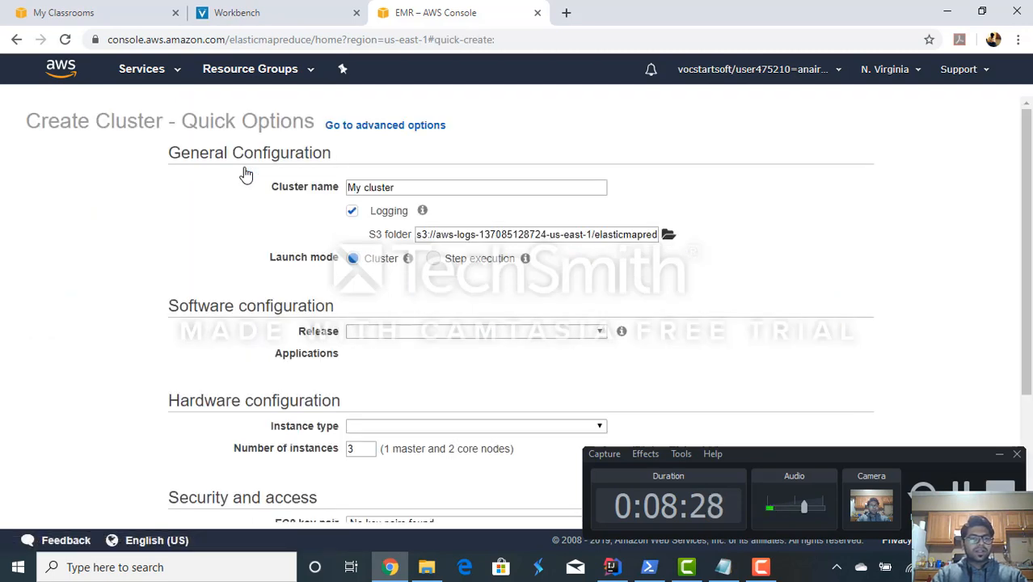
left_click(395, 129)
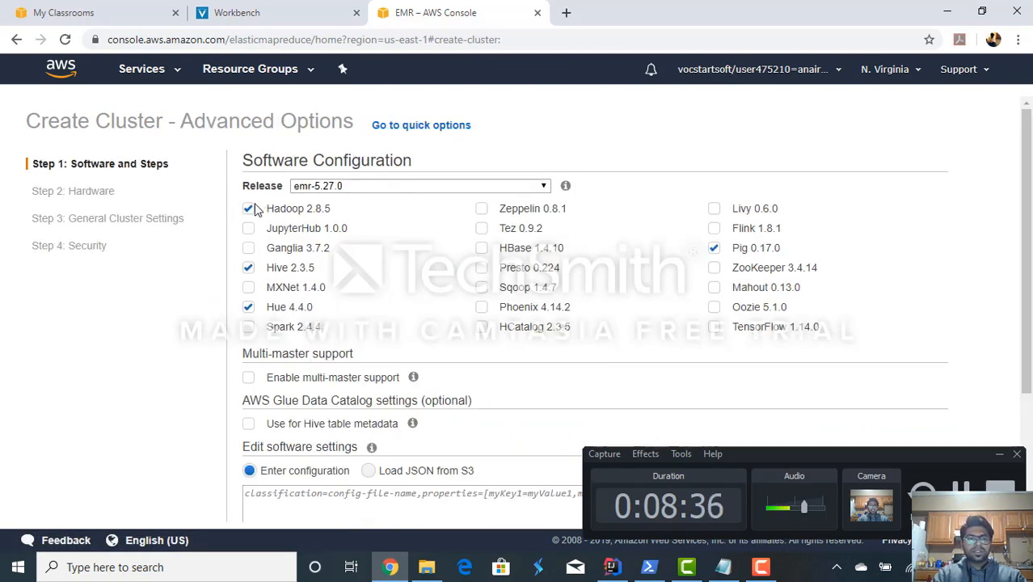
left_click(249, 267)
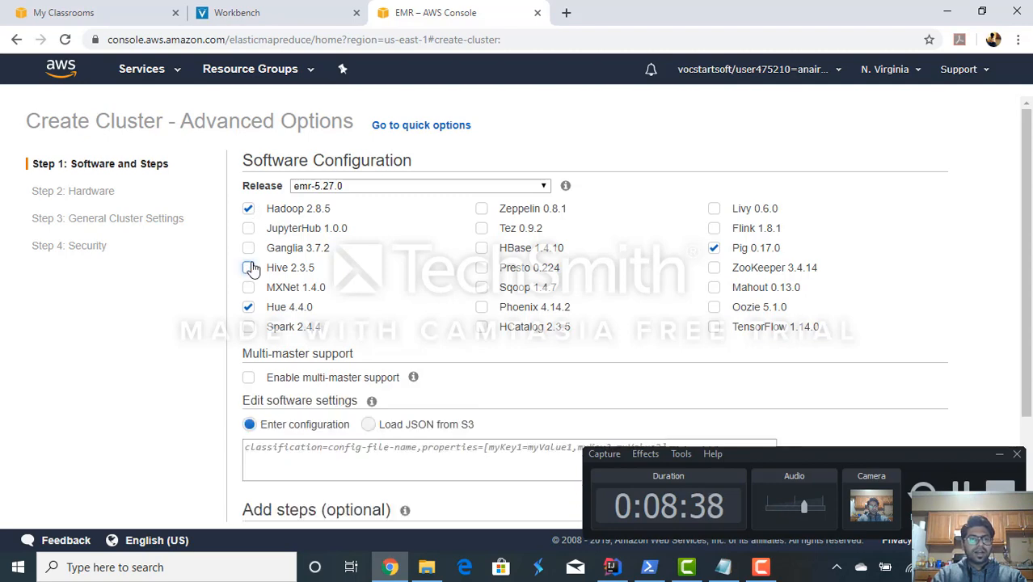
left_click(248, 307)
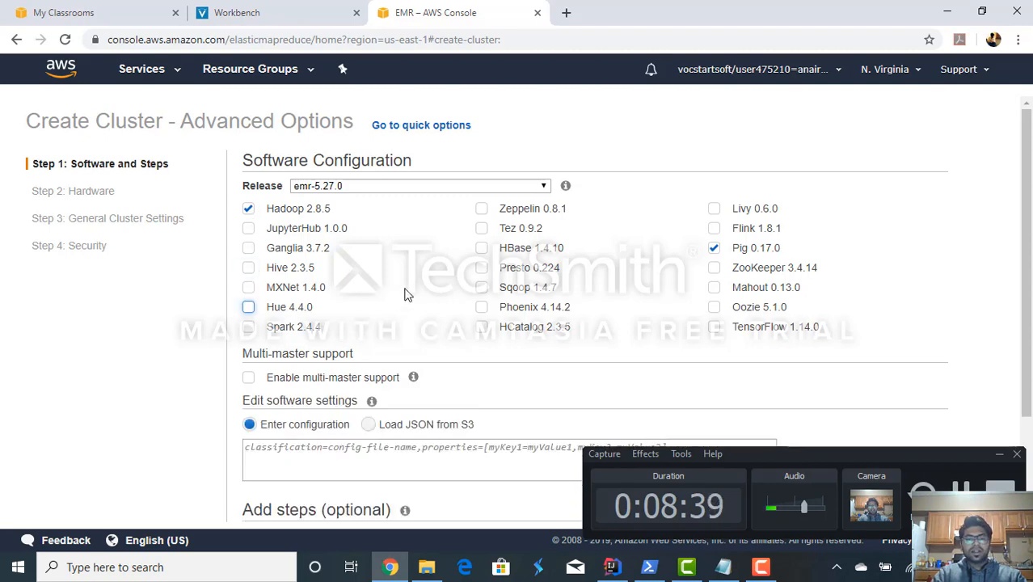
left_click(715, 251)
scroll(239, 326, "down", 3)
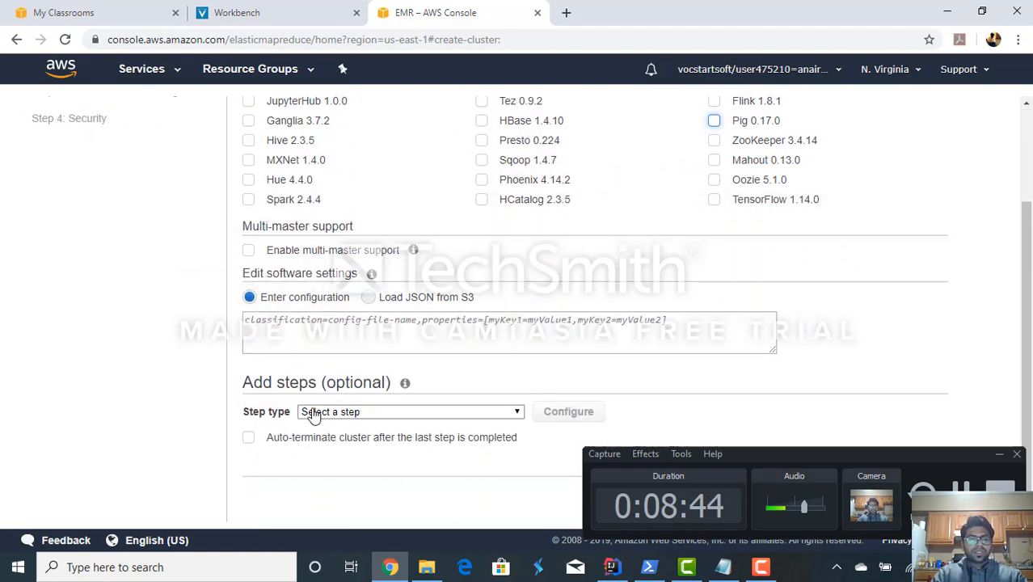
- Try to add a Custom JAR step to the cluster, browsing the hw2 bucket for the assembly jar, and cancel the step
left_click(338, 413)
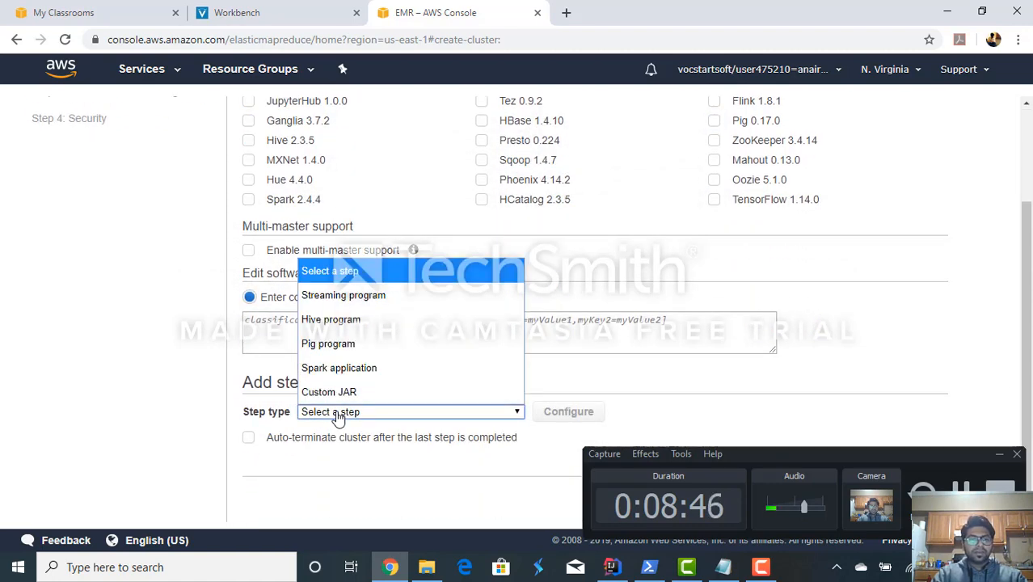
left_click(335, 394)
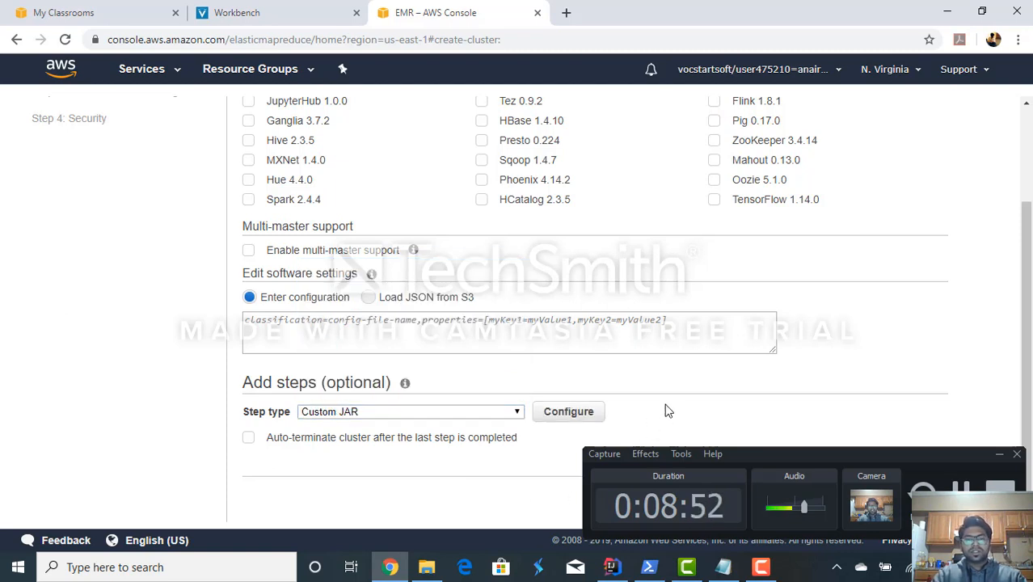
left_click(565, 412)
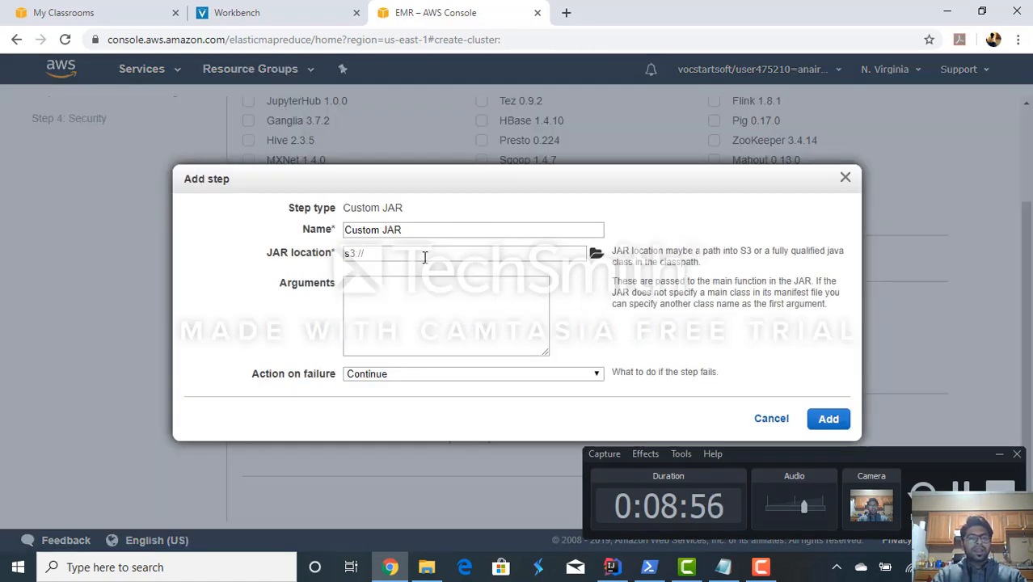
left_click(596, 255)
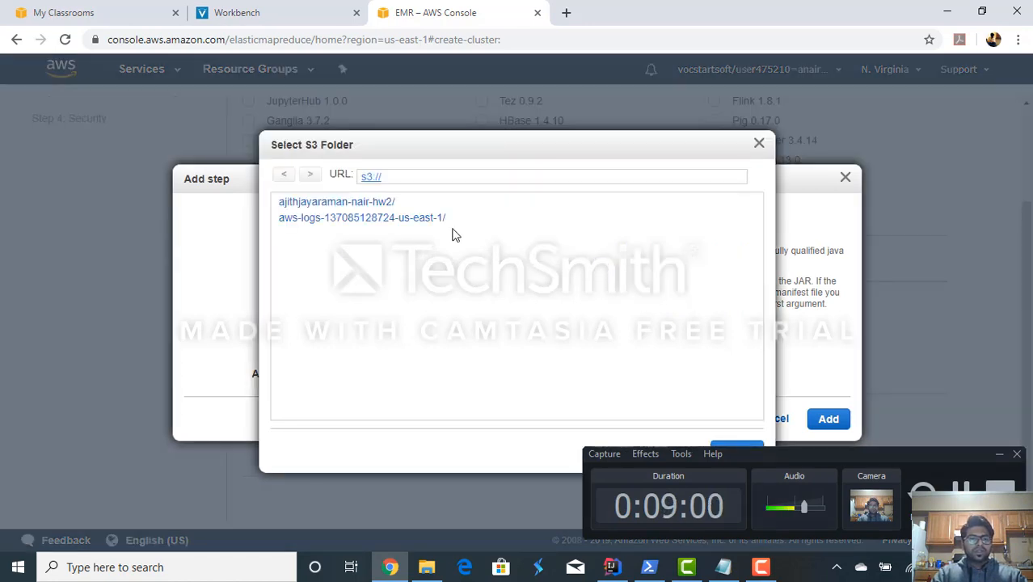
left_click(338, 206)
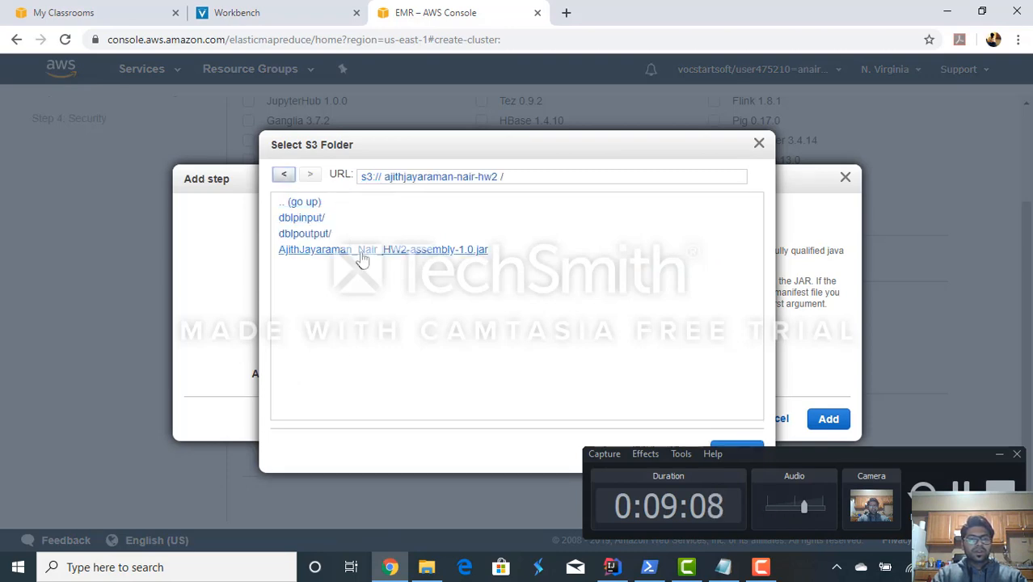
left_click(361, 250)
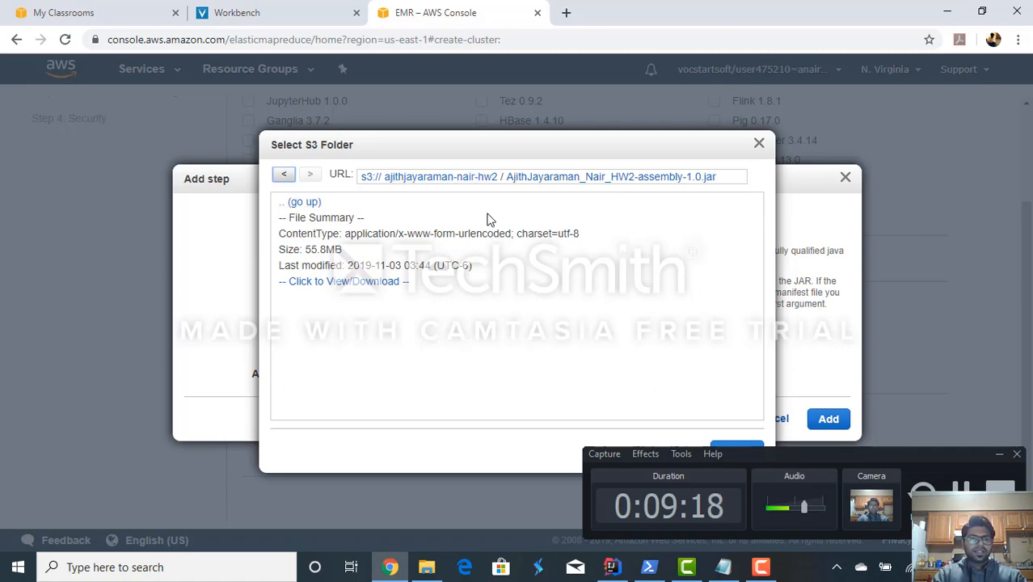
left_click(759, 144)
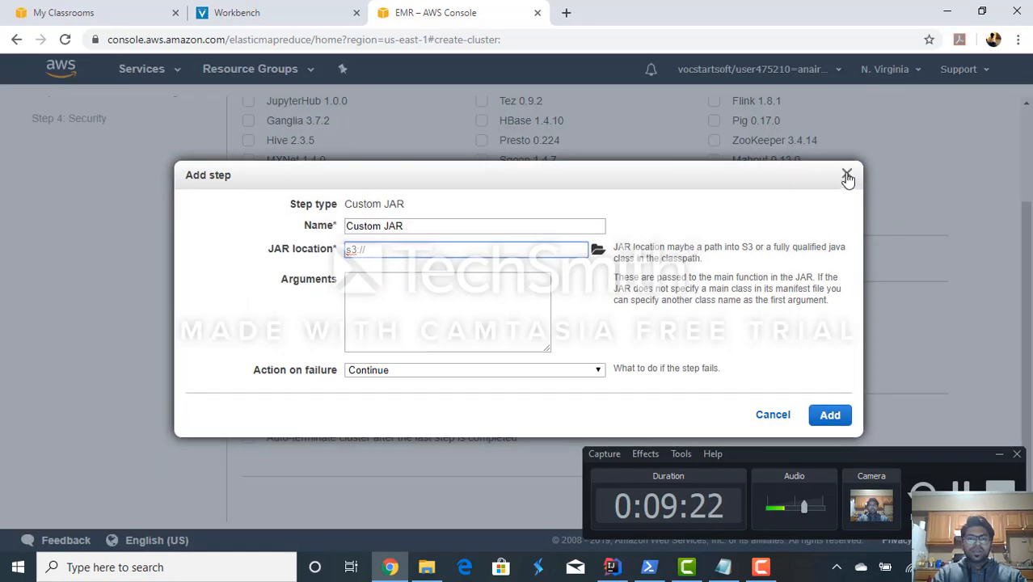
left_click(846, 175)
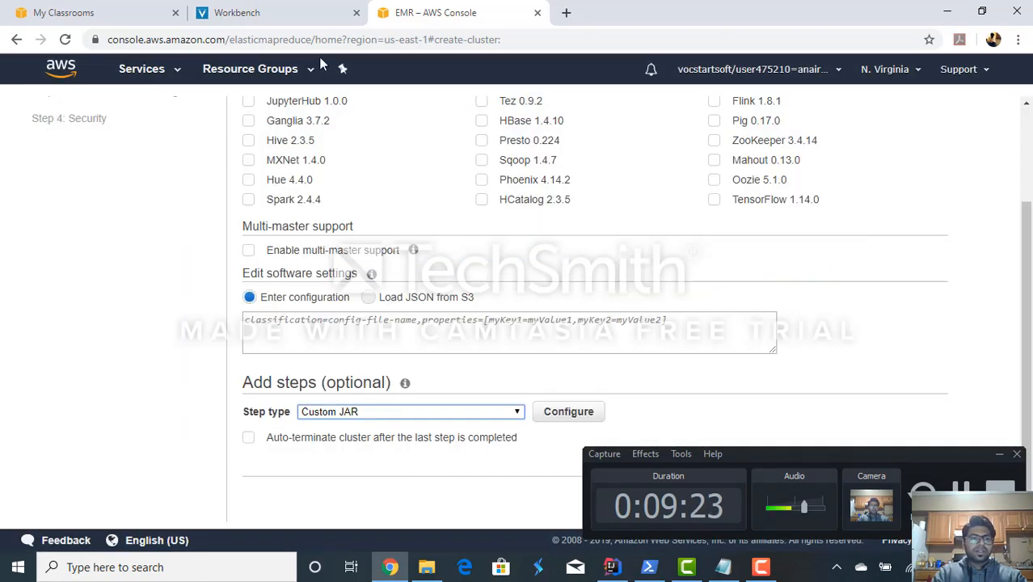
- Return to the S3 service and open the project's hw2 bucket
left_click(129, 71)
left_click(42, 170)
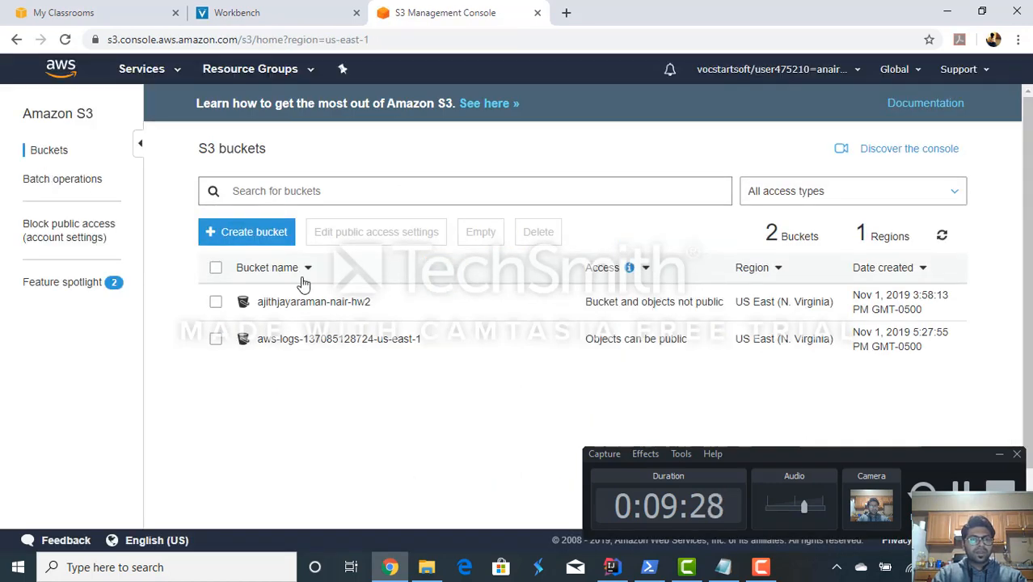
left_click(307, 304)
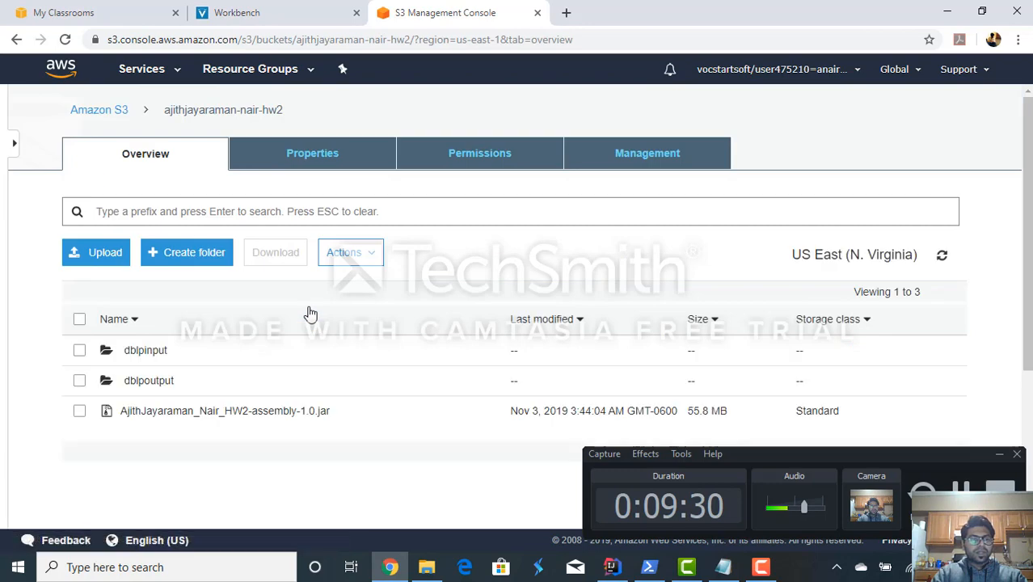
- Delete the existing HW2 assembly-1.0 jar from the bucket
left_click(80, 413)
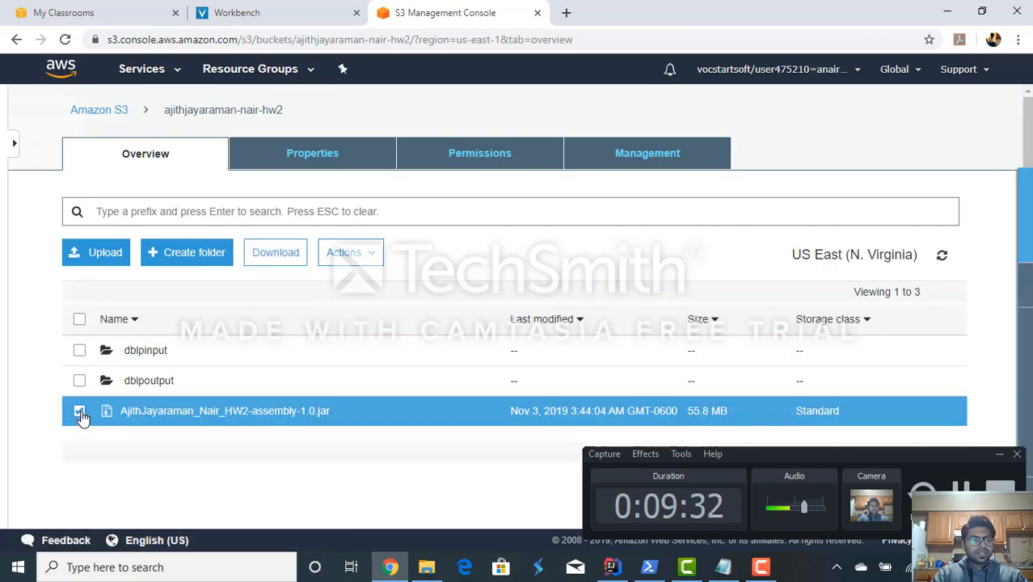
left_click(348, 254)
scroll(363, 360, "down", 3)
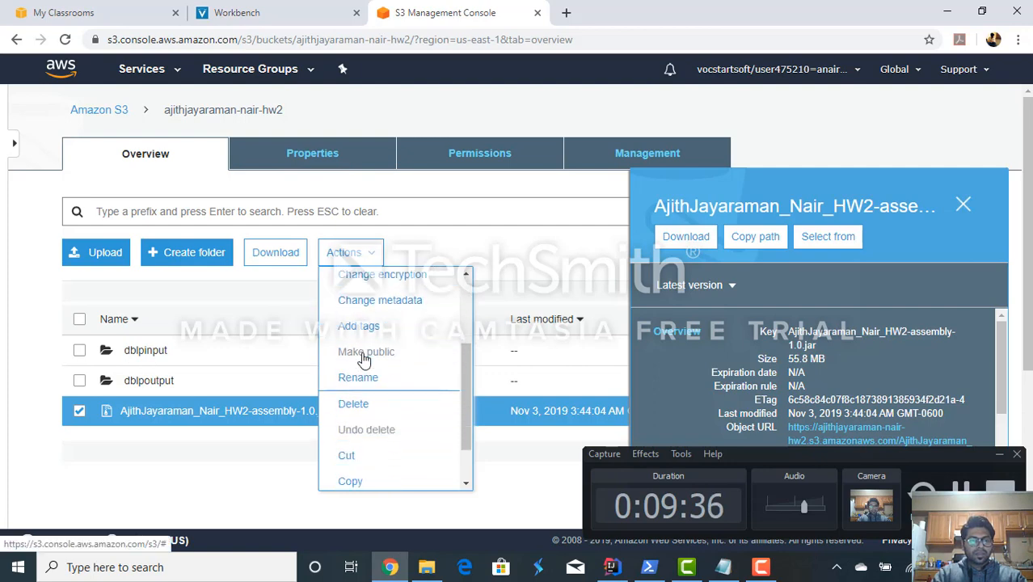
left_click(361, 404)
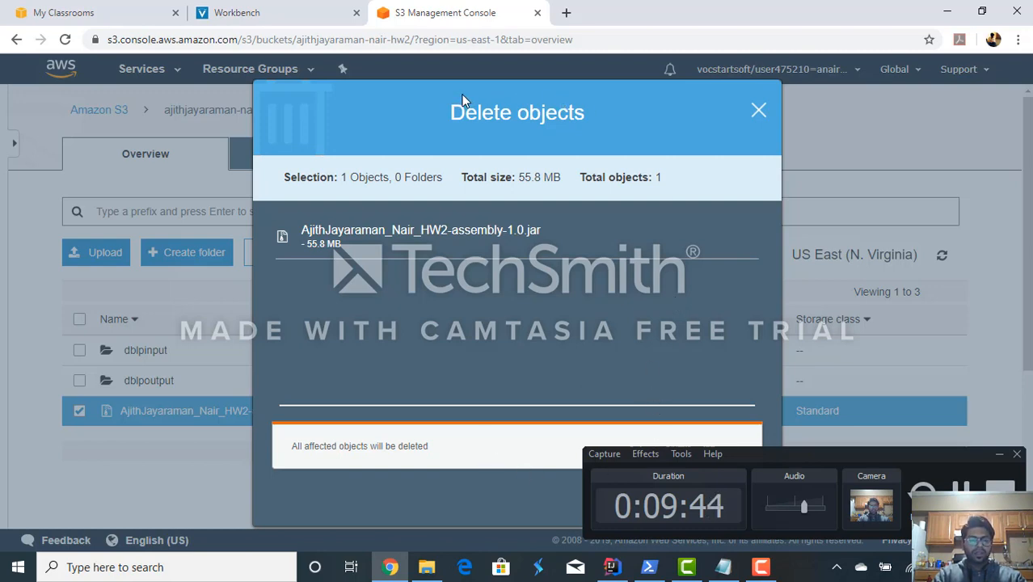
left_click_drag(465, 101, 330, 89)
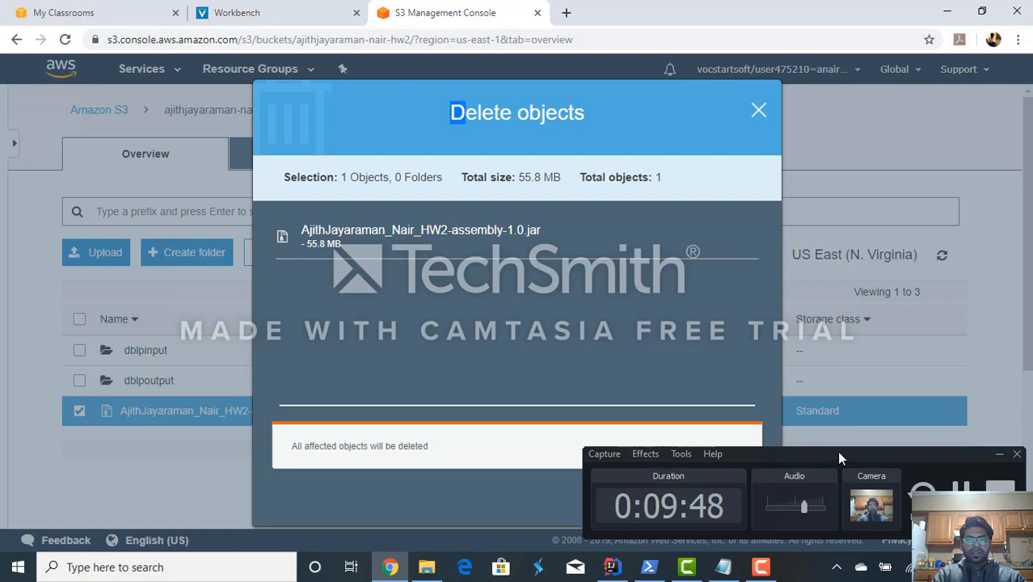
left_click_drag(839, 457, 847, 233)
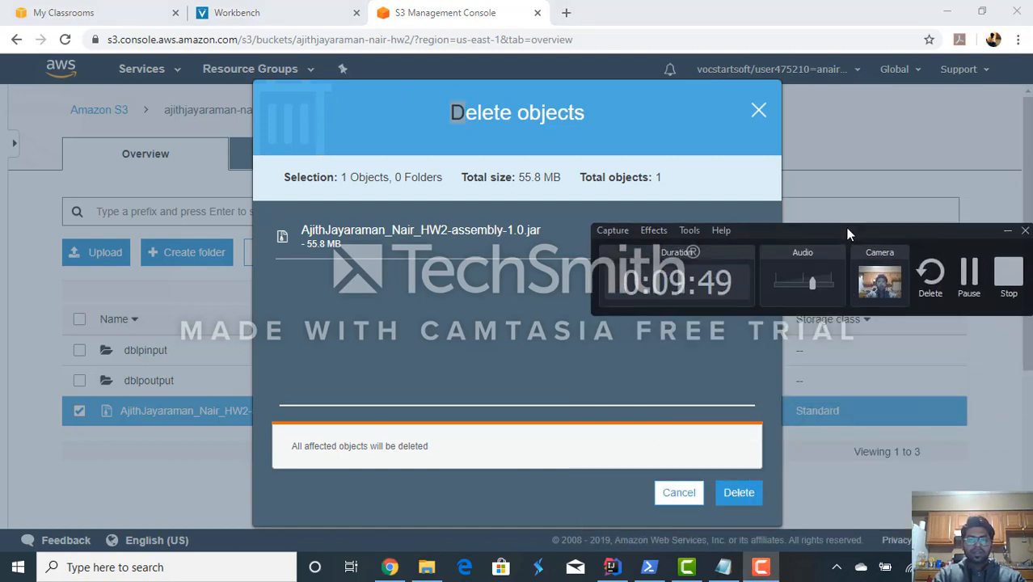
left_click(738, 503)
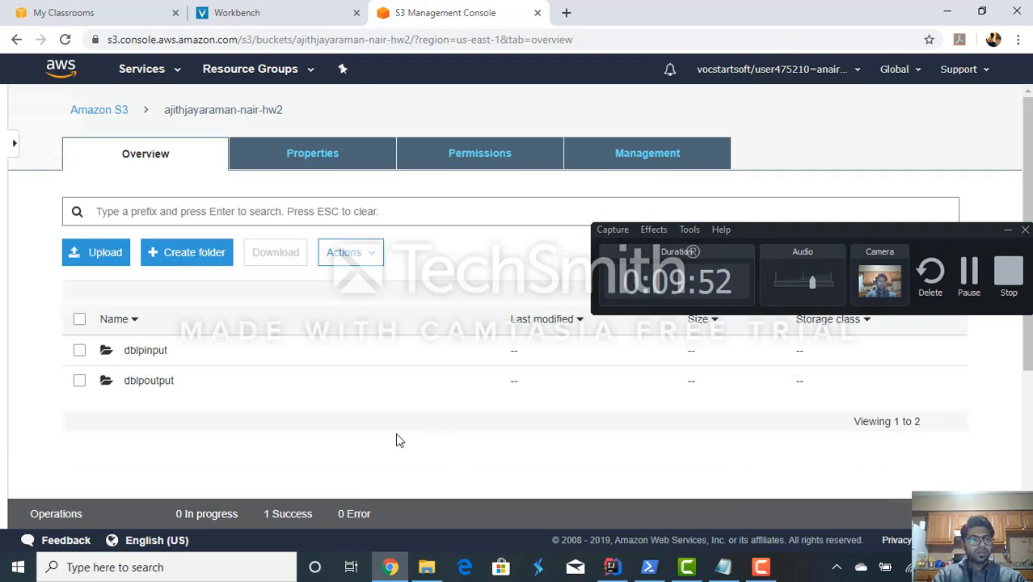
- Start a new upload to the hw2 bucket and add the HW2 assembly-1.0 jar from the project's target\scala-2.12 folder
left_click(100, 264)
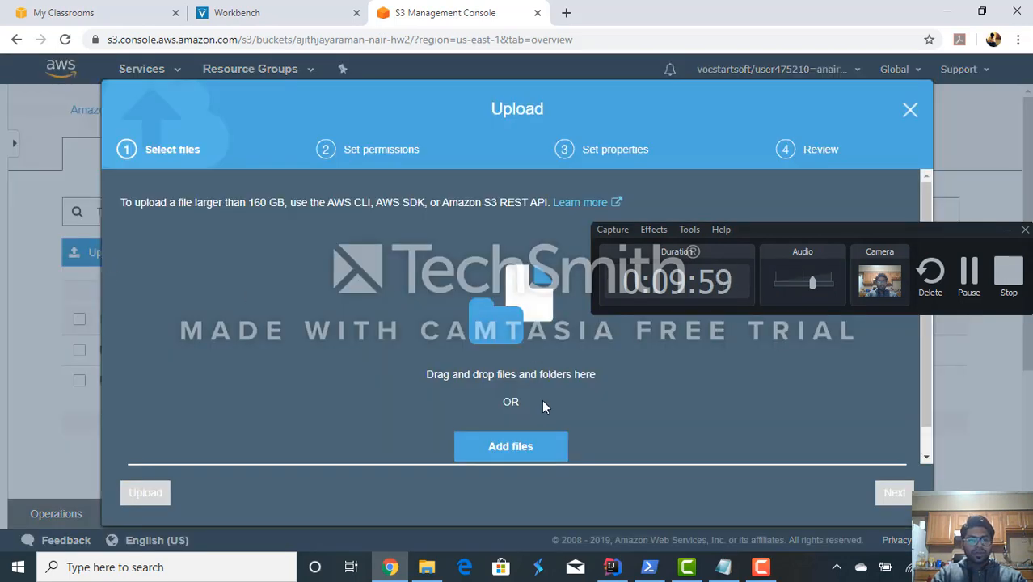
left_click(502, 448)
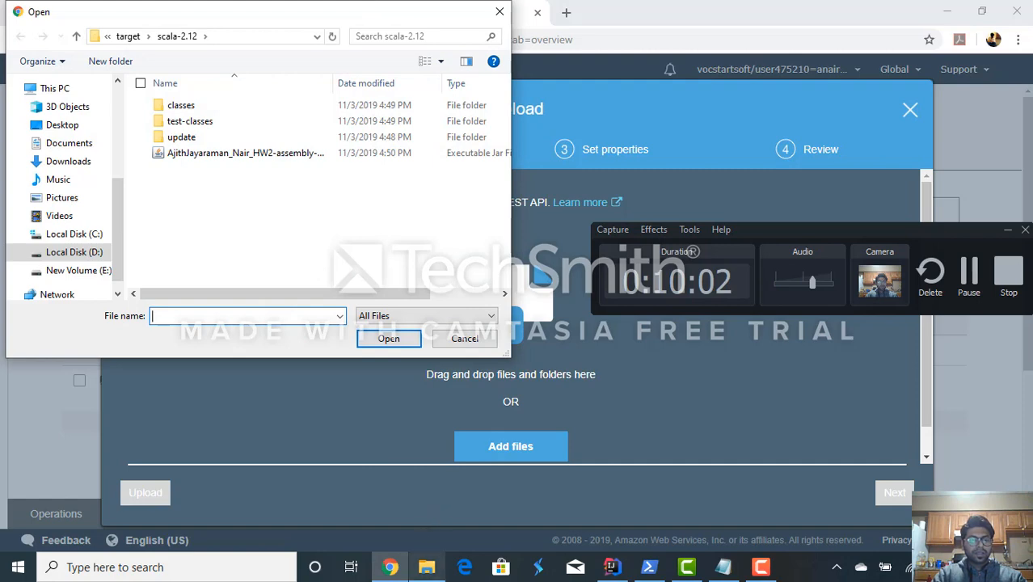
left_click(427, 566)
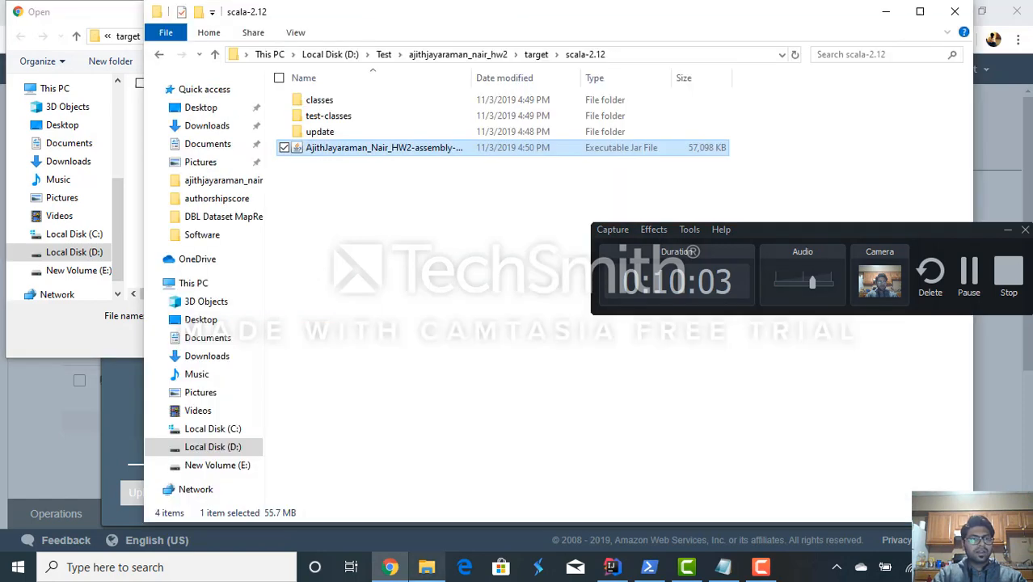
left_click(623, 60)
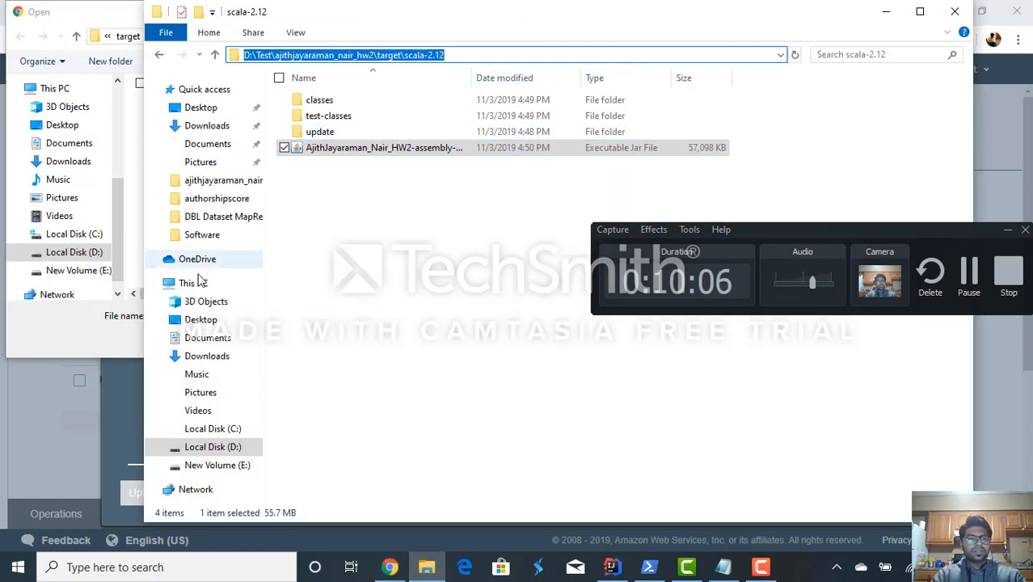
left_click(55, 345)
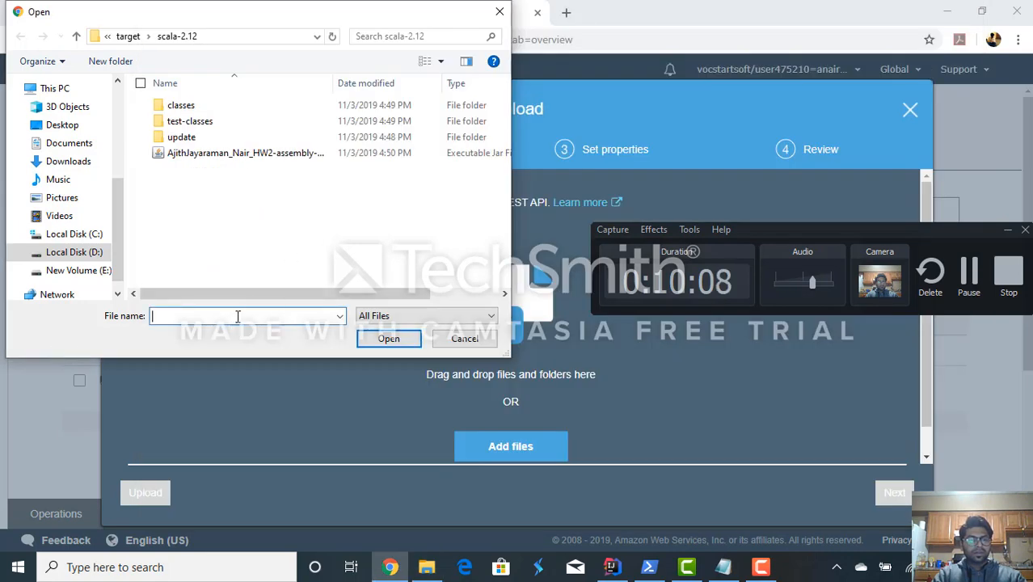
key("ctrl+a")
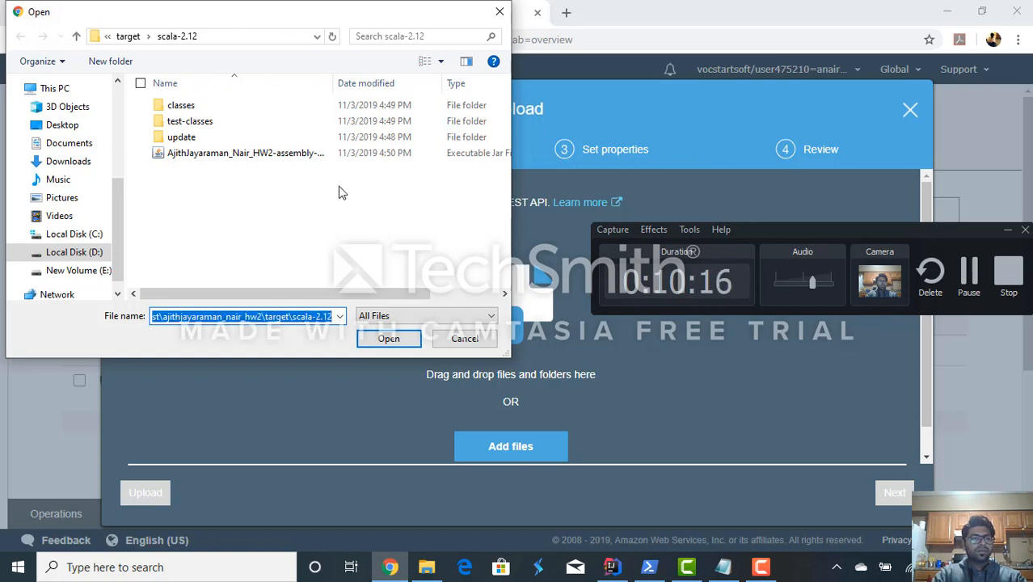
left_click(287, 156)
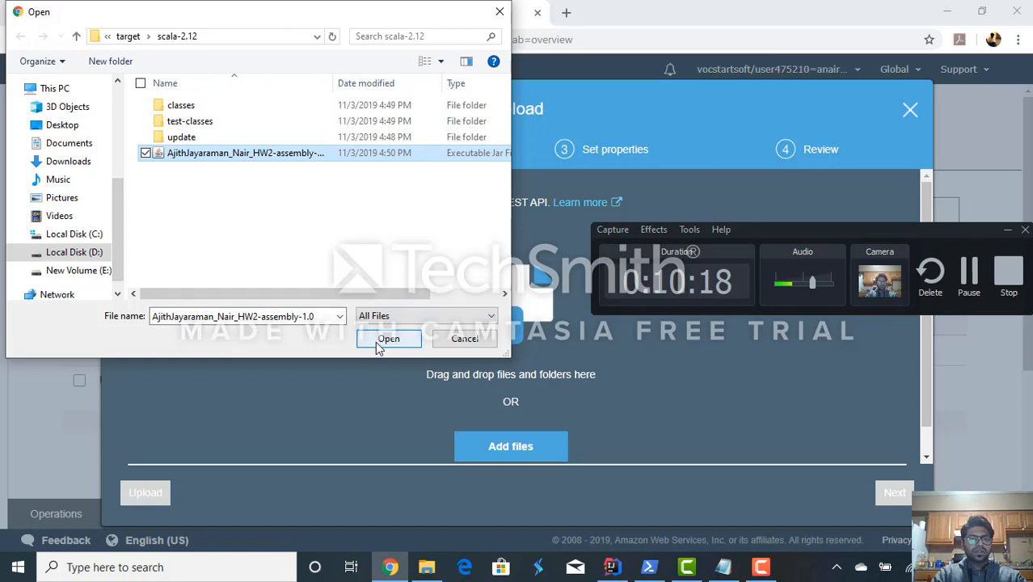
left_click(376, 343)
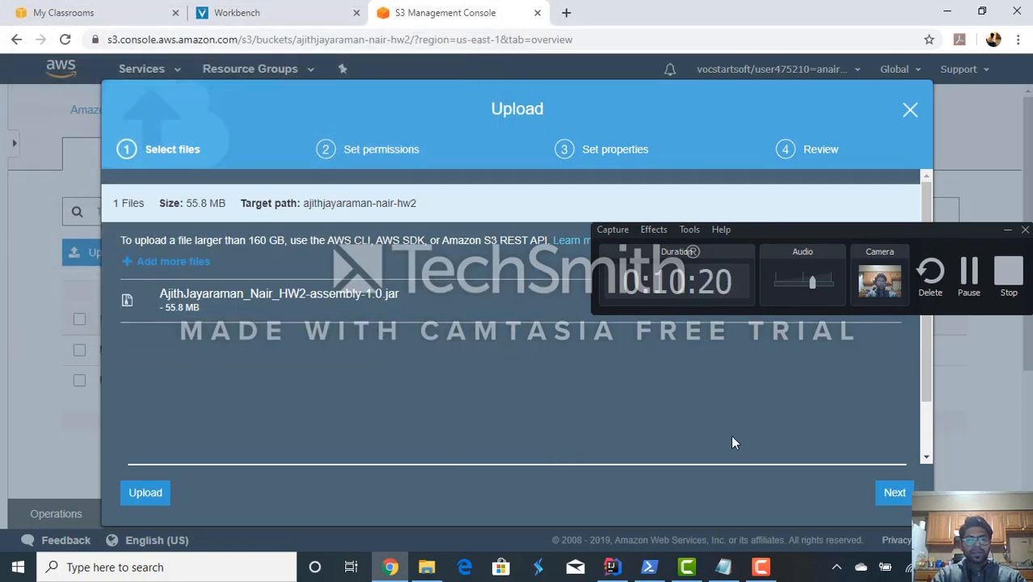
- Keep the default permissions and the Standard storage class, review the settings and upload the jar
left_click(897, 497)
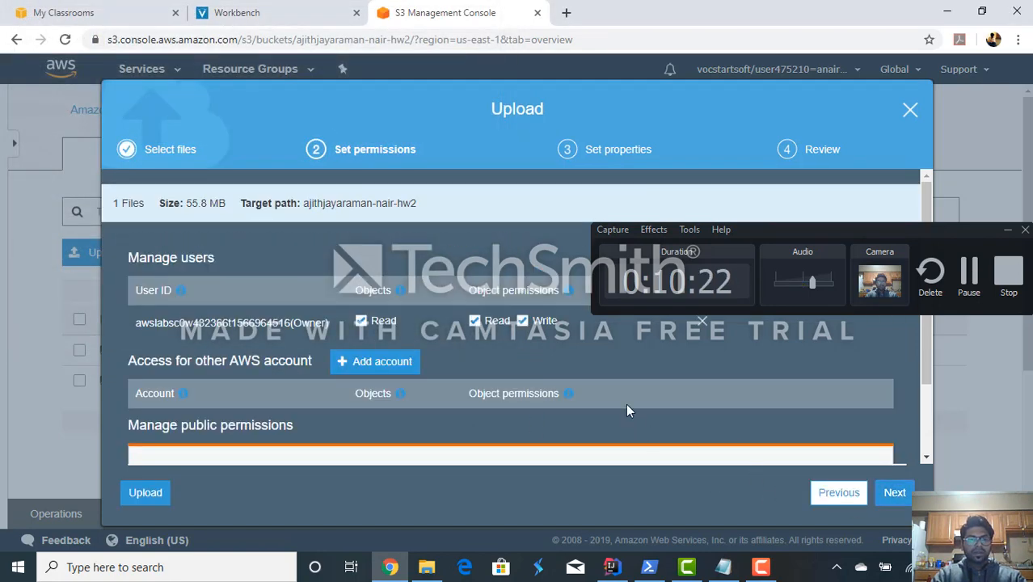
scroll(625, 409, "down", 2)
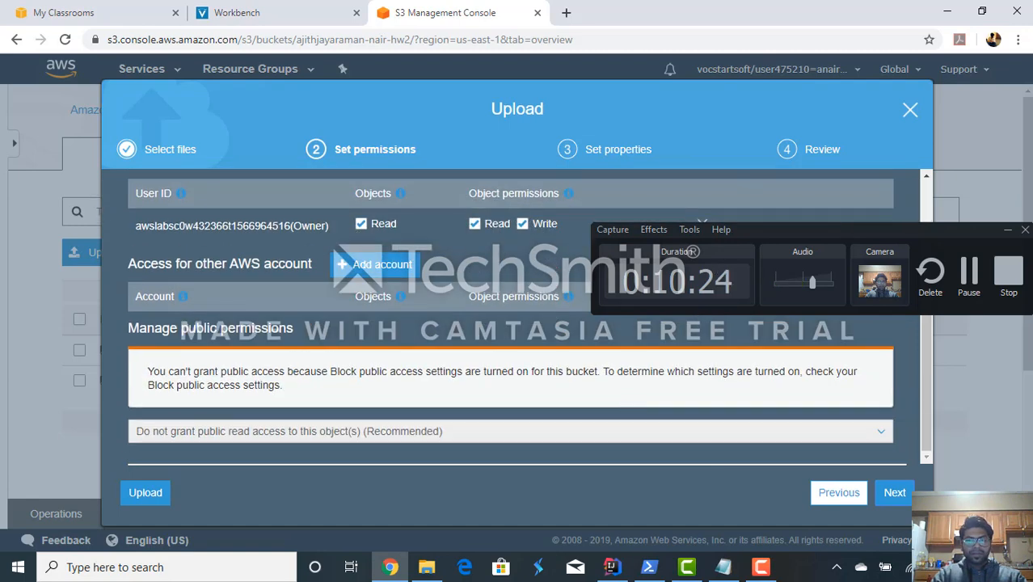
left_click(887, 497)
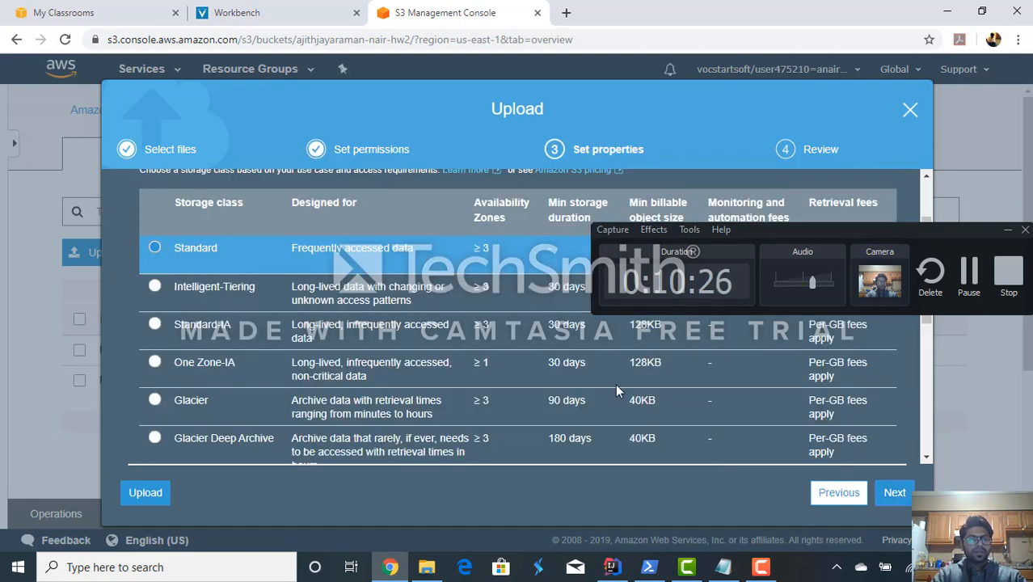
left_click(889, 501)
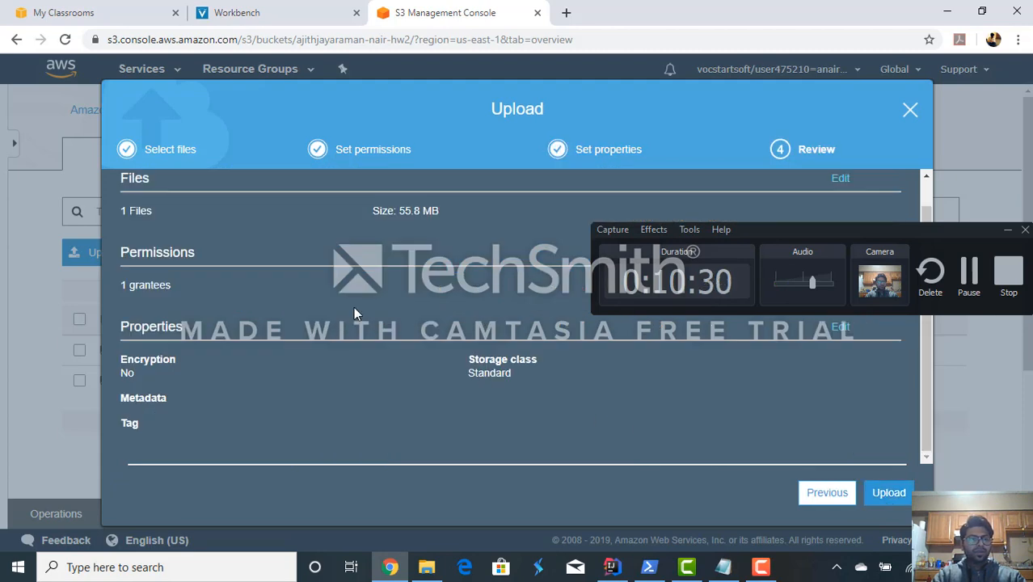
scroll(353, 313, "up", 1)
scroll(353, 313, "down", 1)
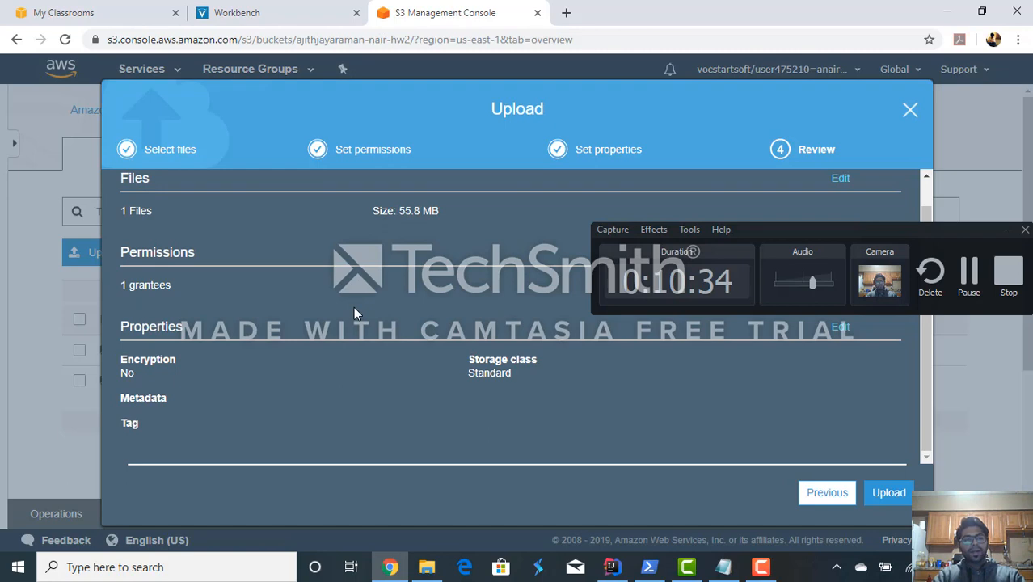
left_click(885, 496)
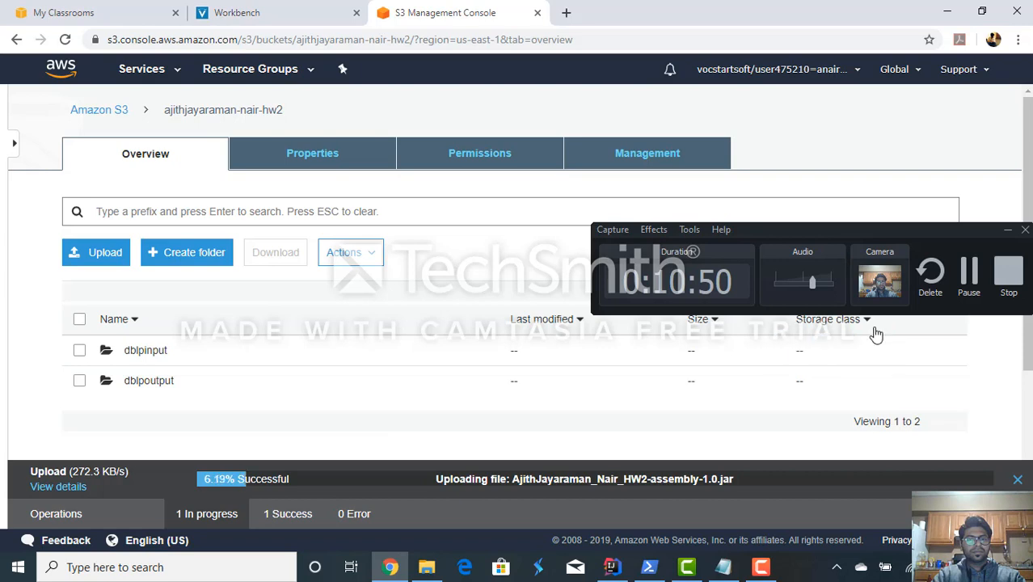
left_click(975, 287)
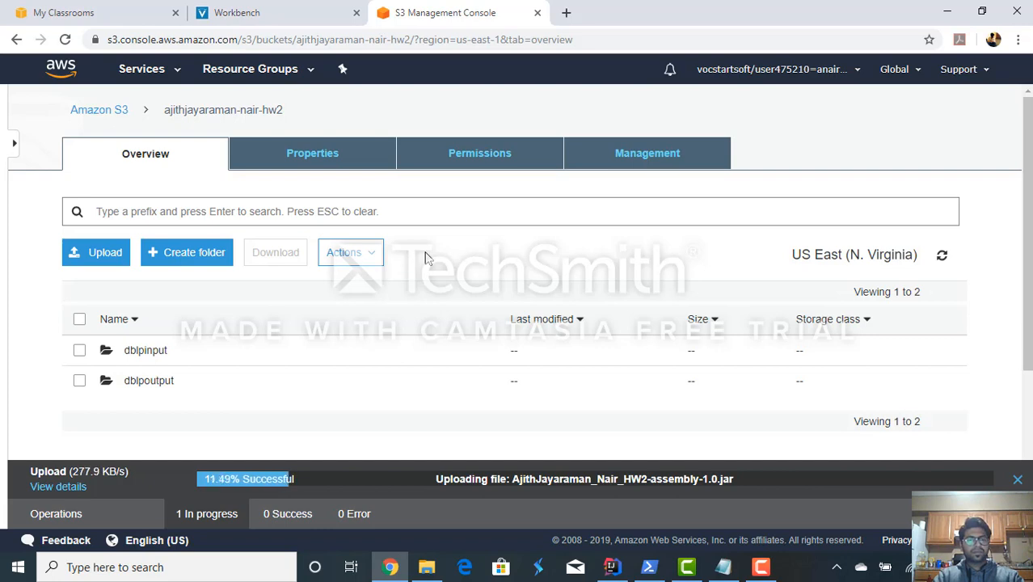
scroll(431, 232, "down", 1)
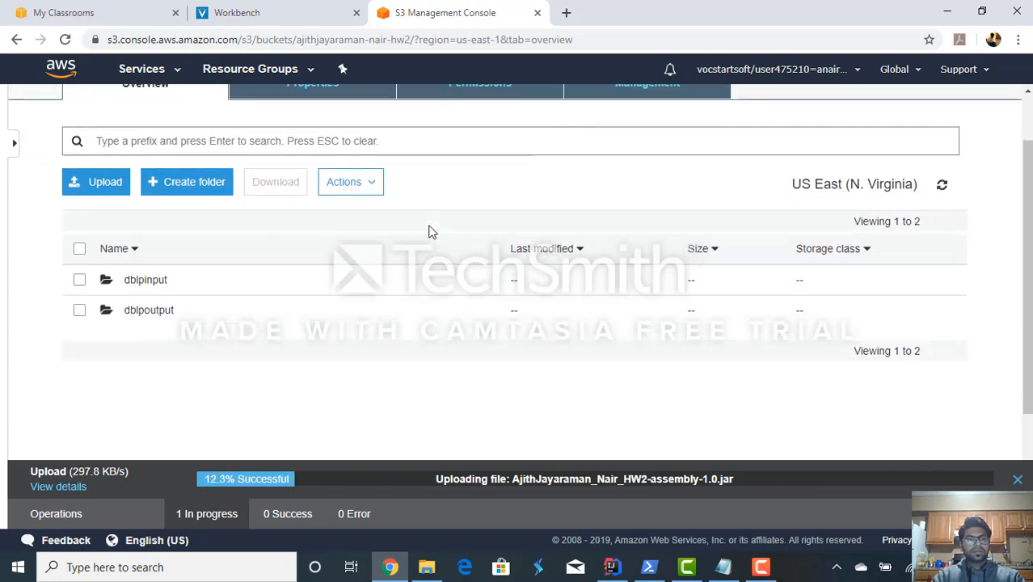
scroll(431, 232, "up", 1)
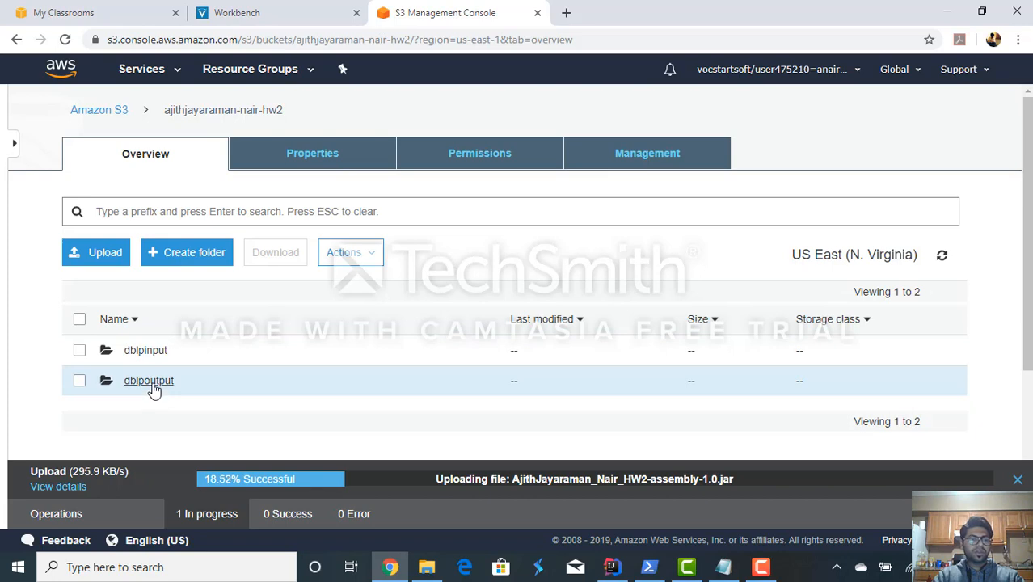
- Look at the subfolders in the dblpoutput folder and return to the hw2 bucket
left_click(152, 385)
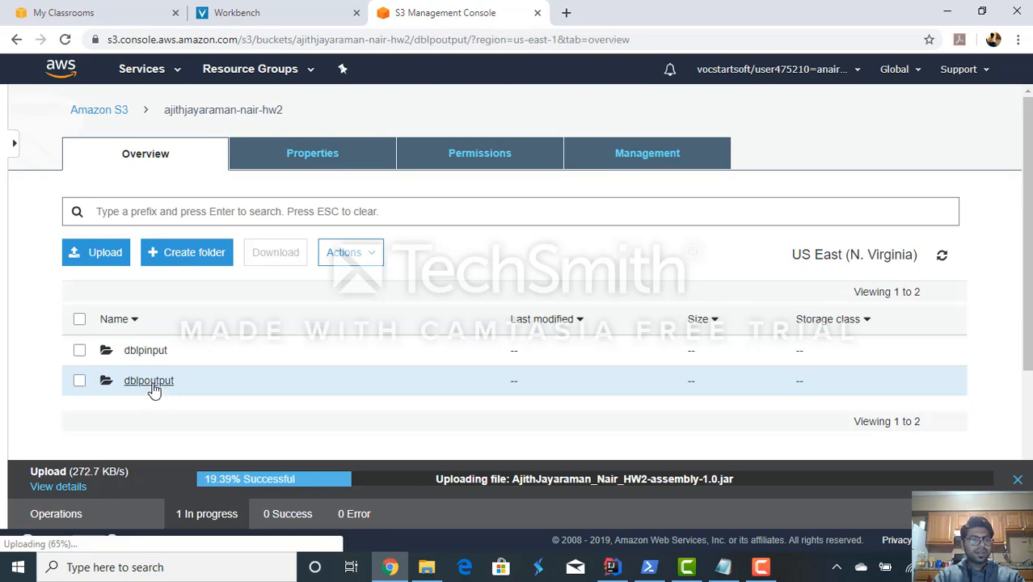
scroll(184, 362, "down", 1)
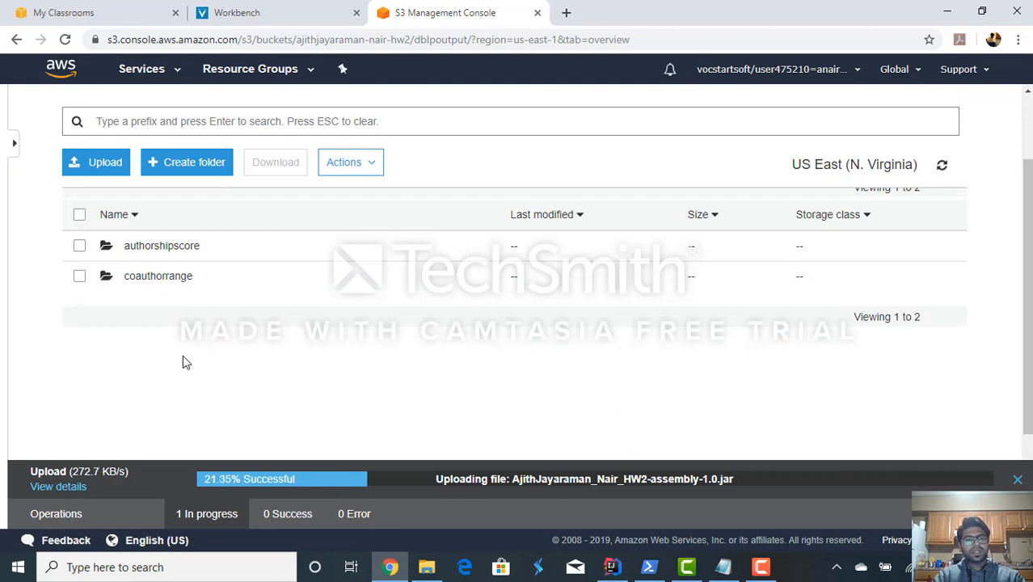
scroll(182, 361, "up", 1)
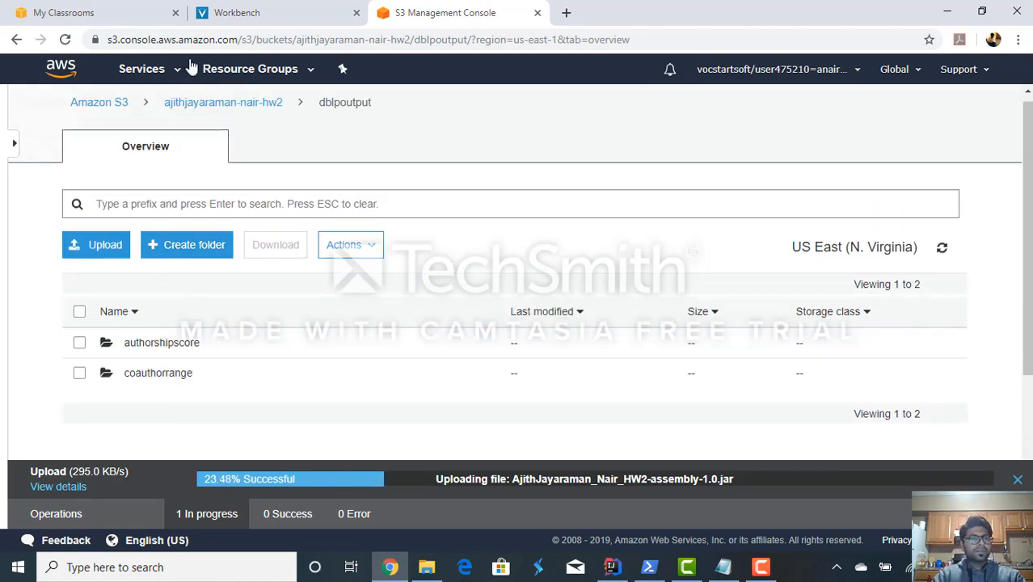
left_click(212, 110)
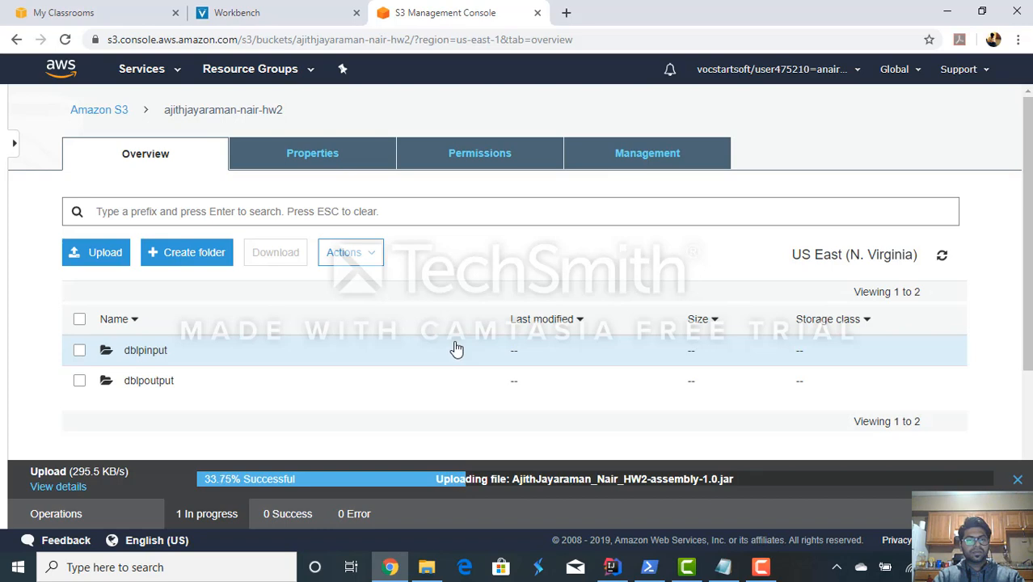
scroll(455, 347, "down", 3)
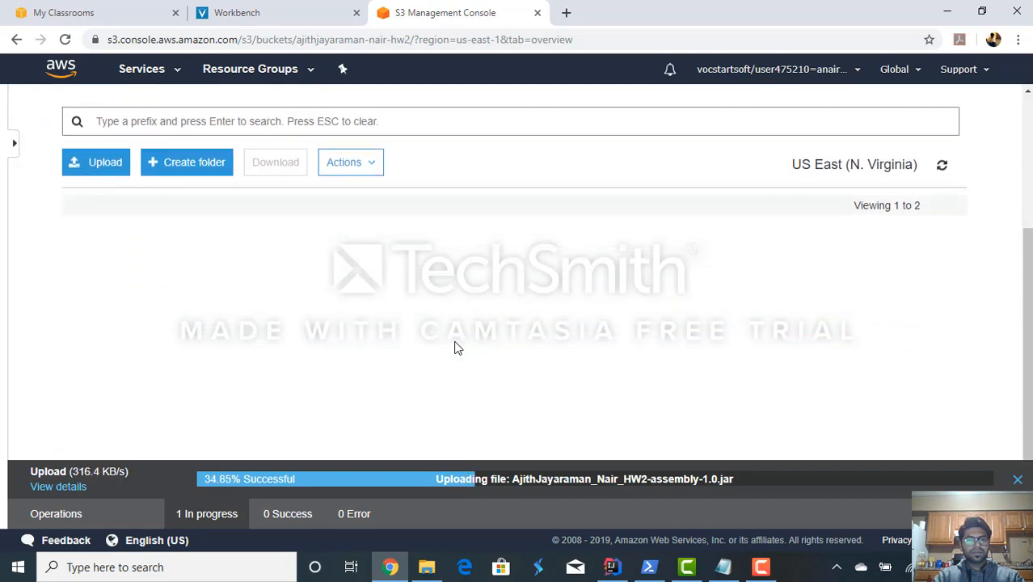
scroll(455, 347, "up", 3)
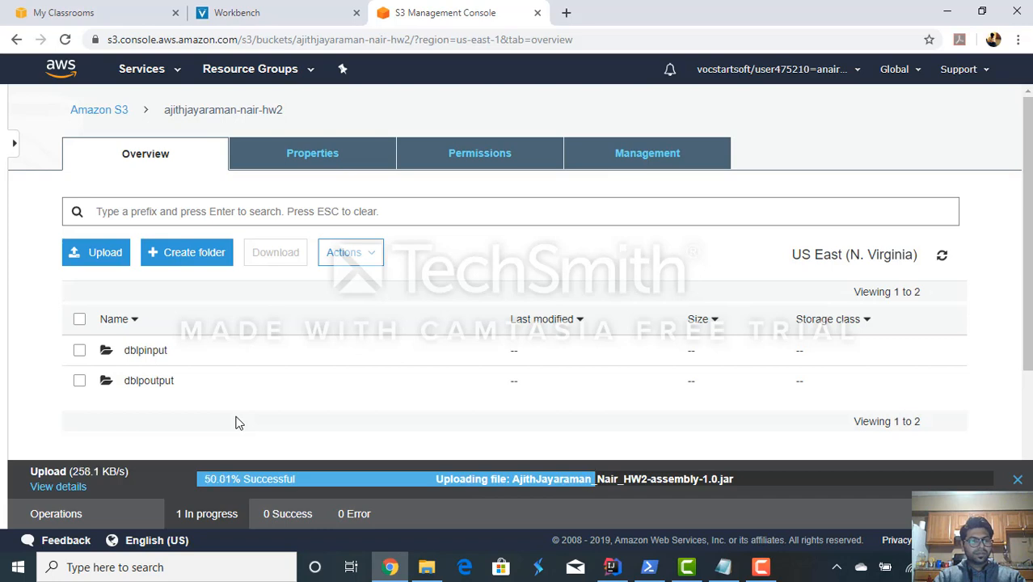
scroll(239, 422, "down", 1)
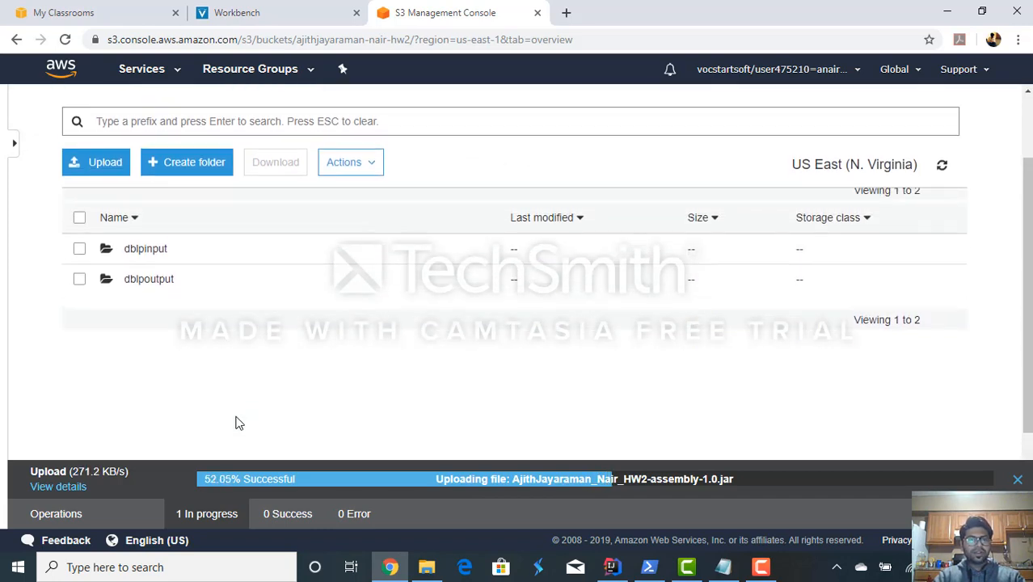
scroll(236, 422, "up", 1)
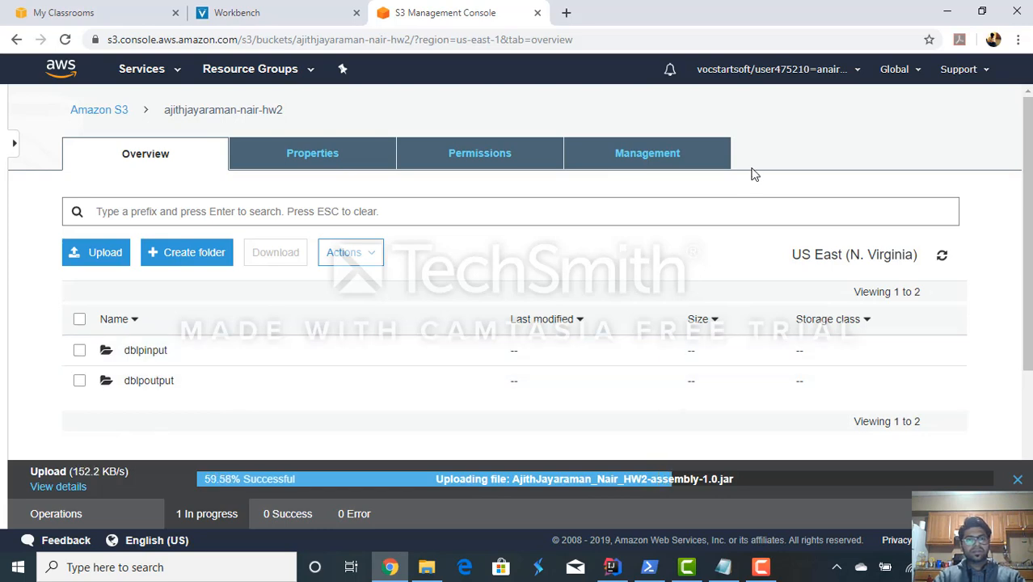
left_click(761, 567)
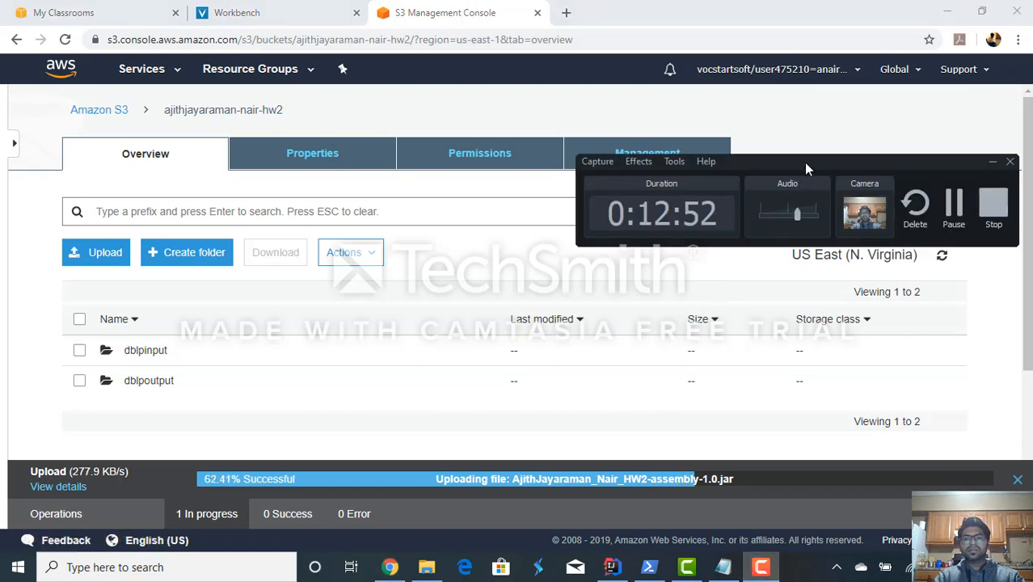
left_click_drag(804, 171, 812, 351)
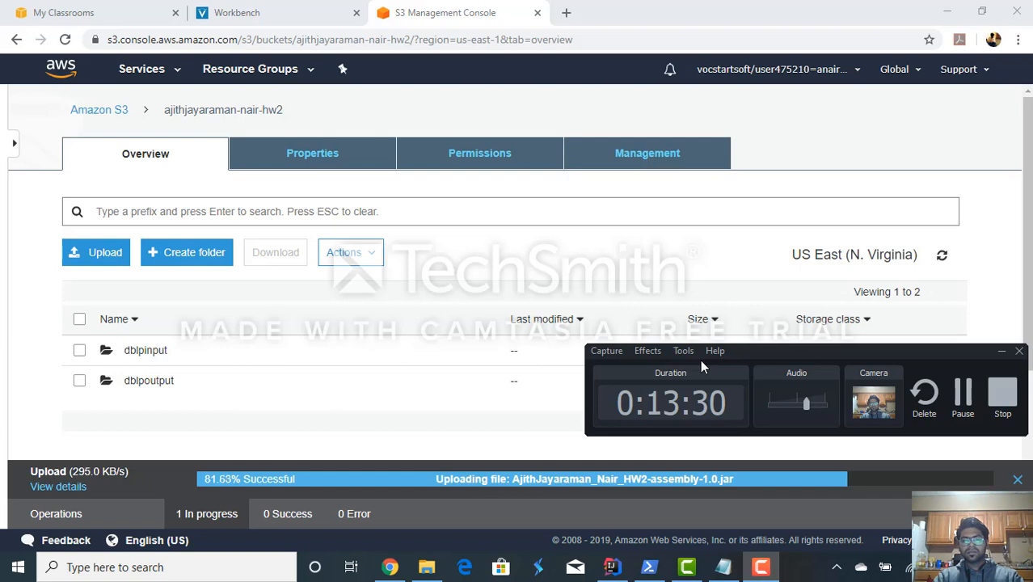
left_click(638, 350)
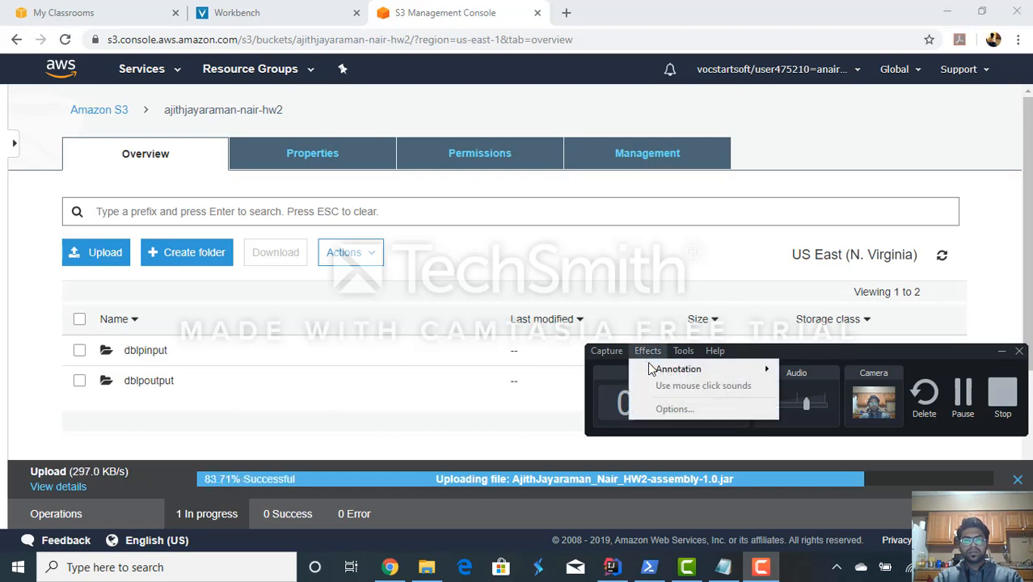
mouse_move(653, 369)
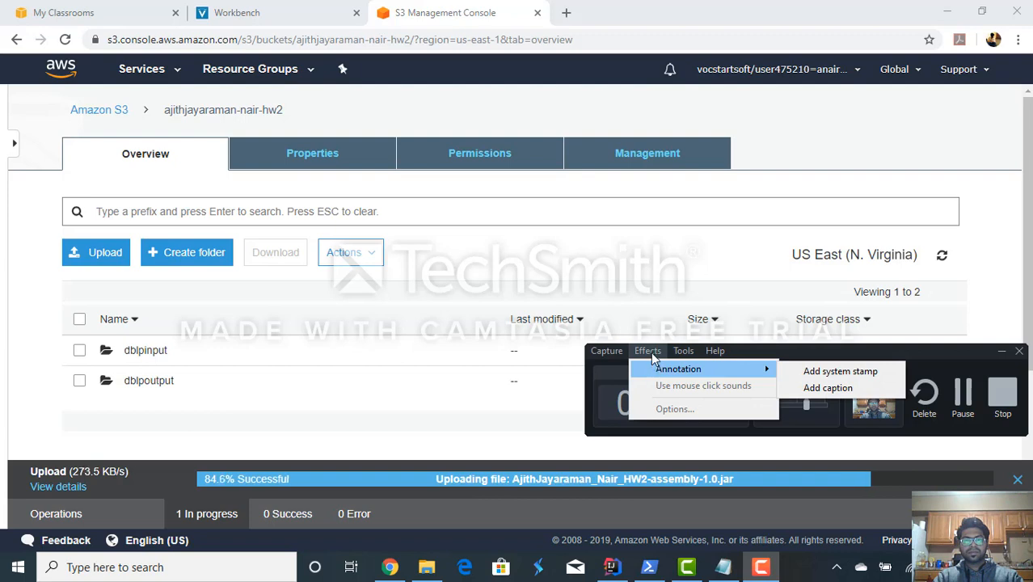
left_click(653, 351)
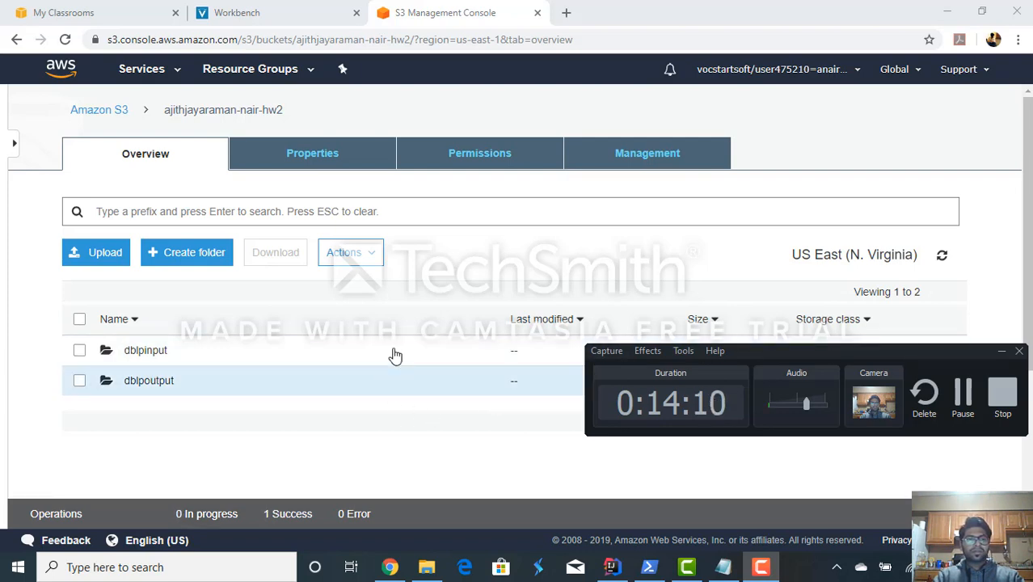
- Reload the hw2 bucket's contents to check for the uploaded jar
scroll(395, 354, "down", 2)
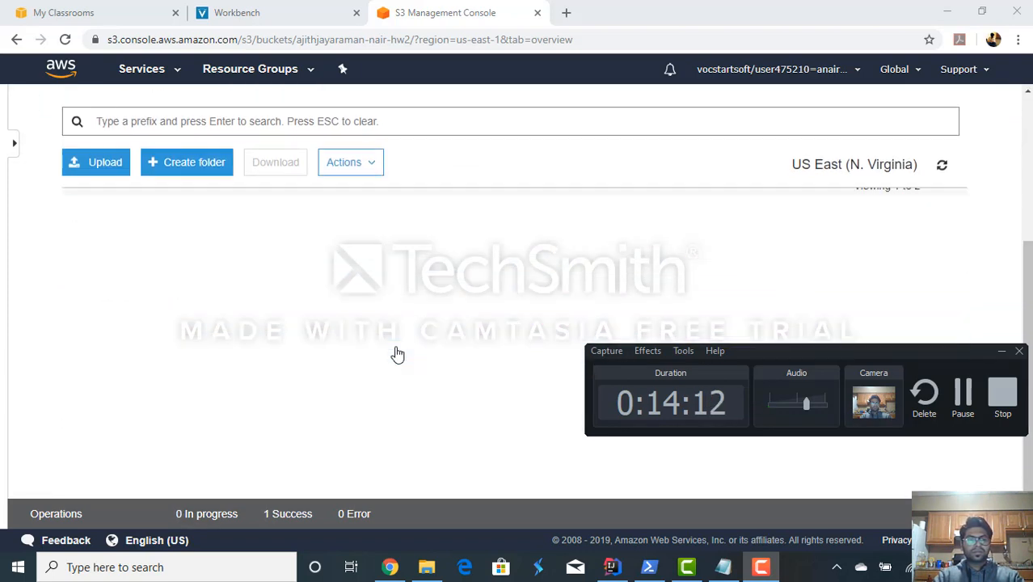
scroll(396, 354, "up", 2)
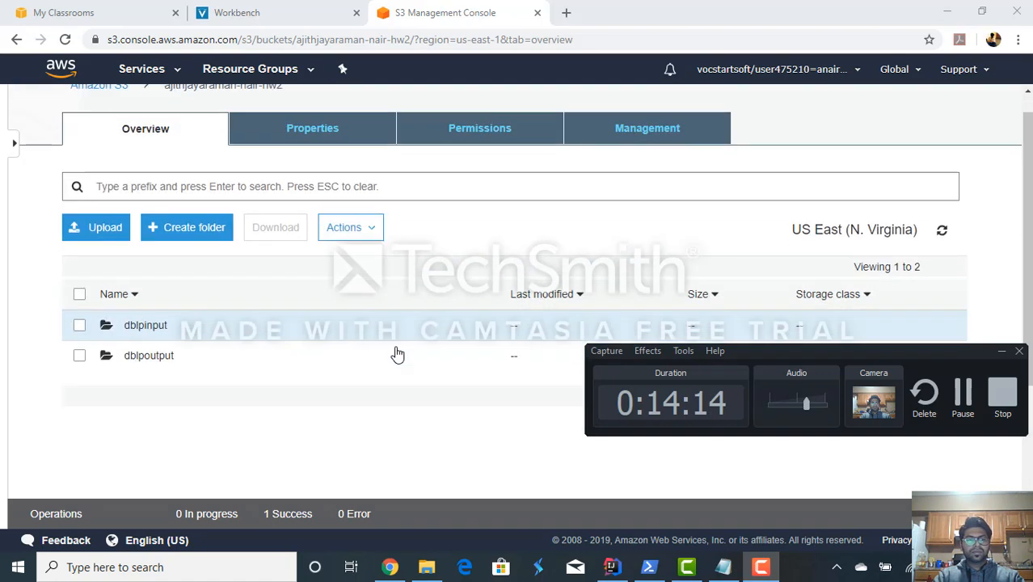
scroll(396, 354, "down", 1)
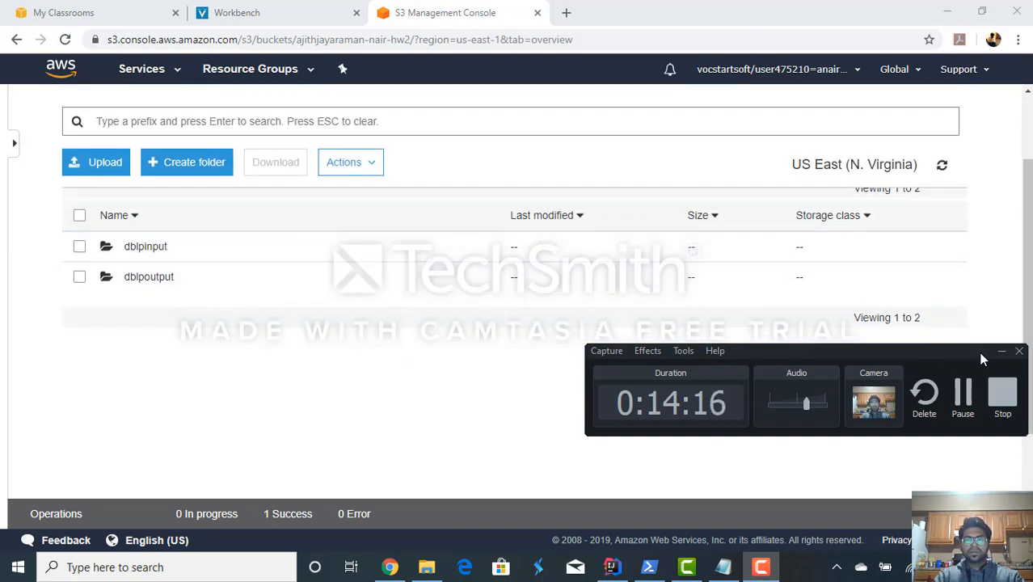
left_click(1000, 352)
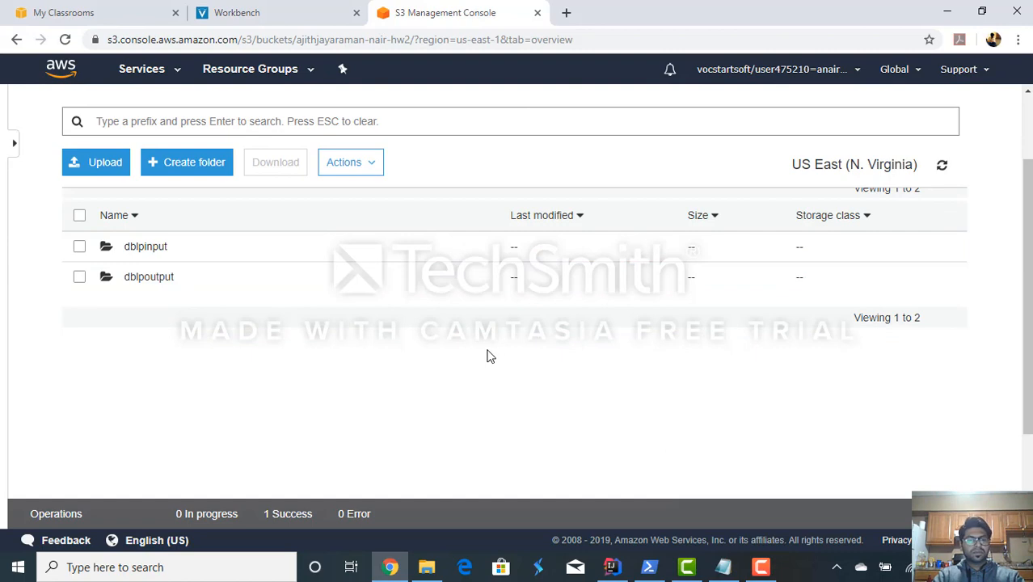
scroll(488, 356, "up", 1)
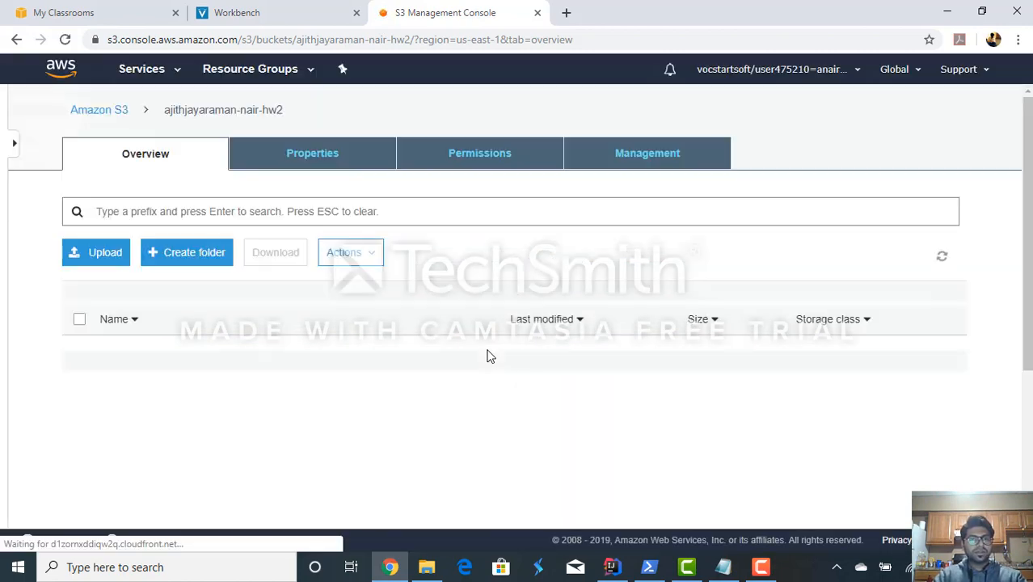
- Go to the EMR service and start creating a new cluster with the advanced options
scroll(488, 356, "down", 1)
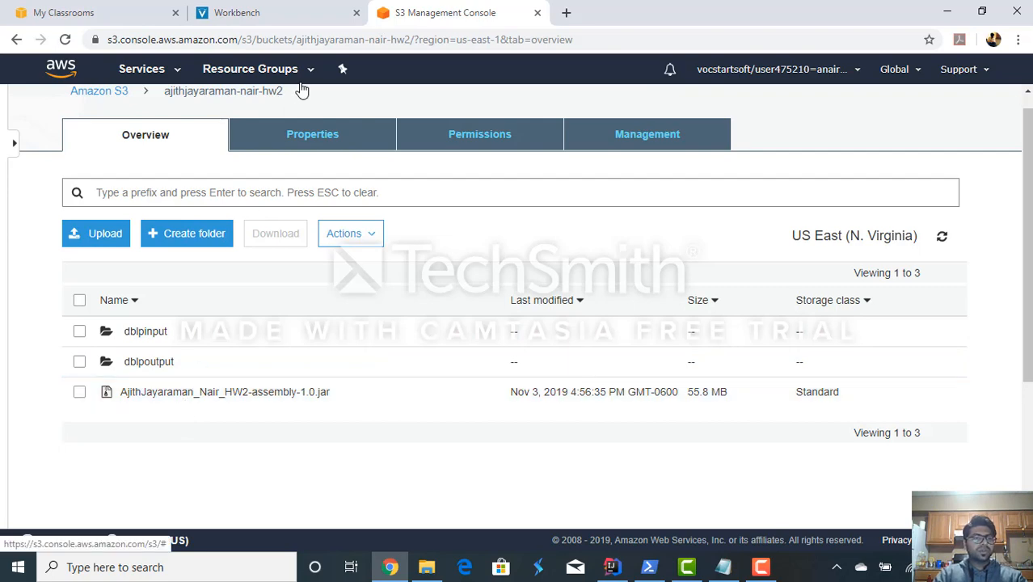
left_click(140, 69)
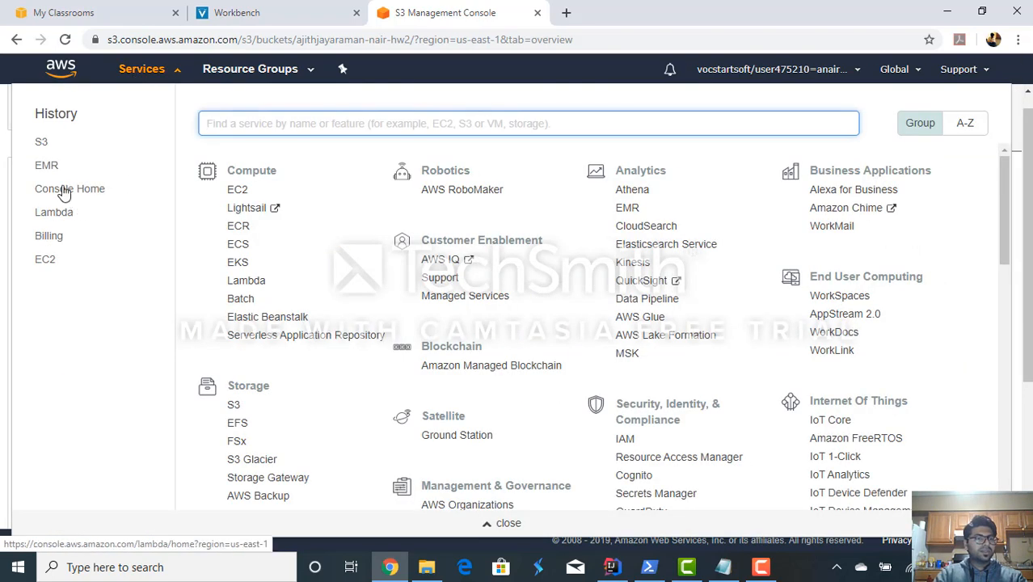
left_click(47, 168)
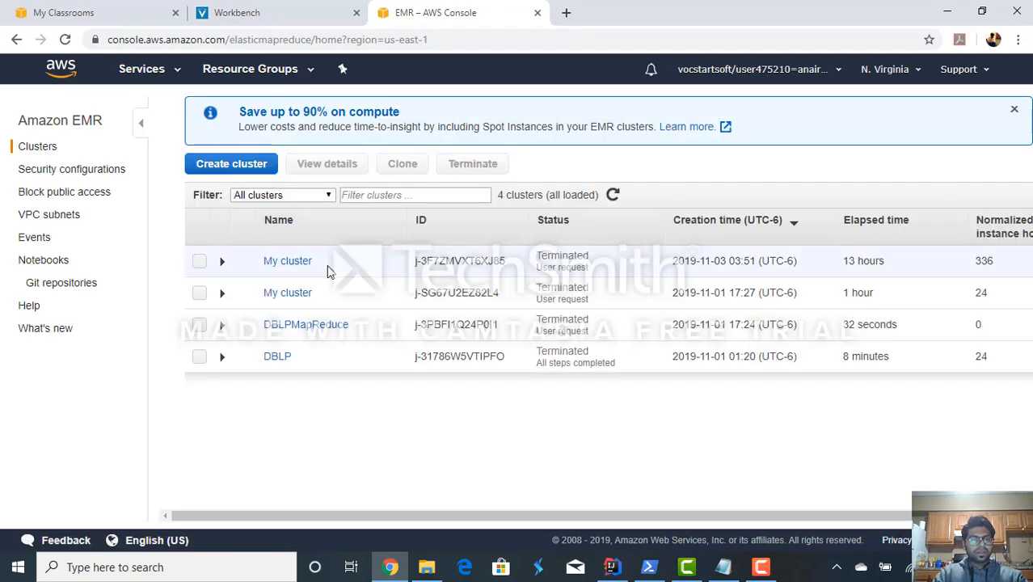
left_click(225, 168)
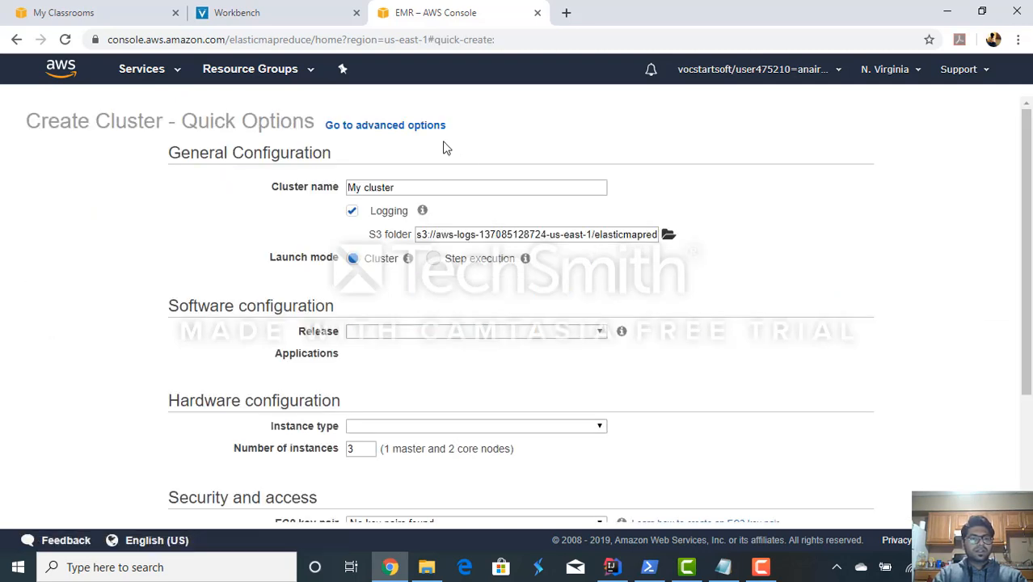
left_click(410, 128)
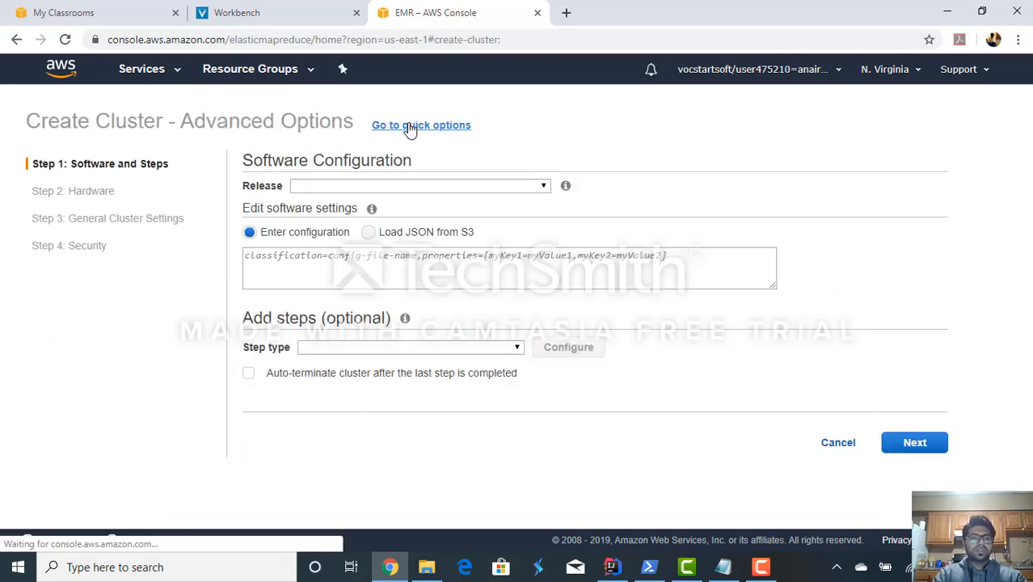
- Keep release emr-5.27.0 and deselect Hive, Hue and Pig, leaving only Hadoop 2.8.5 selected
left_click(369, 188)
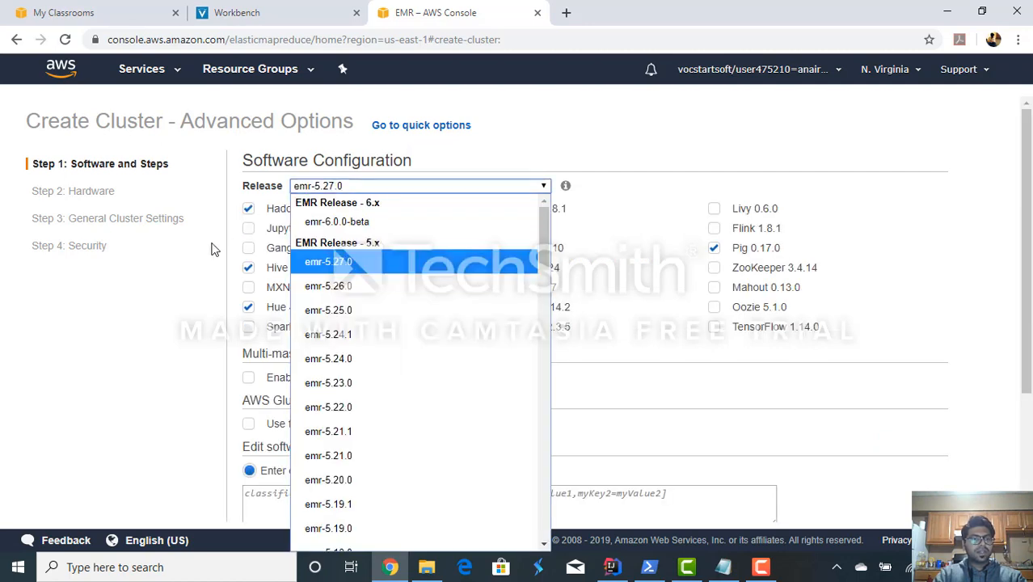
left_click(215, 249)
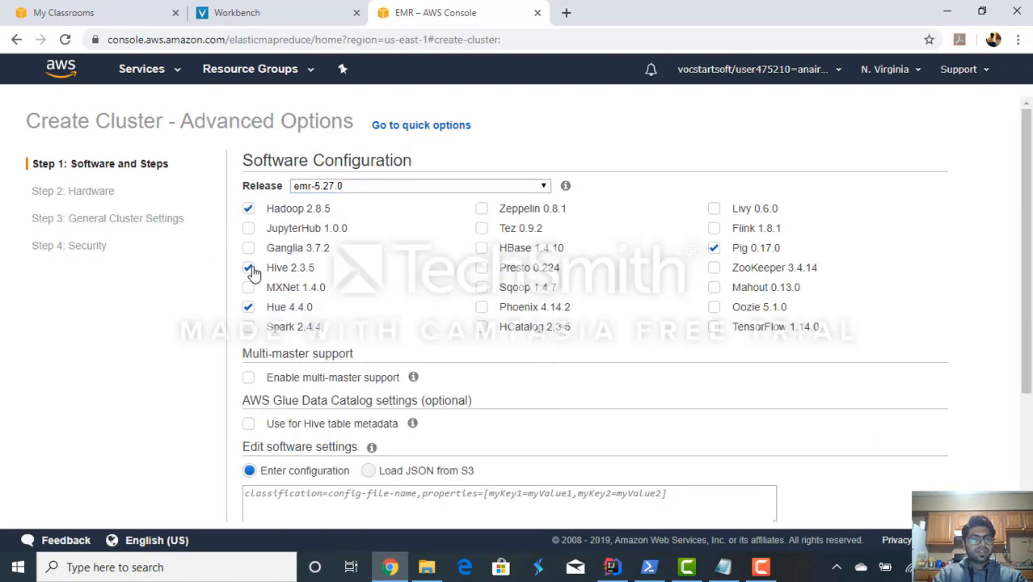
left_click(249, 268)
left_click(248, 309)
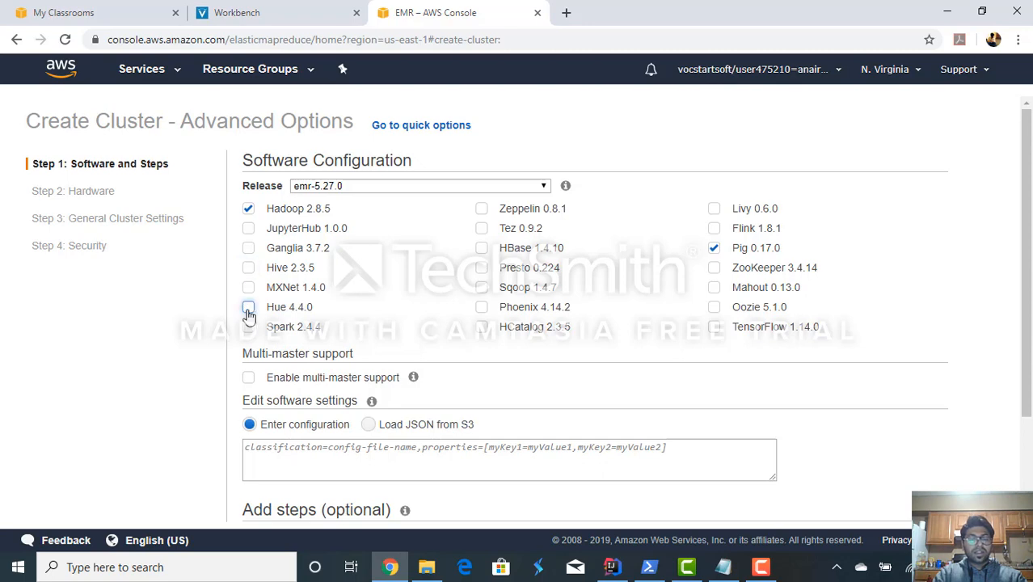
left_click(713, 248)
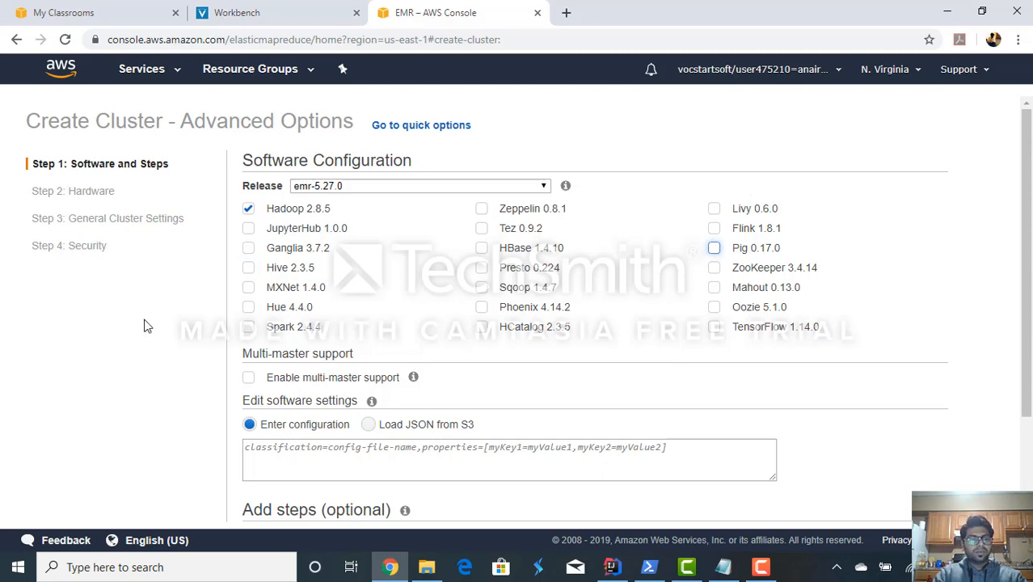
- Choose Custom JAR as the cluster's step type and open its configuration
scroll(144, 323, "down", 1)
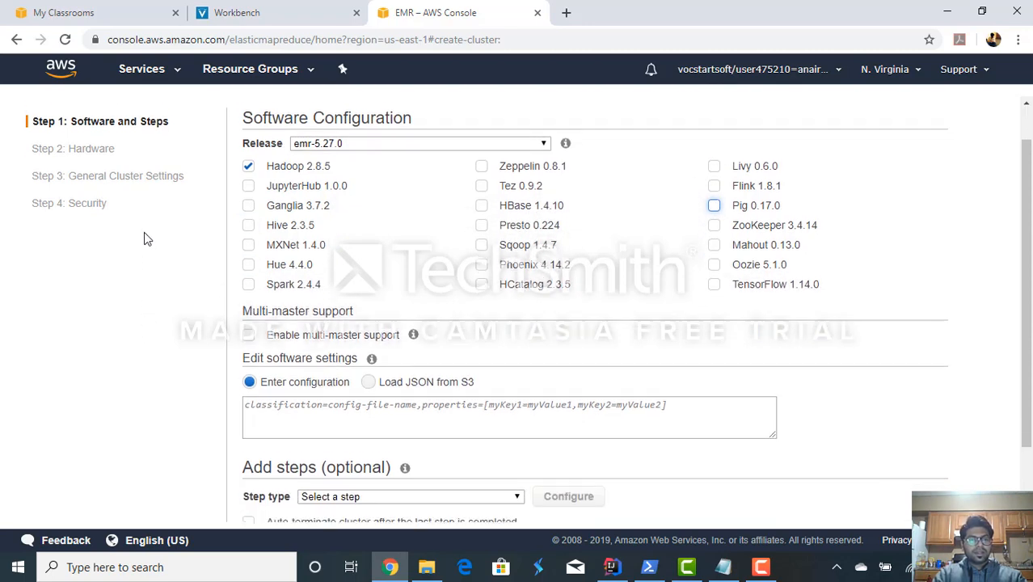
scroll(144, 234, "down", 1)
left_click(343, 467)
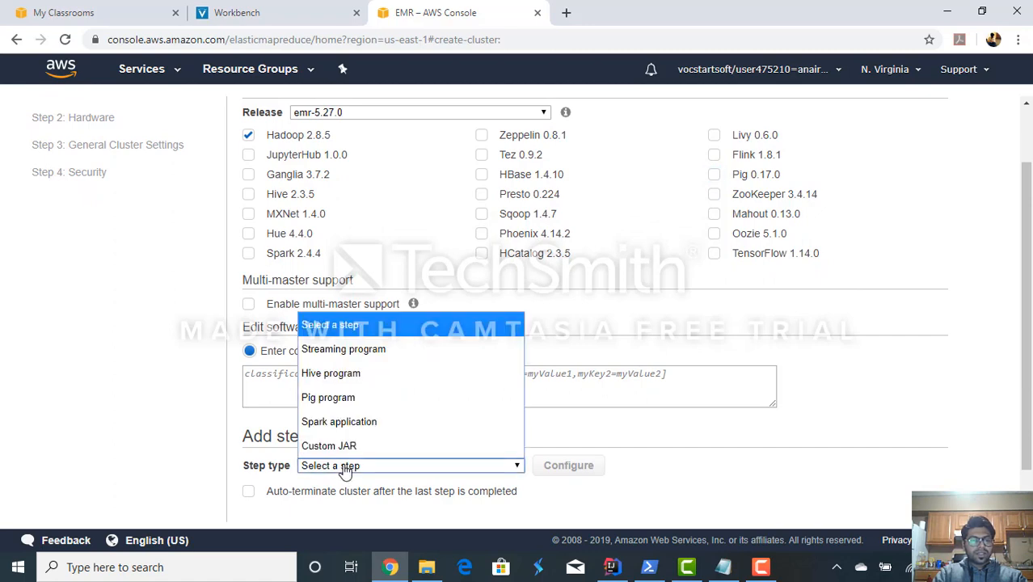
left_click(346, 447)
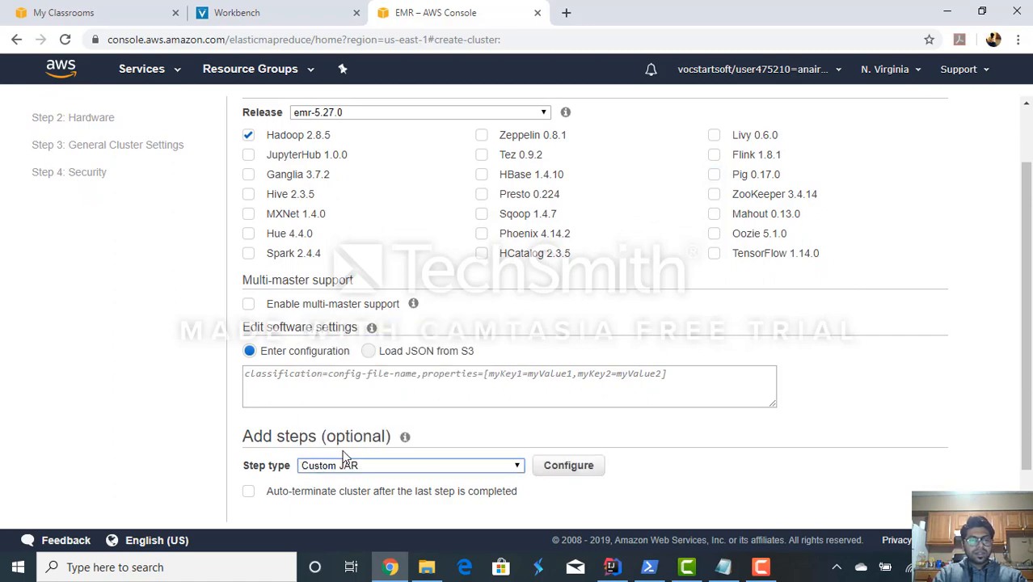
left_click(568, 466)
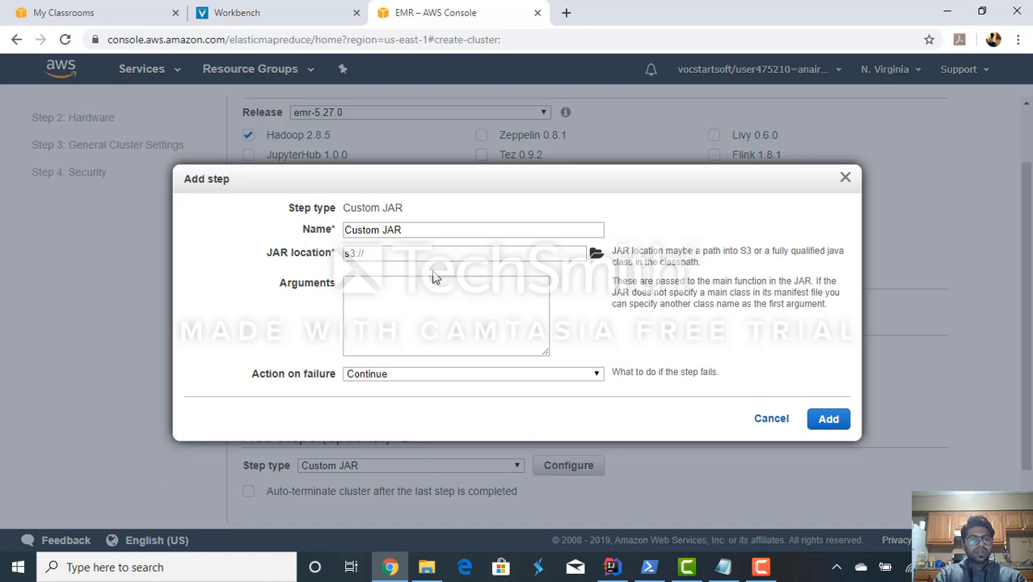
- Set the step's JAR location to the HW2 assembly-1.0 jar in the hw2 S3 bucket
left_click(597, 255)
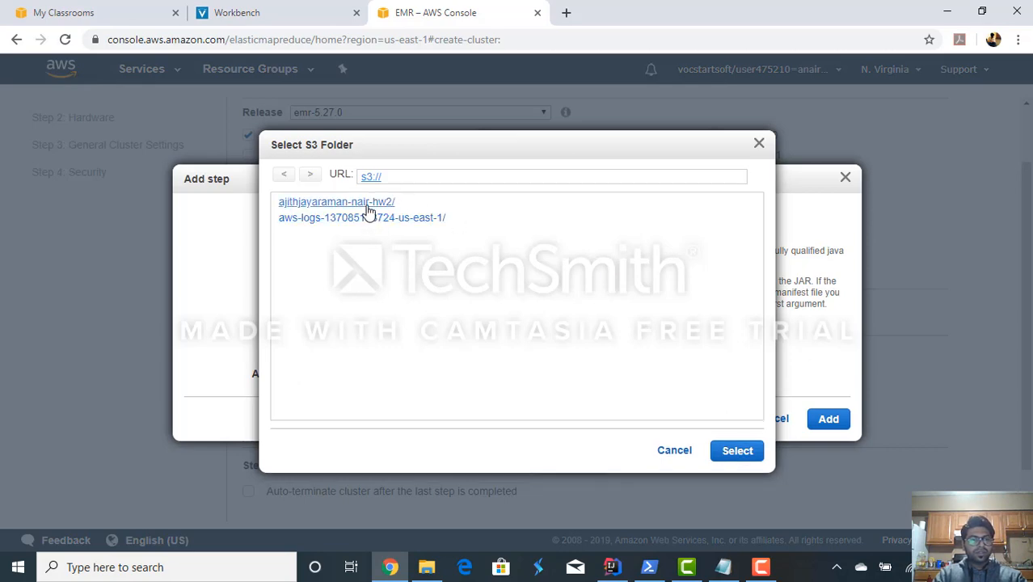
left_click(368, 203)
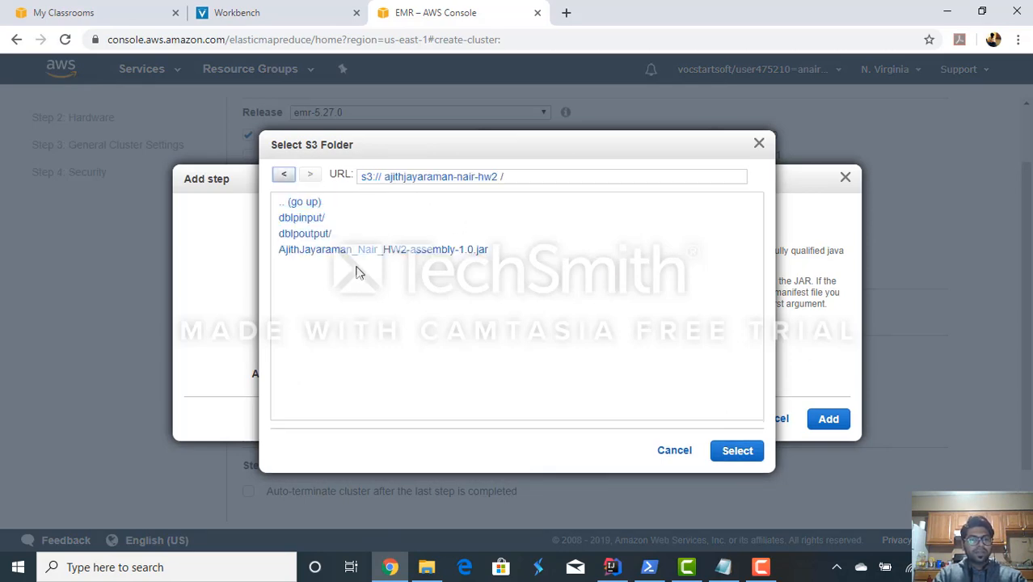
left_click(361, 251)
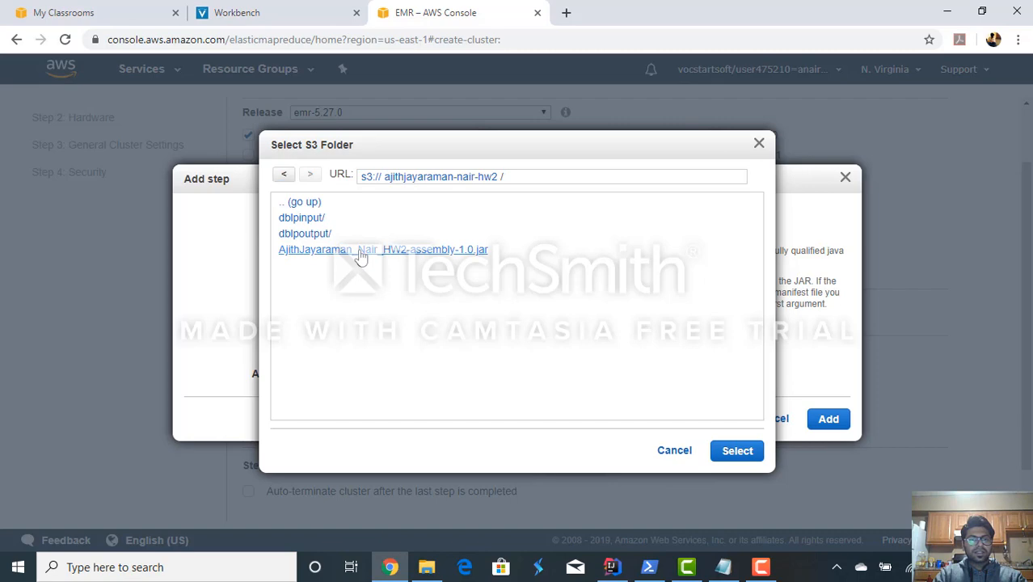
left_click(736, 451)
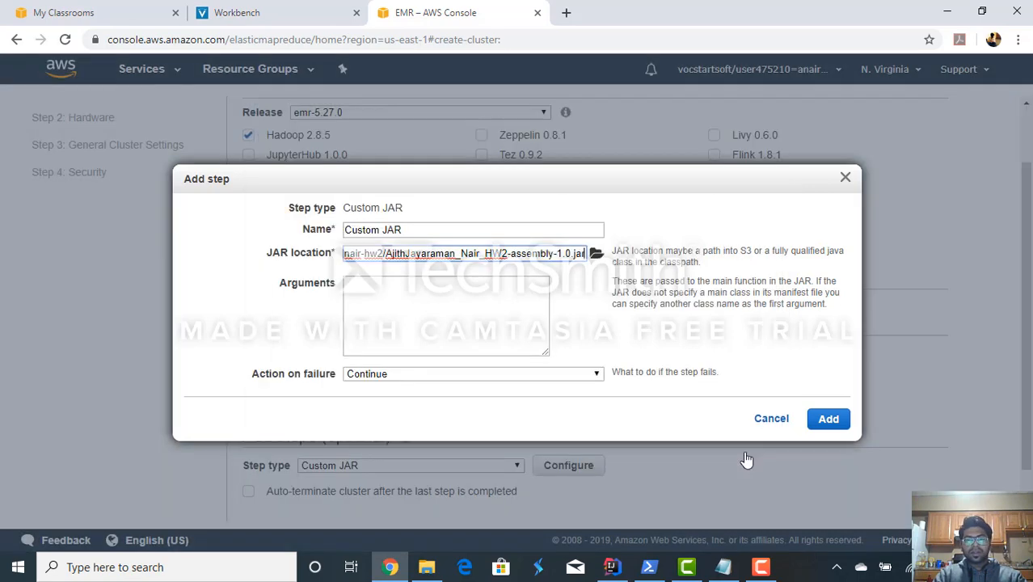
- Reuse the hw2 bucket path from the JAR location for the first argument, ending in dblpinput
left_click(428, 315)
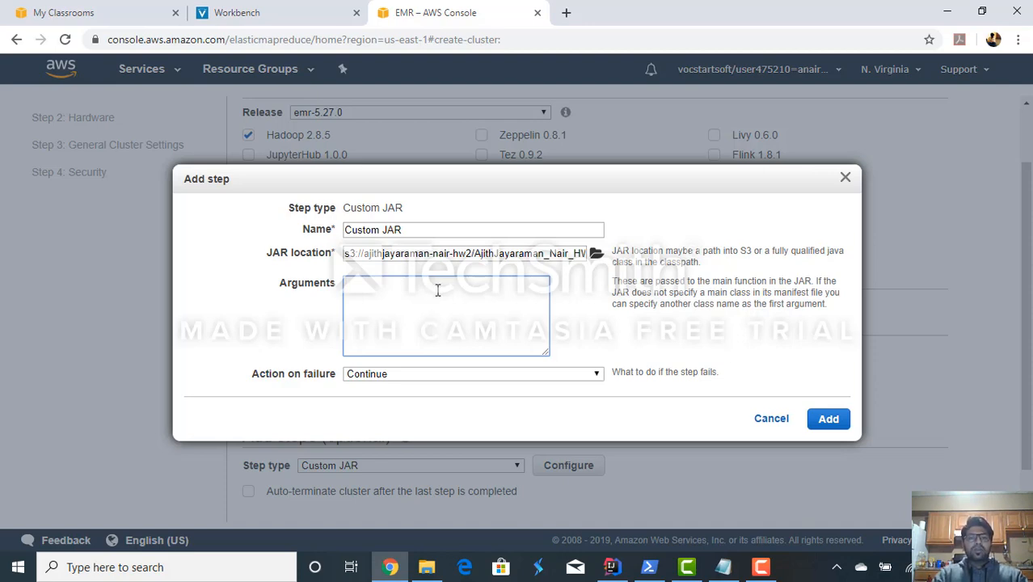
left_click(472, 252)
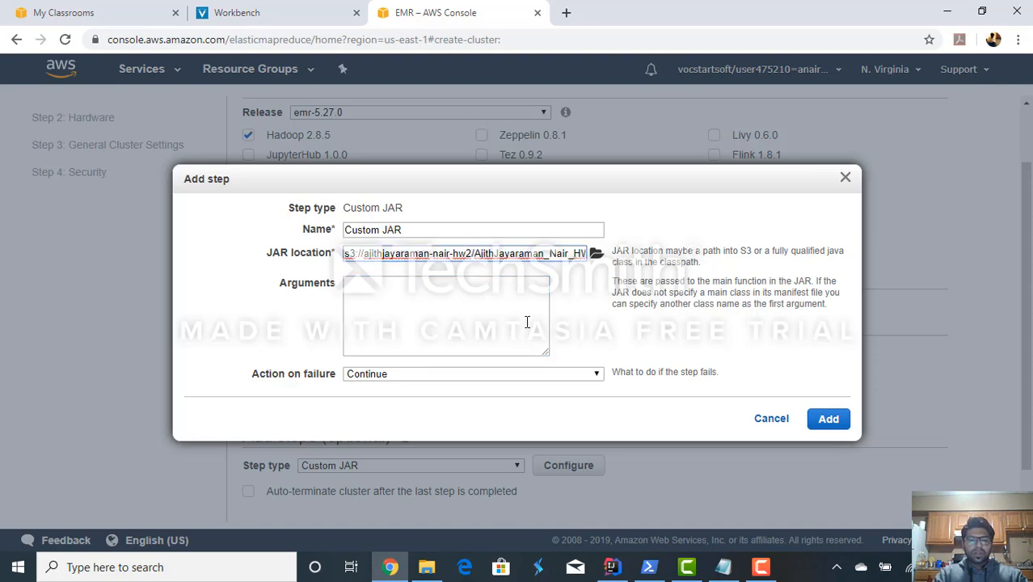
key("Left")
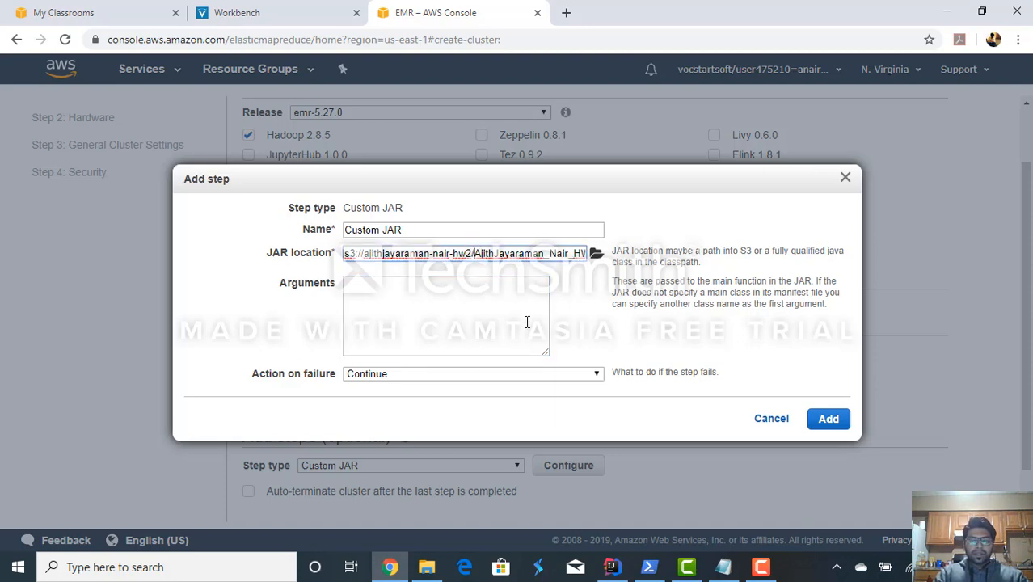
key("shift+Home")
key("ctrl+c")
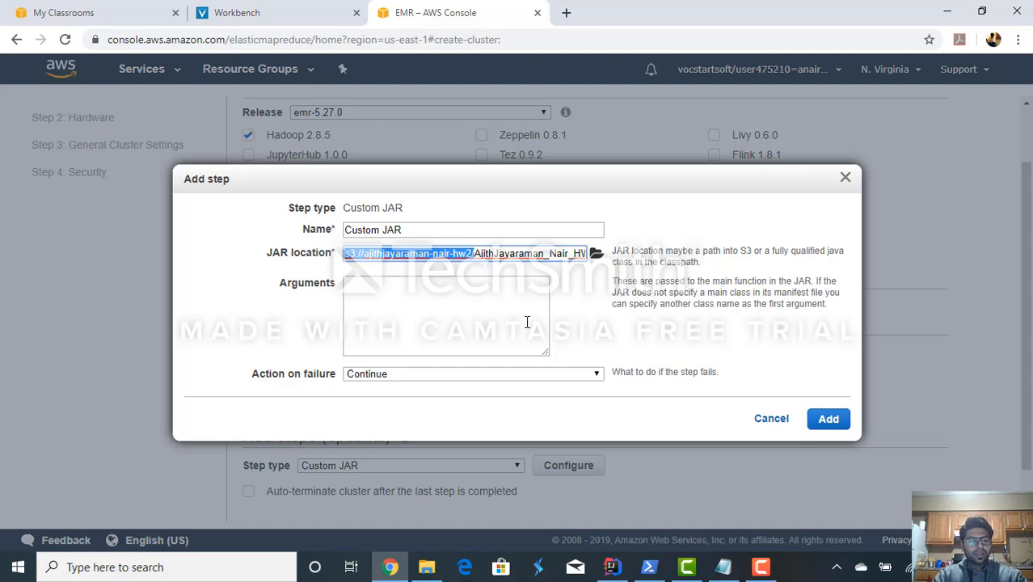
left_click(480, 305)
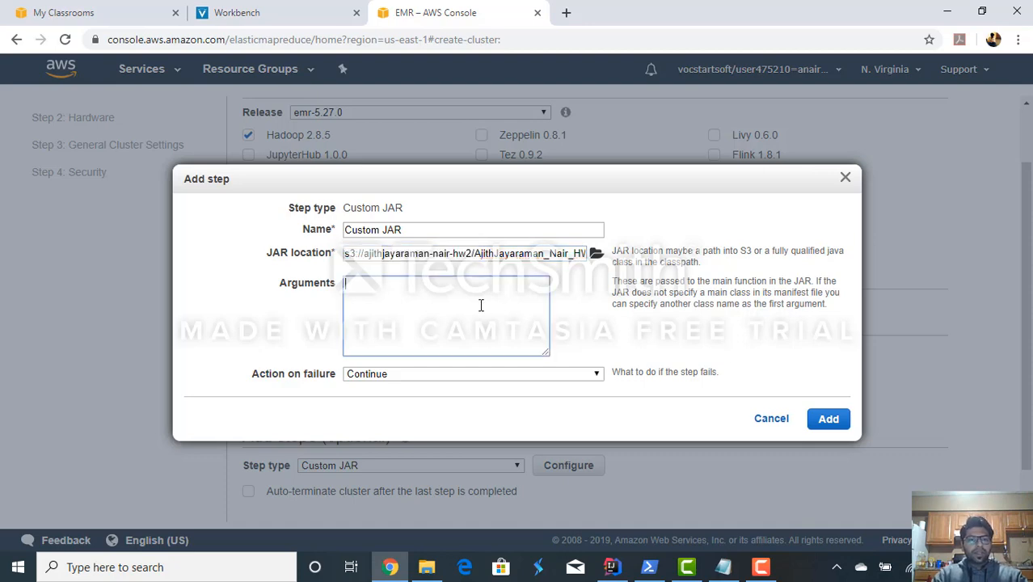
key("ctrl+v")
type("d")
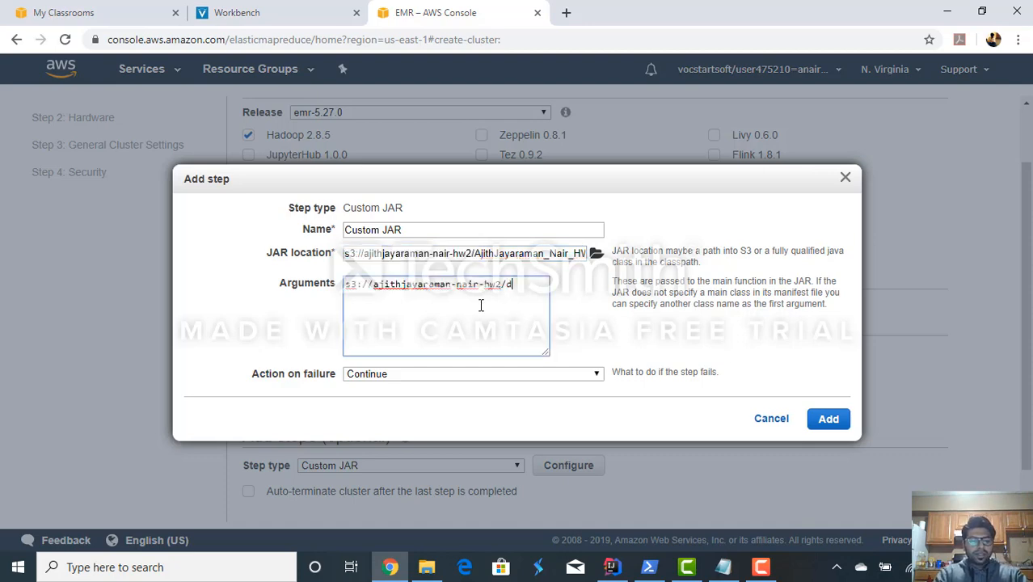
type("blpinput")
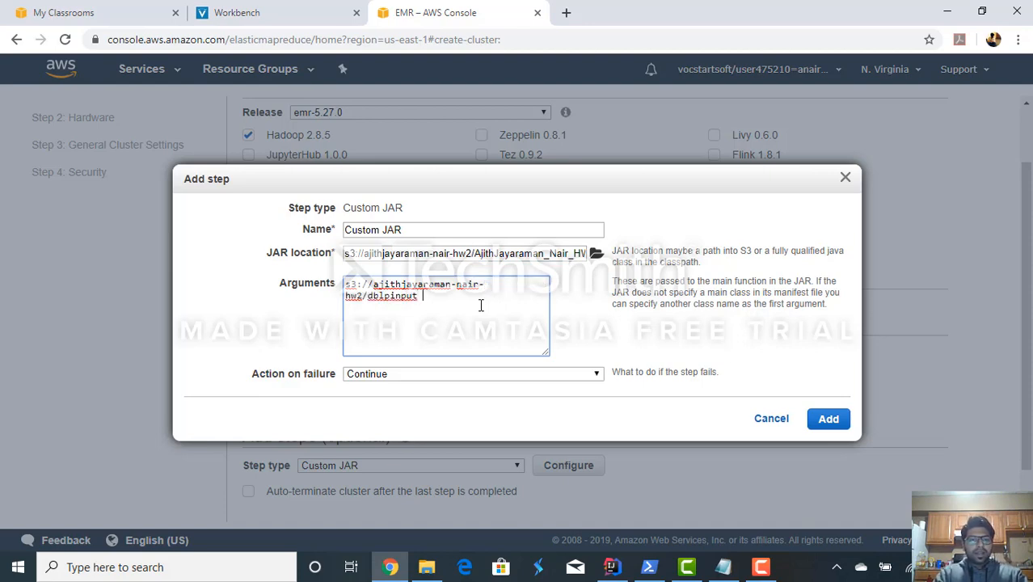
- Add the hw2 bucket path ending in mapreduceoutput as the second argument, separated by a space
key("ctrl+v")
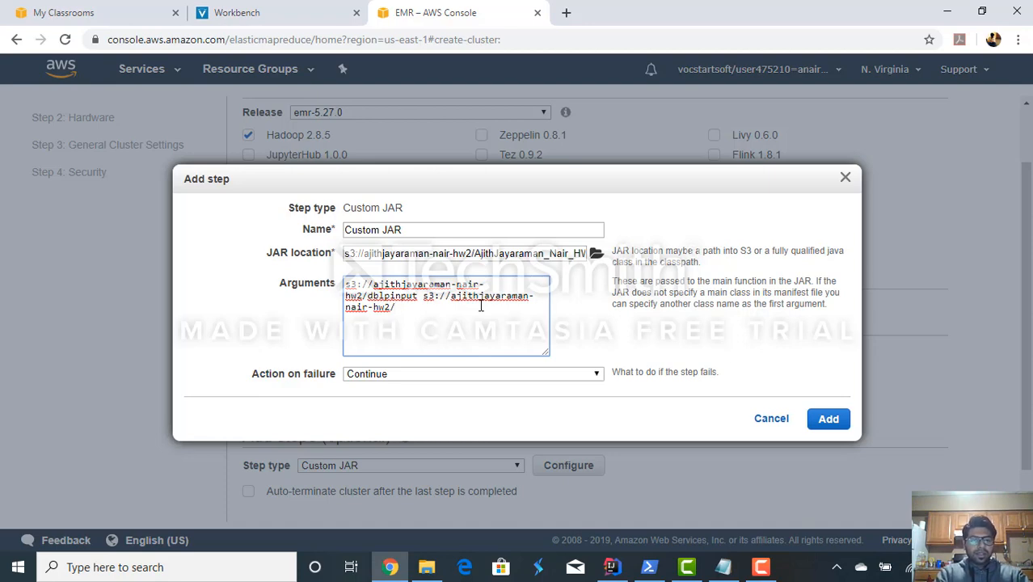
type("map")
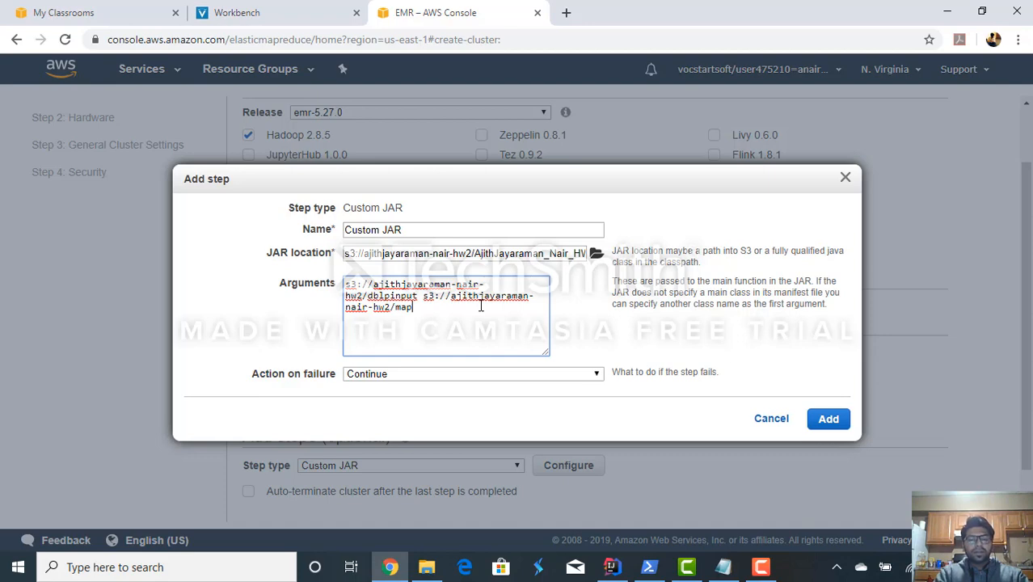
type("-hw2/map")
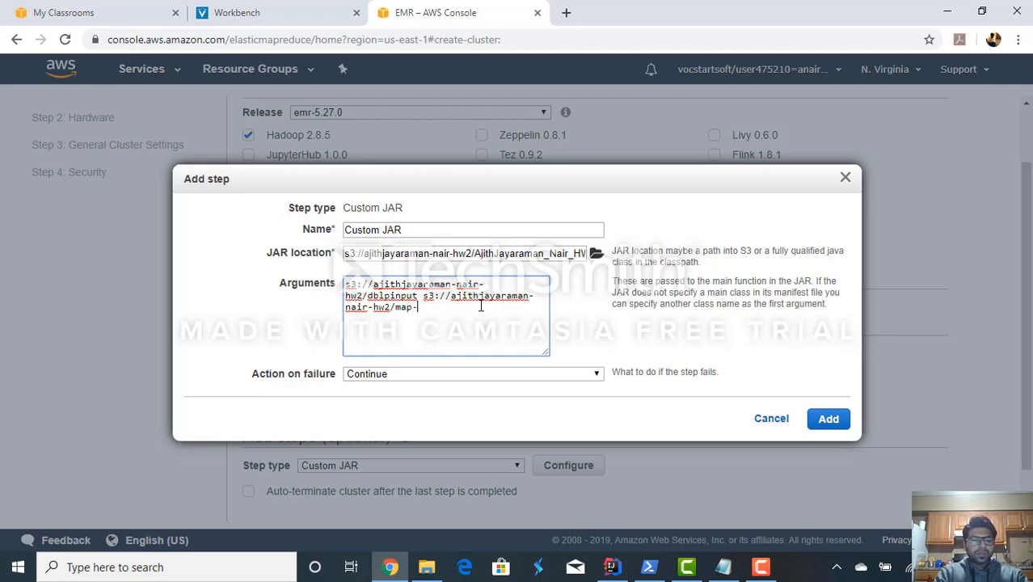
type("red")
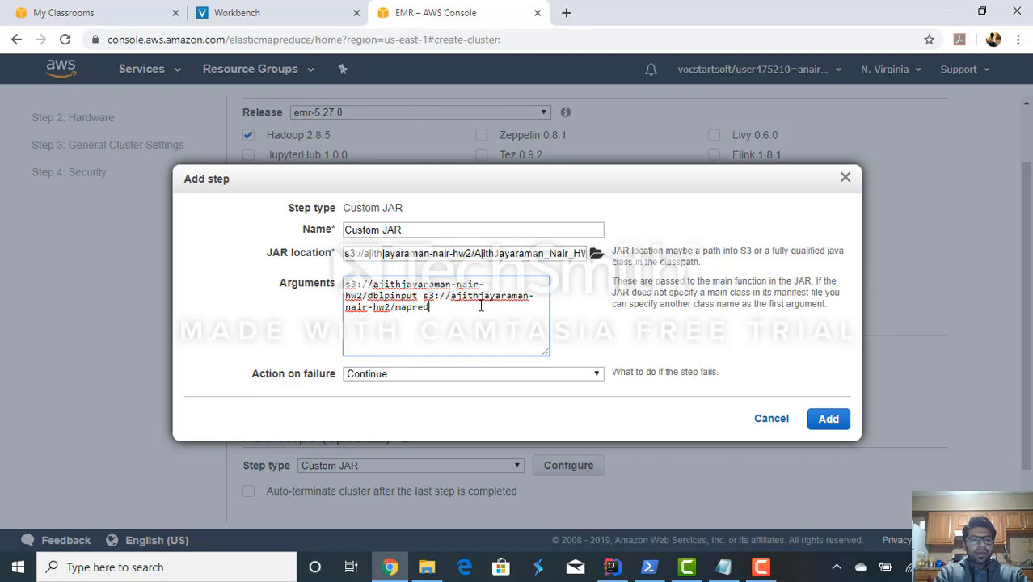
type("uceoutpuut")
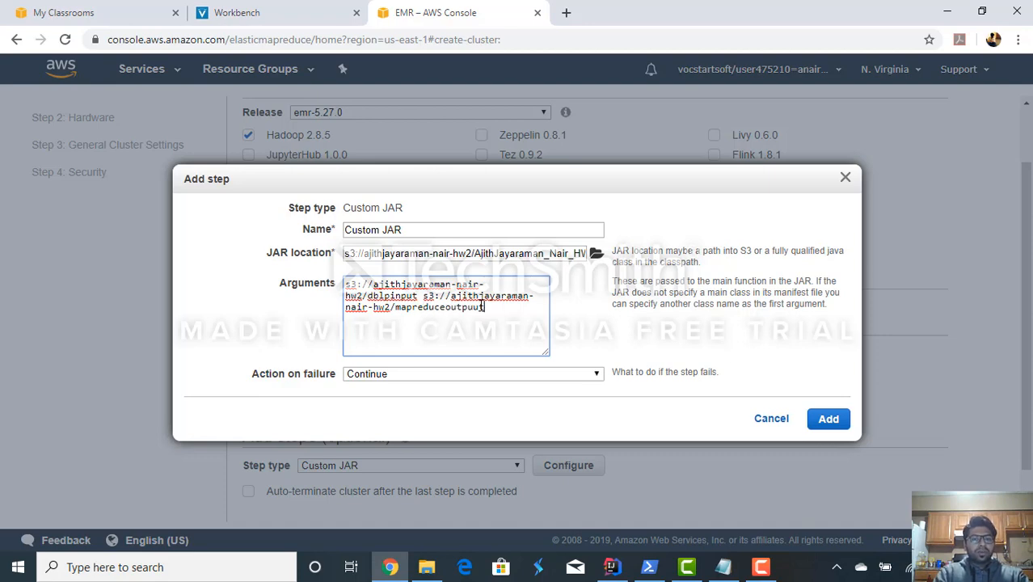
key("BackSpace")
key("BackSpace")
key("BackSpace")
key("BackSpace")
key("BackSpace")
key("BackSpace")
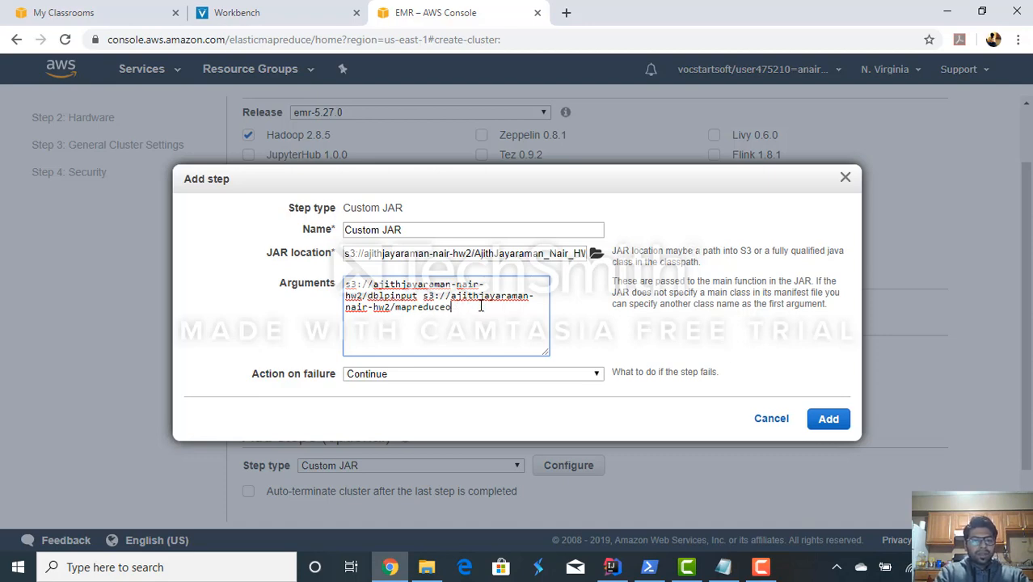
type("utput")
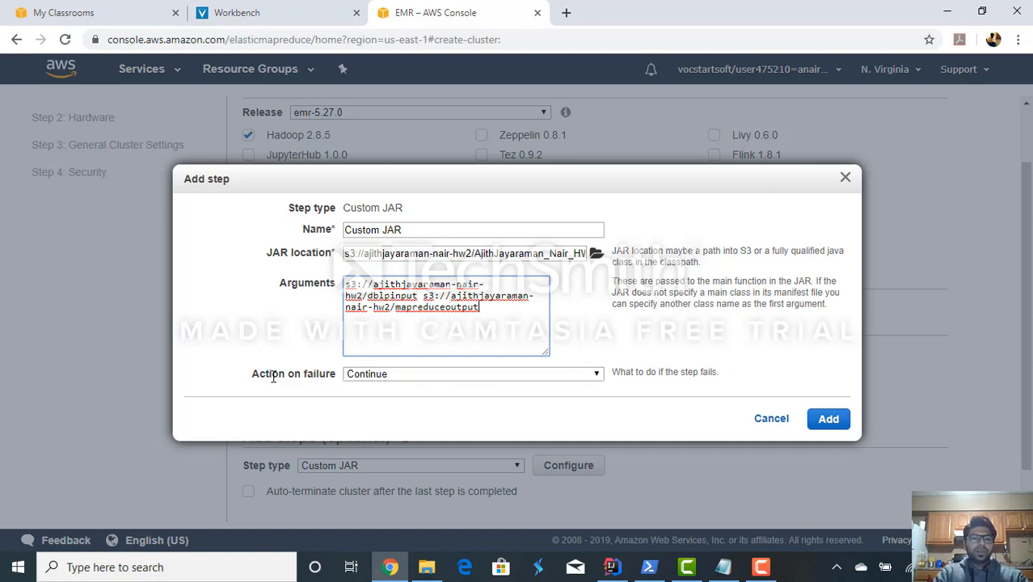
- Set the action on failure to Terminate cluster, add the Custom JAR step and continue to the hardware settings
left_click(390, 377)
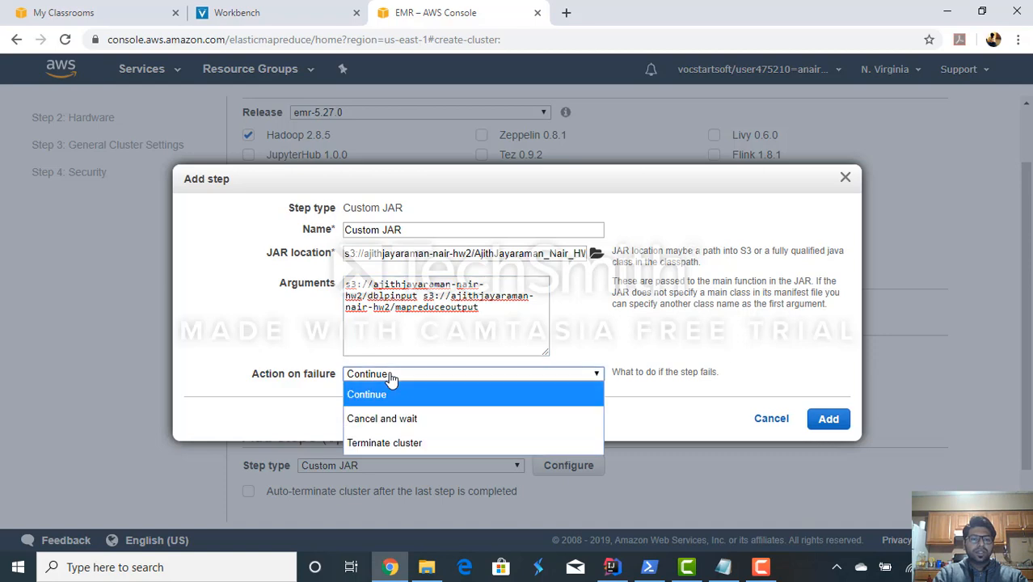
left_click(386, 442)
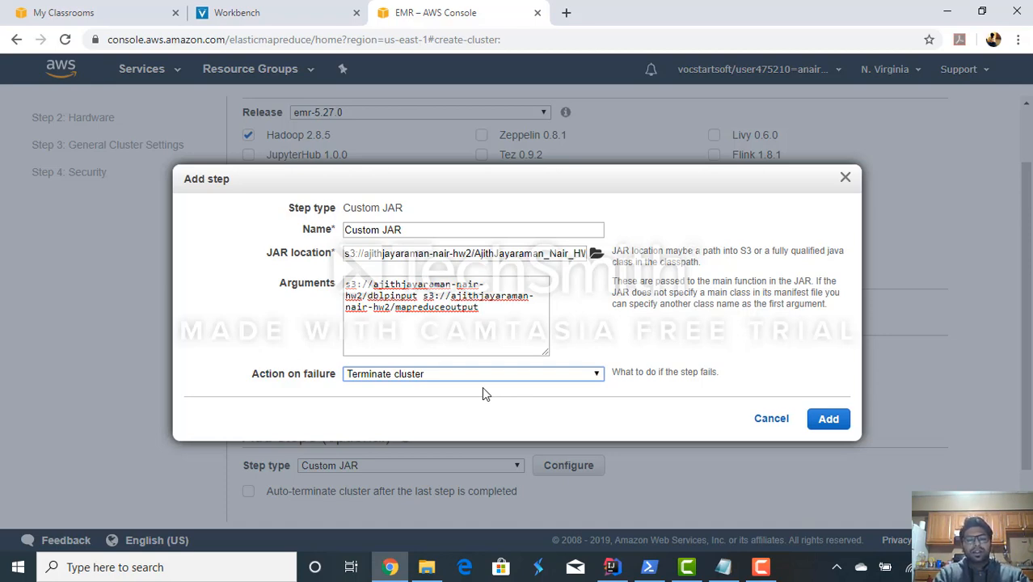
left_click(833, 422)
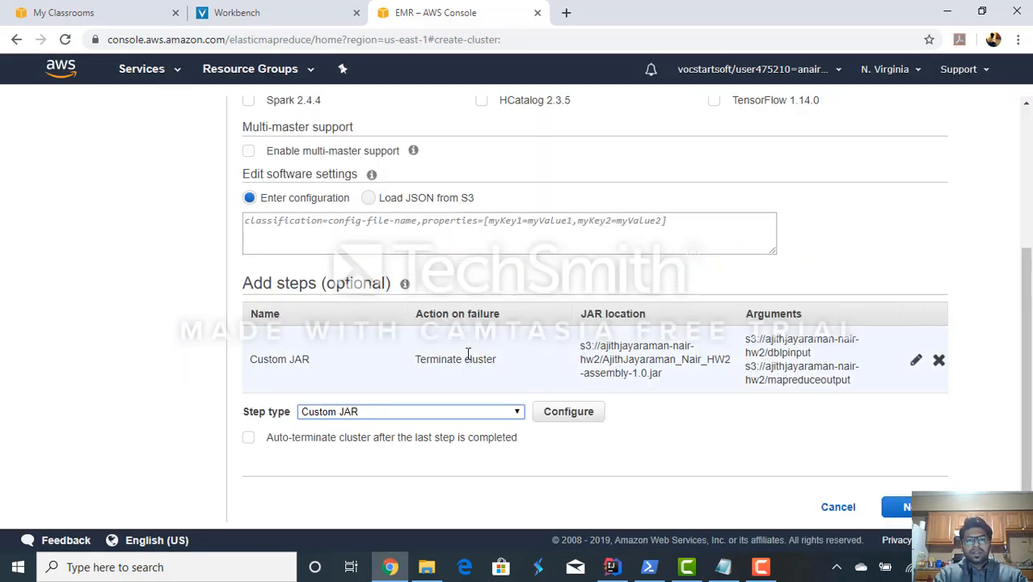
left_click(907, 507)
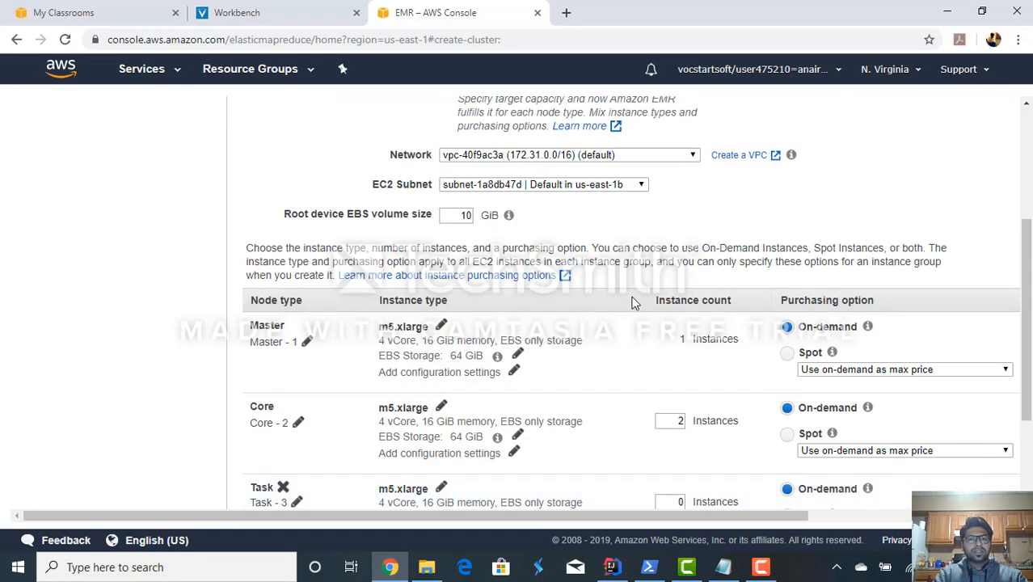
- Review the hardware configuration, keep its default settings and continue to the general cluster settings
scroll(635, 301, "up", 2)
scroll(635, 301, "up", 2)
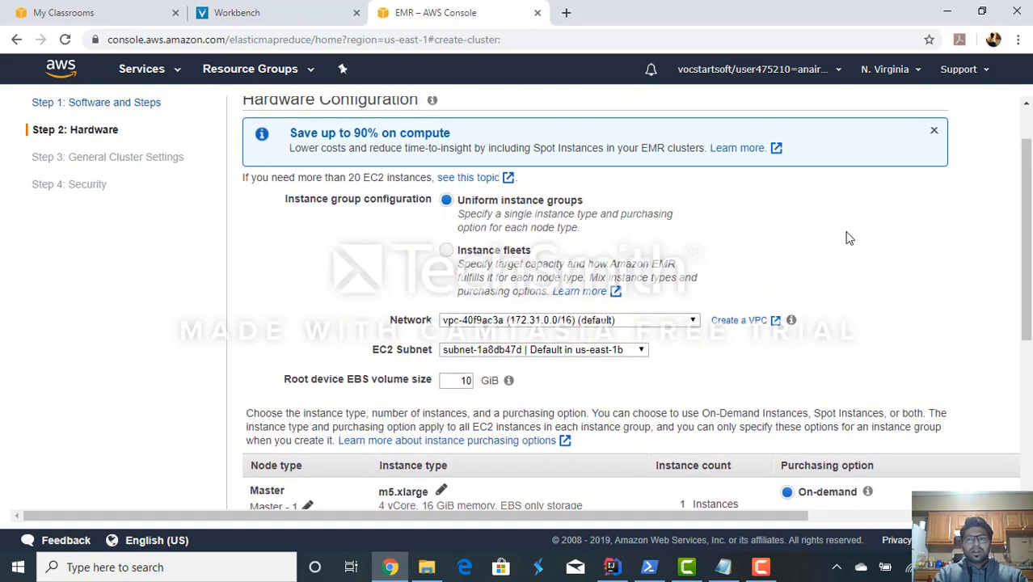
scroll(848, 237, "up", 1)
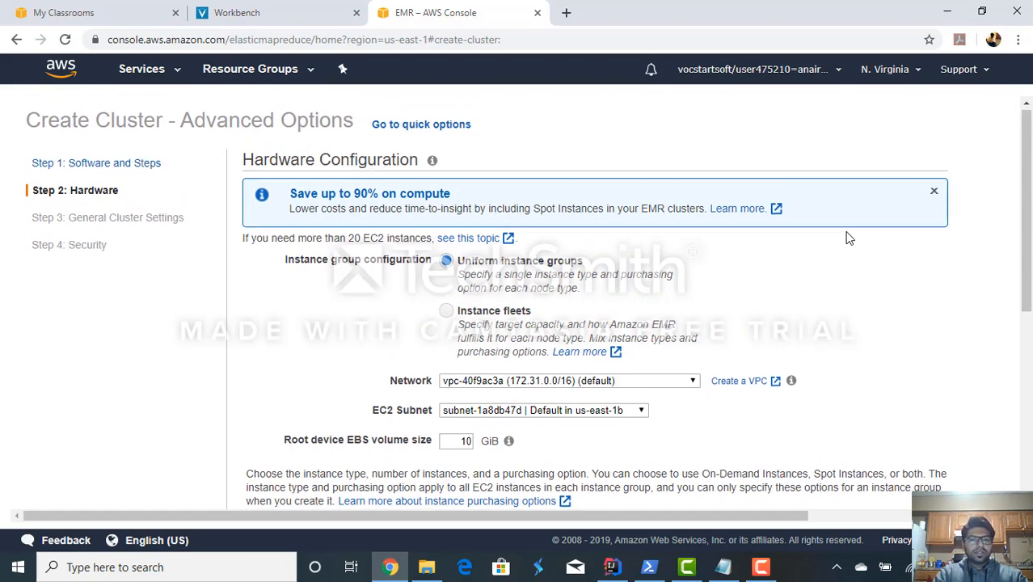
scroll(848, 238, "down", 5)
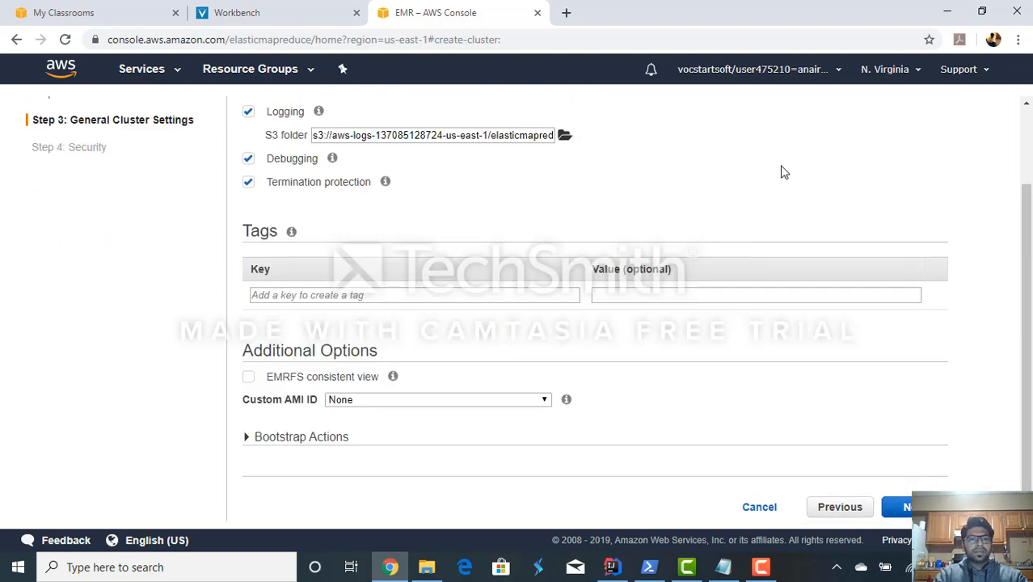
- Name the cluster MapReduceDBLP, keeping logging, debugging and termination protection enabled, and continue to the security options
scroll(783, 176, "up", 2)
scroll(791, 184, "up", 1)
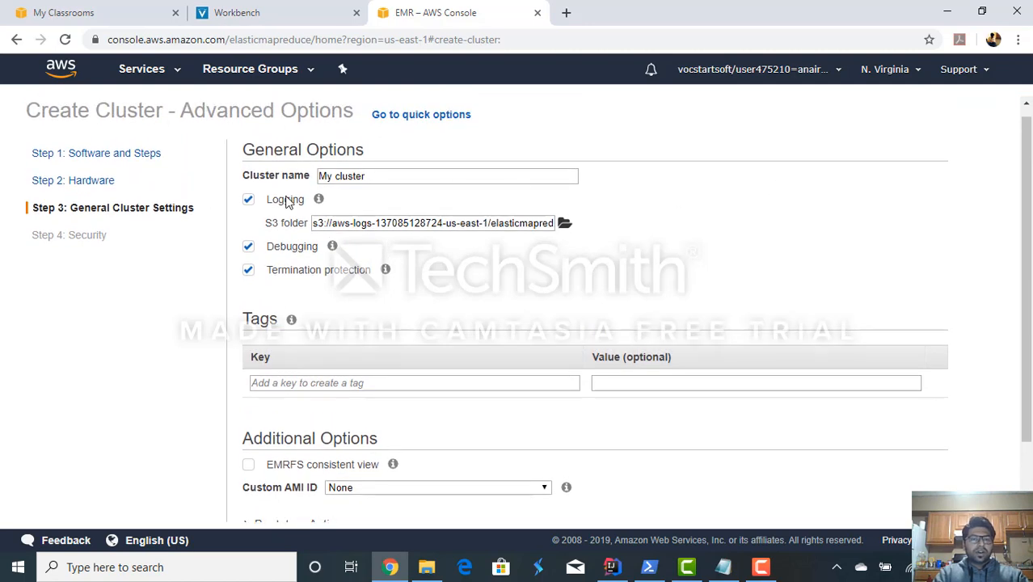
triple_click(416, 177)
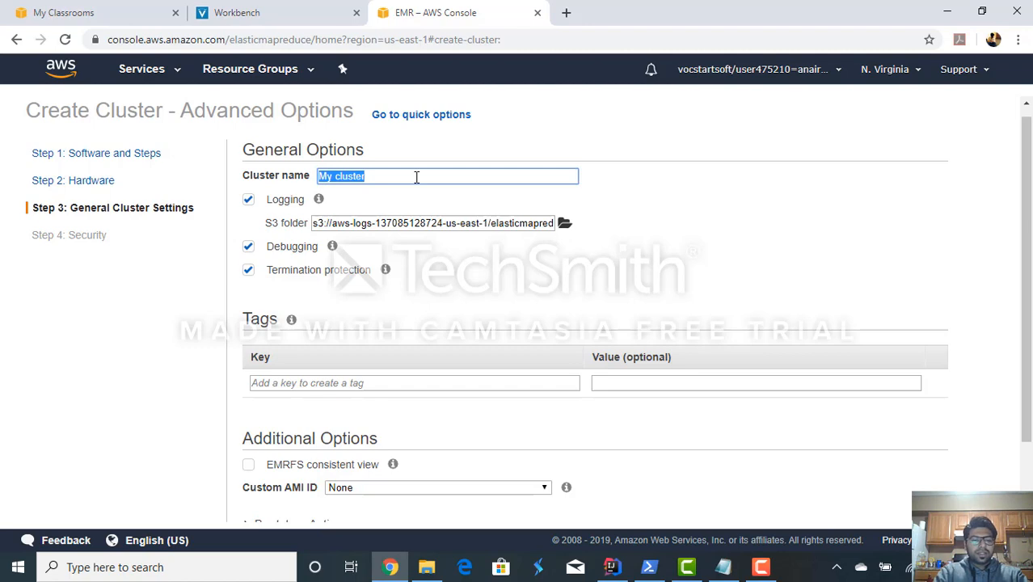
type("MapReduce")
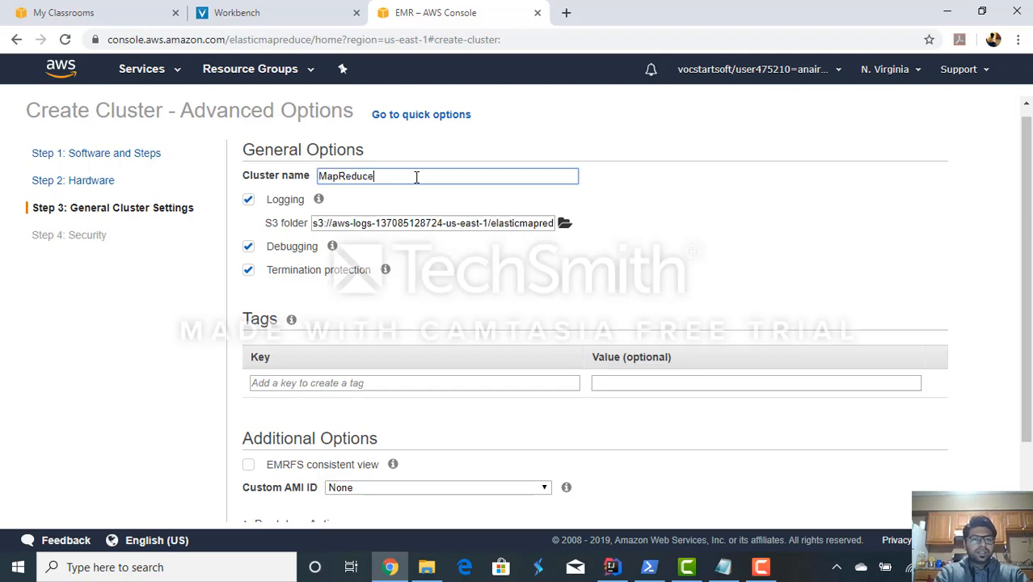
type("DBLP")
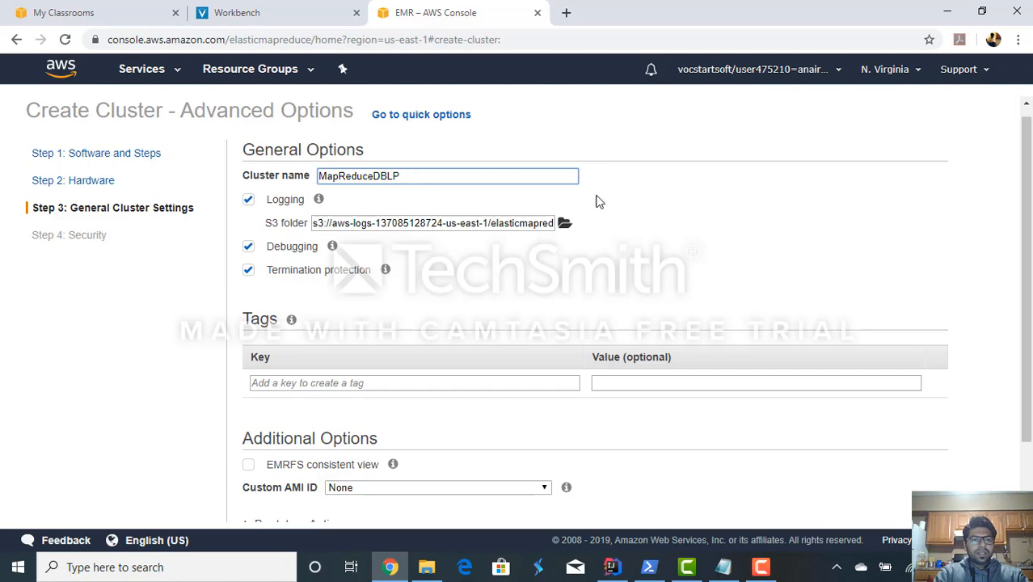
key("ctrl+a")
left_click_drag(272, 270, 276, 230)
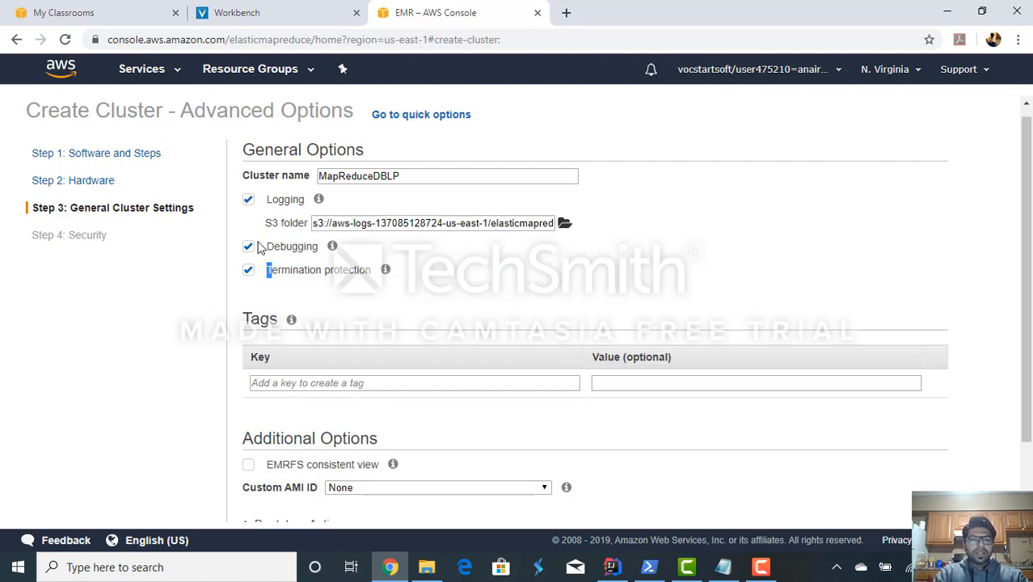
left_click(618, 259)
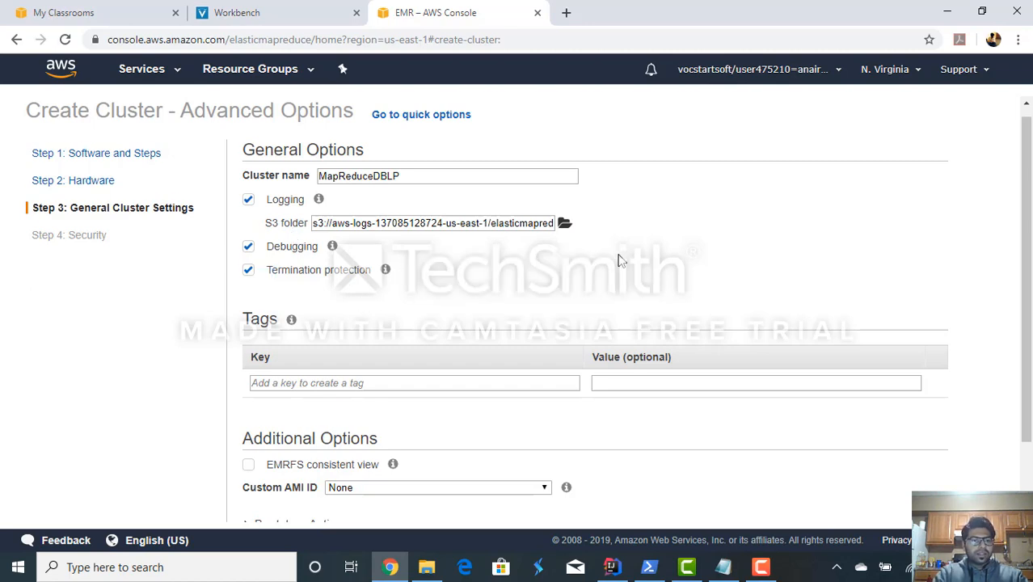
scroll(618, 259, "down", 1)
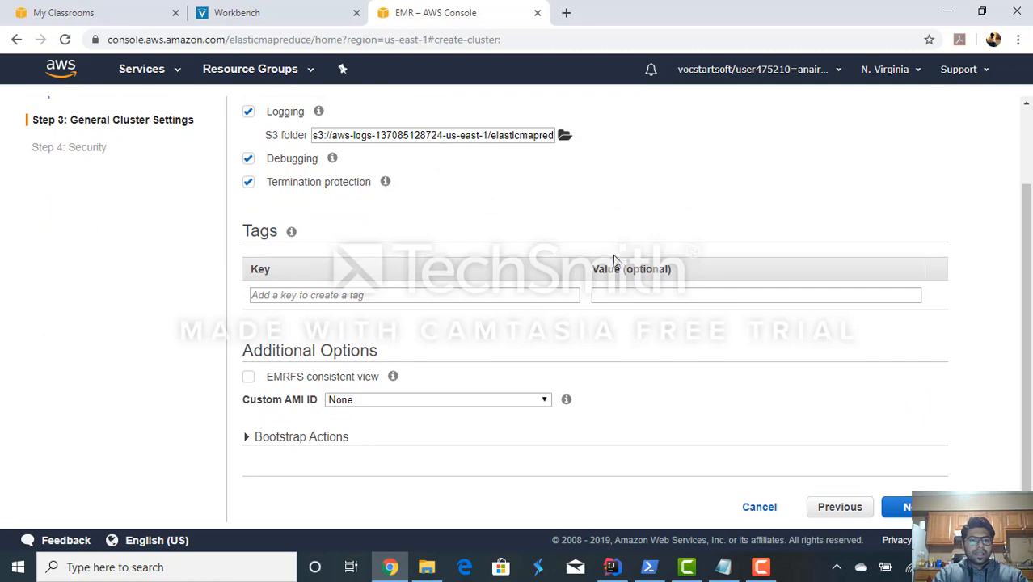
left_click(905, 507)
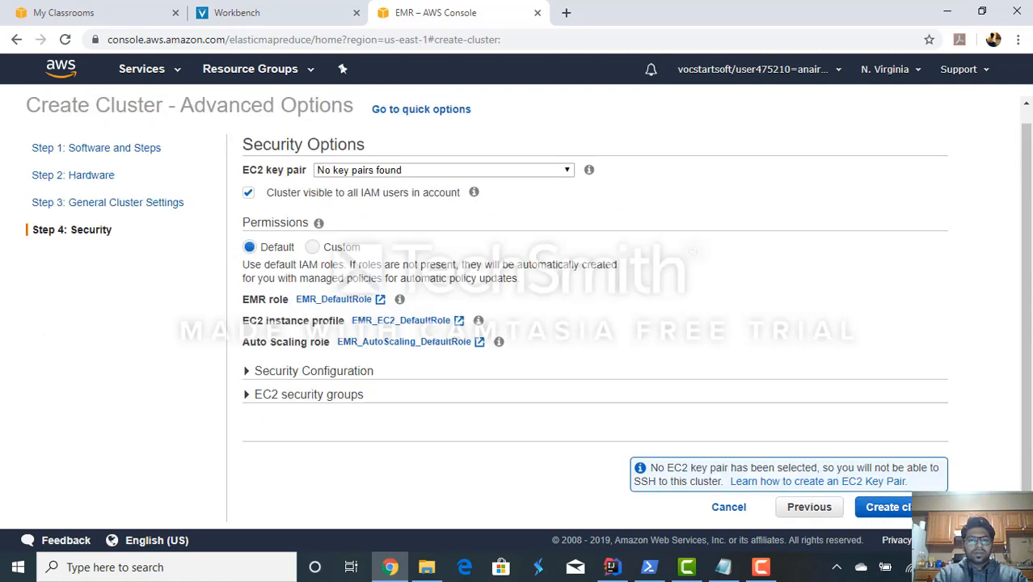
- Create the cluster with the default security options and no EC2 key pair
scroll(734, 228, "up", 1)
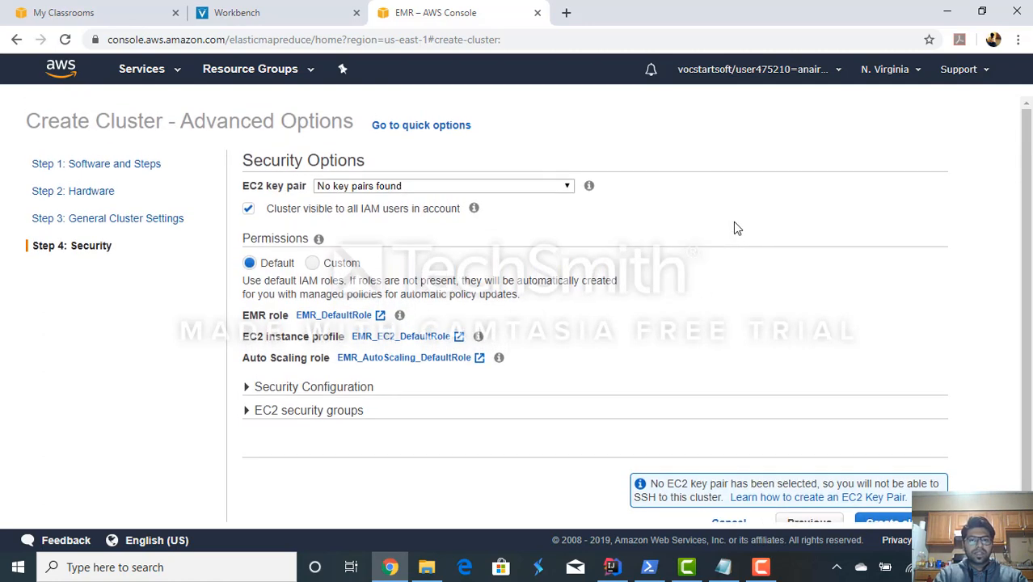
scroll(733, 226, "down", 1)
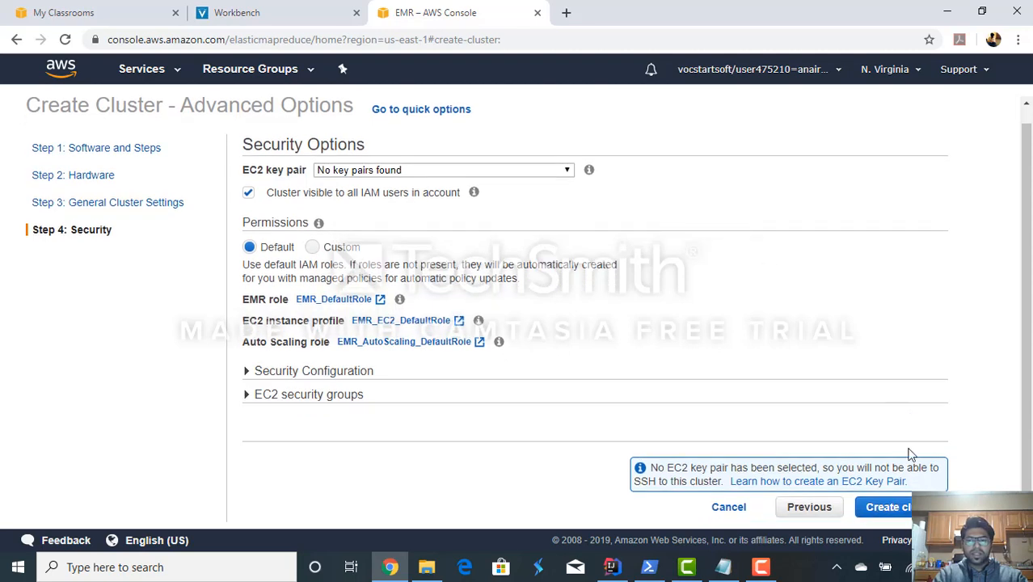
left_click(898, 509)
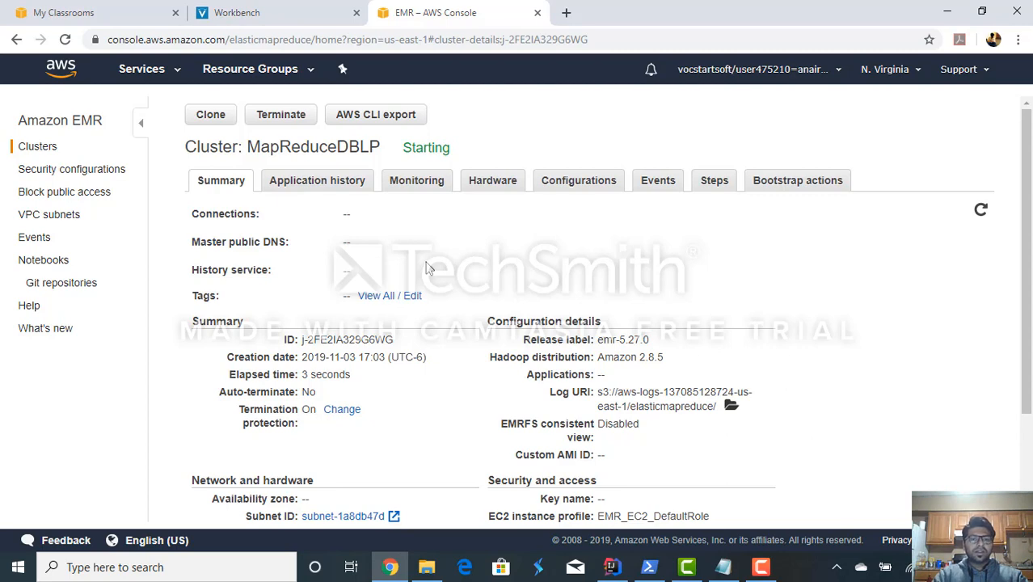
- Review the new cluster's summary details and check the logs of its Custom JAR step
scroll(427, 268, "down", 2)
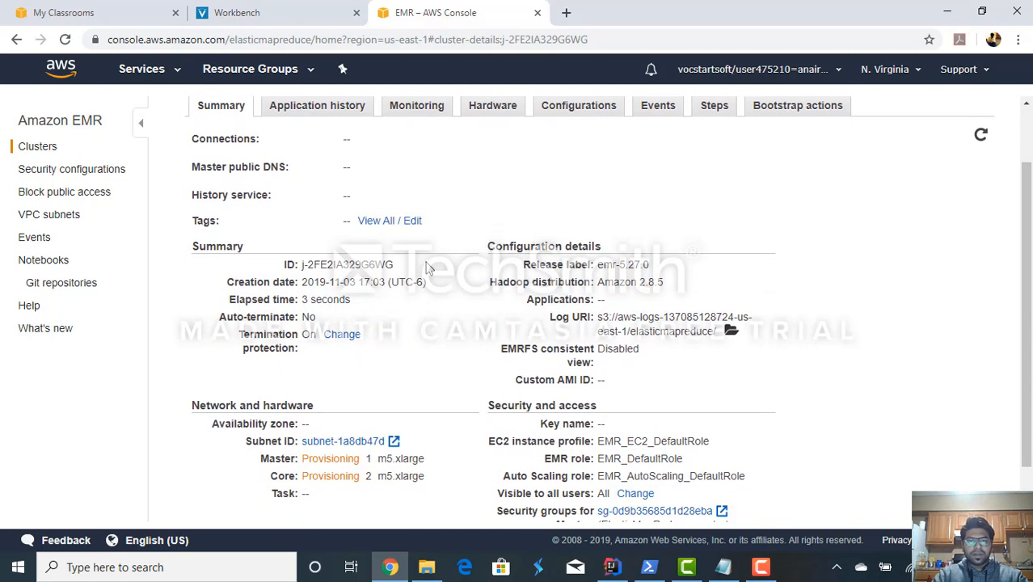
scroll(432, 275, "down", 1)
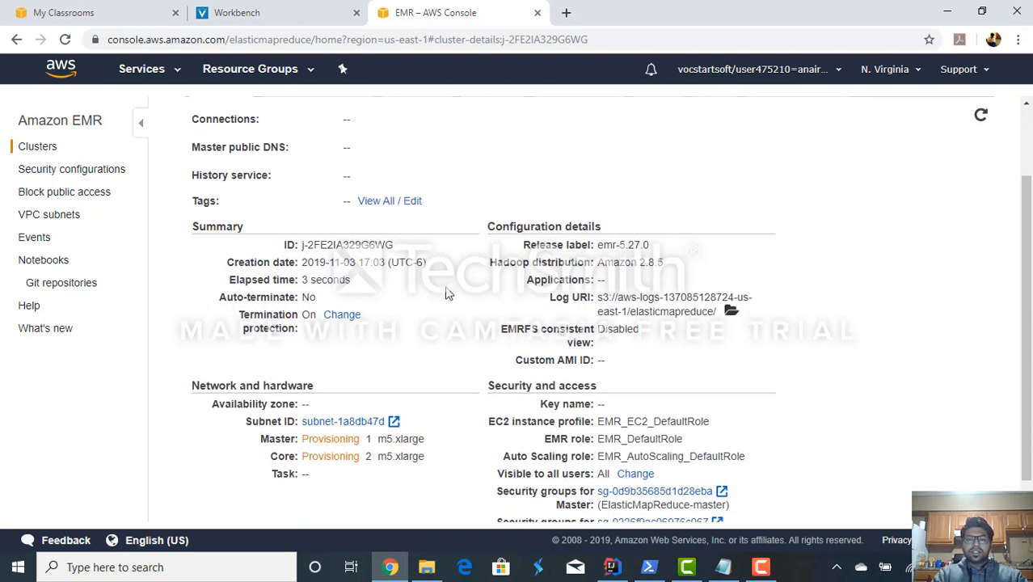
scroll(449, 293, "down", 1)
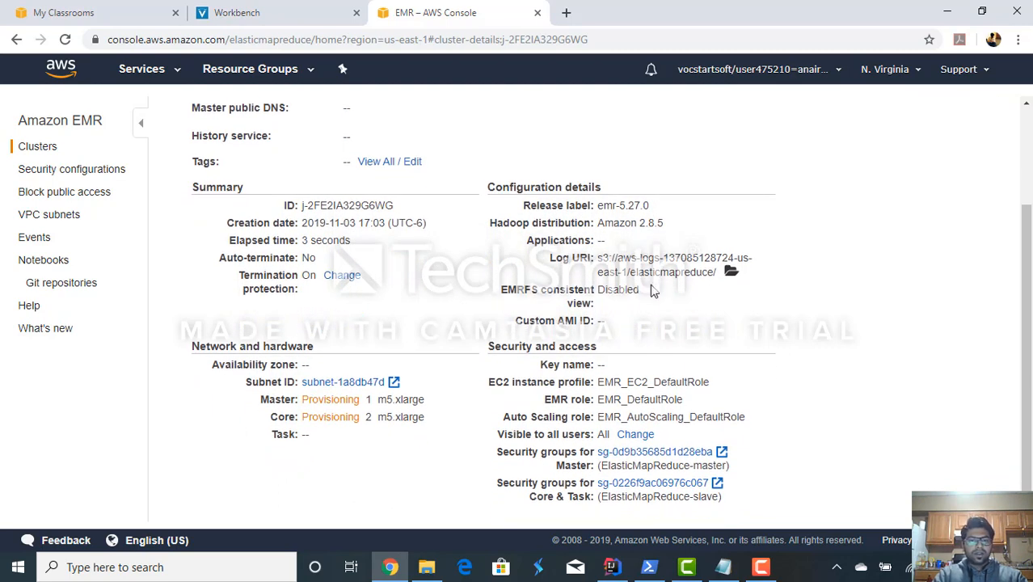
scroll(361, 232, "up", 2)
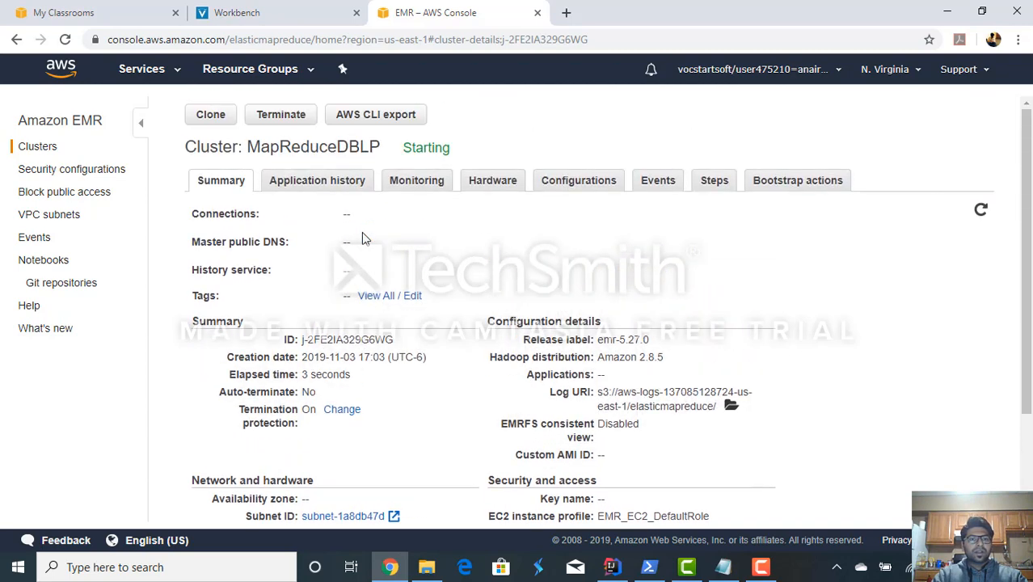
left_click(716, 182)
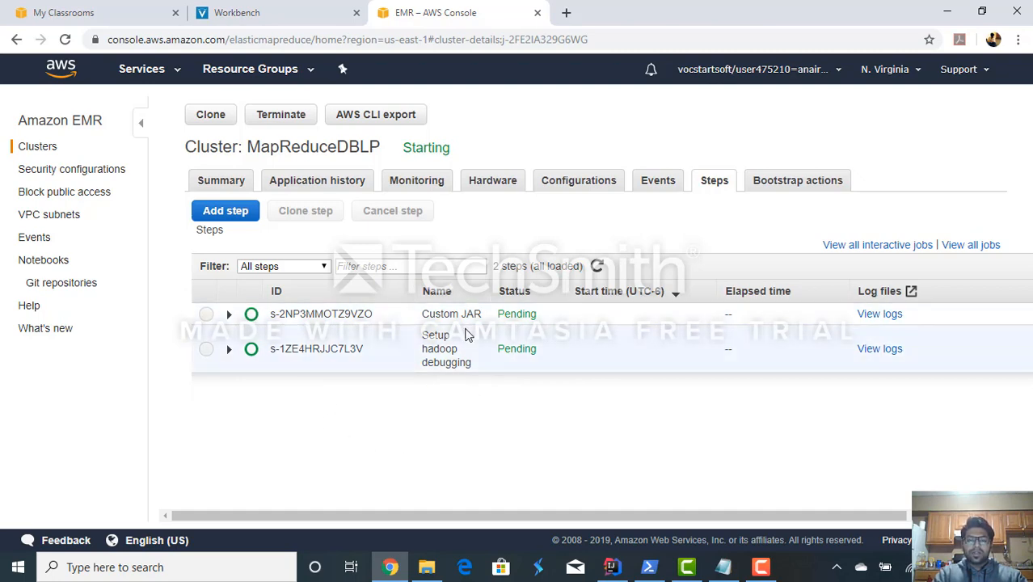
left_click(895, 316)
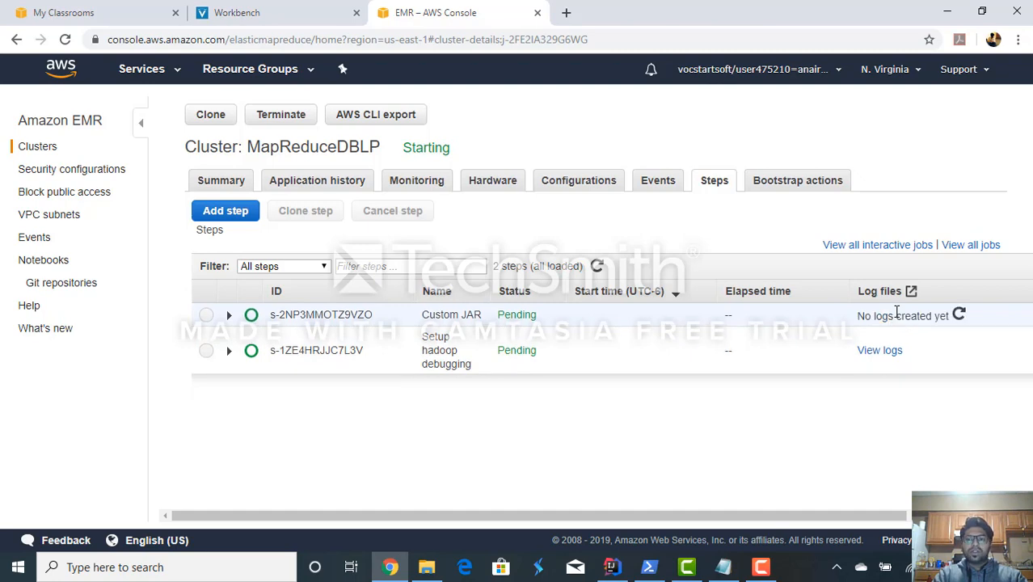
left_click_drag(896, 313, 878, 339)
left_click(872, 338)
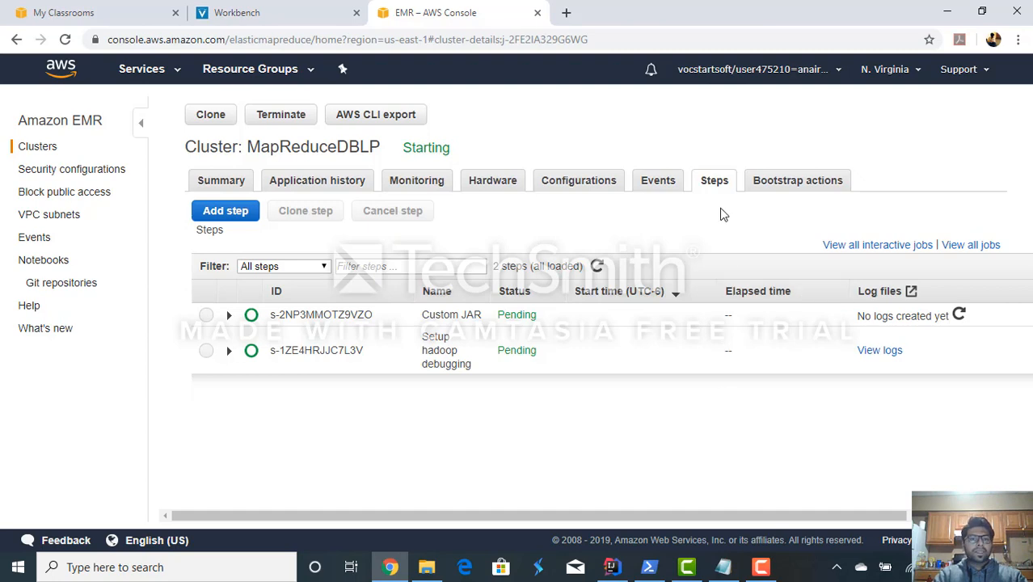
- Examine the cluster status graphs in the monitoring view and the cluster's current state
left_click(410, 188)
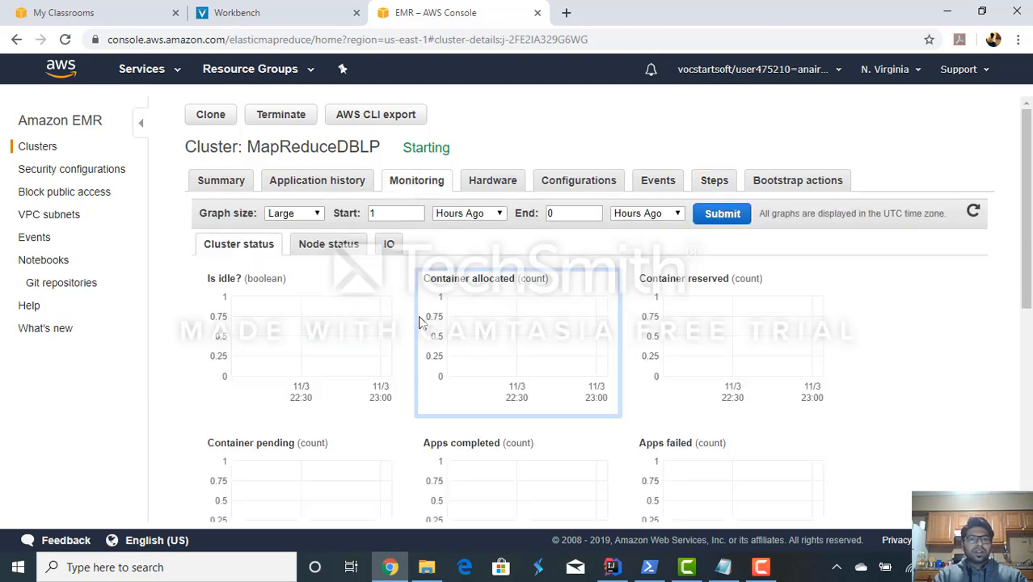
scroll(420, 319, "down", 1)
scroll(420, 323, "down", 2)
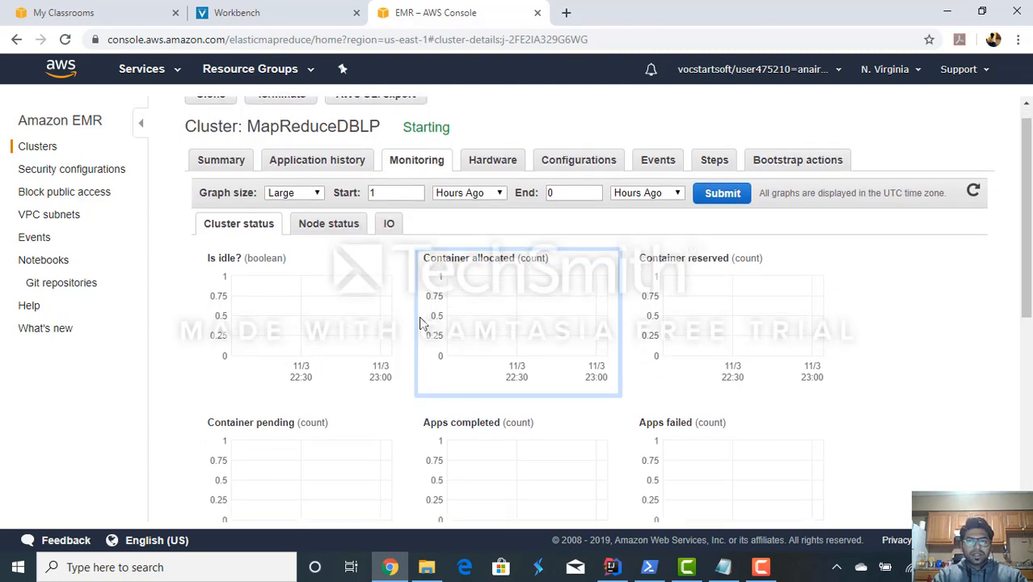
scroll(421, 323, "down", 1)
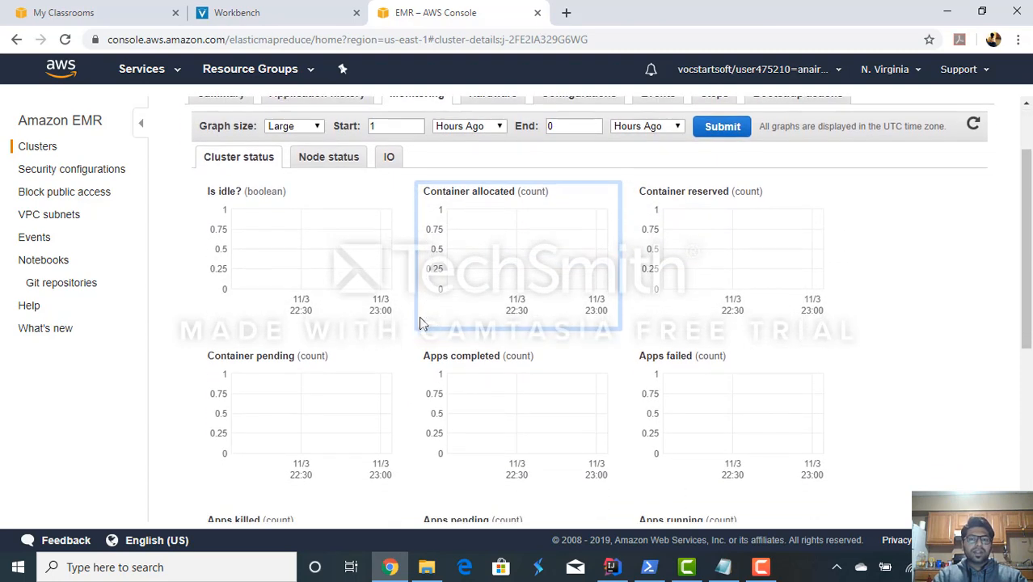
scroll(420, 323, "up", 2)
scroll(420, 323, "up", 1)
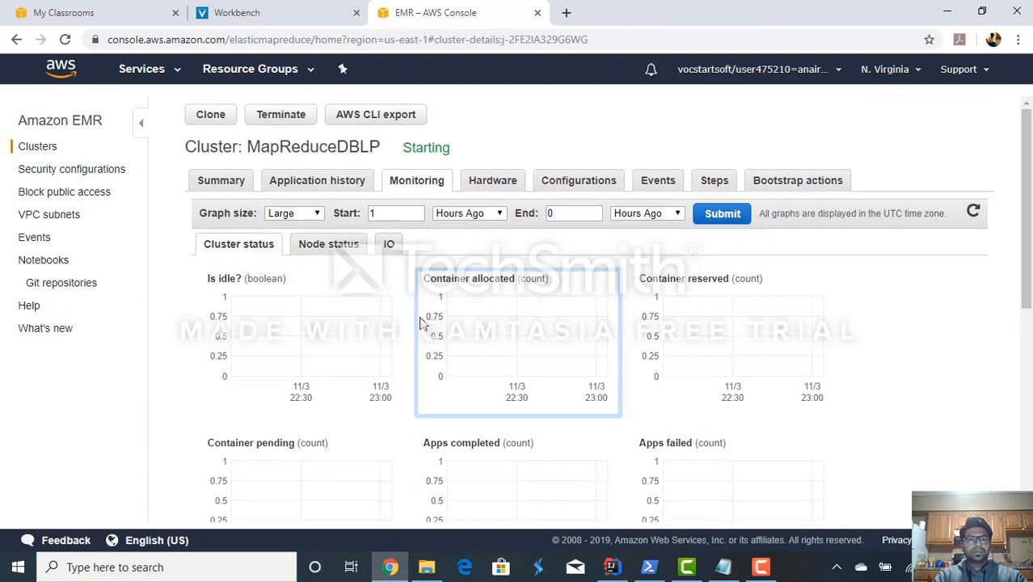
triple_click(423, 148)
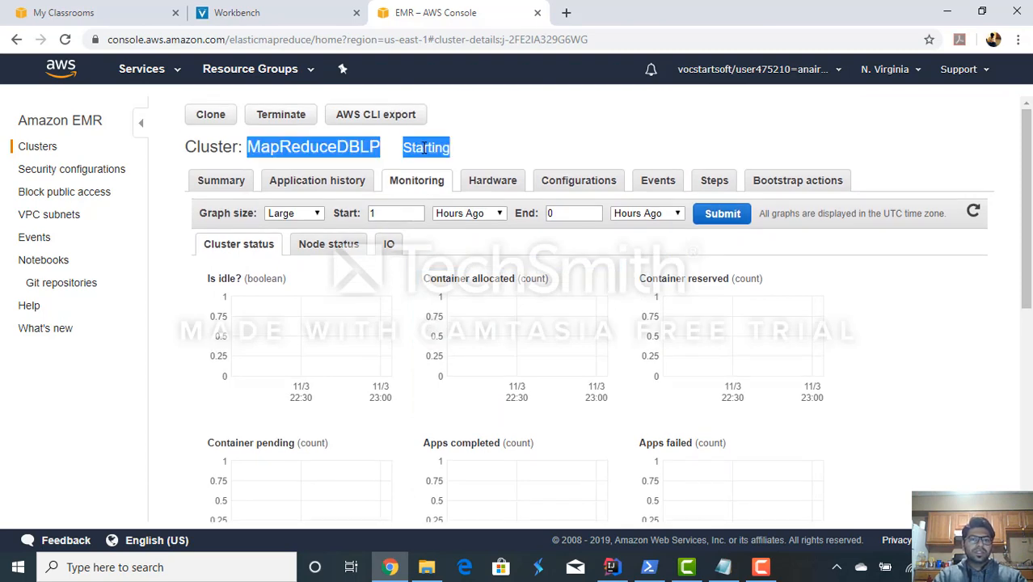
left_click(467, 153)
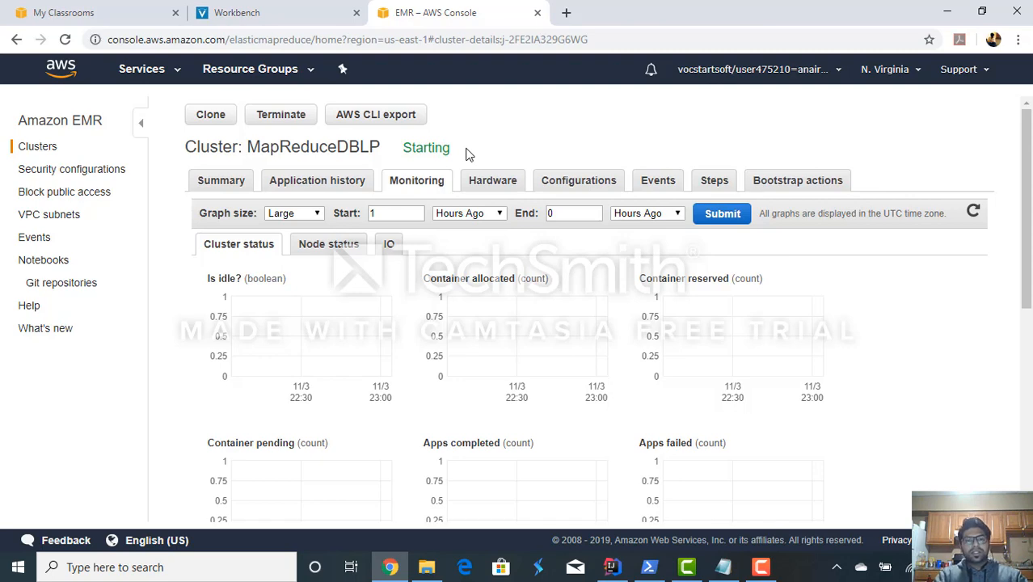
triple_click(426, 150)
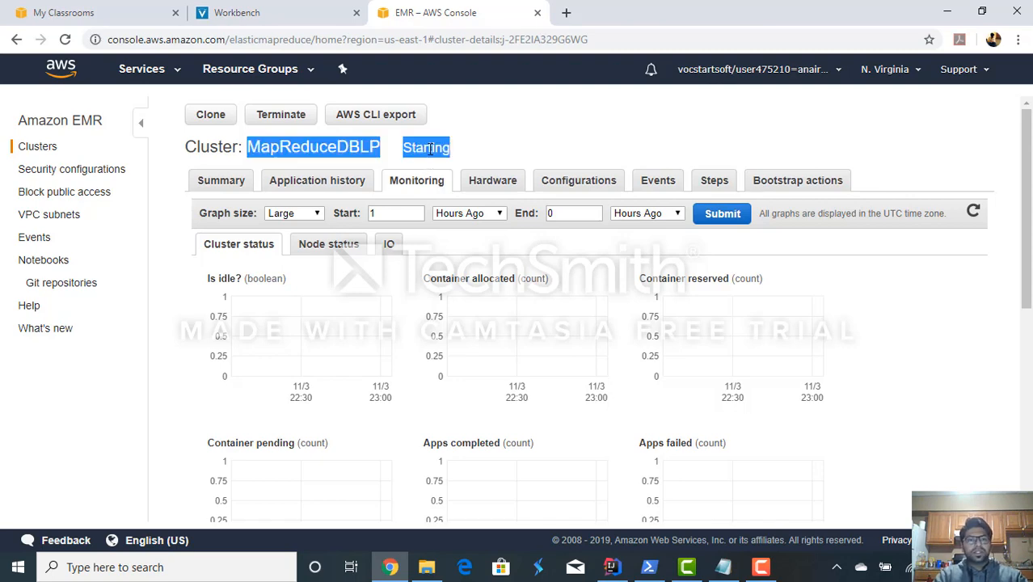
- Check the cluster's application history, and refresh its summary to examine the startup progress of the cluster and its nodes
left_click(329, 183)
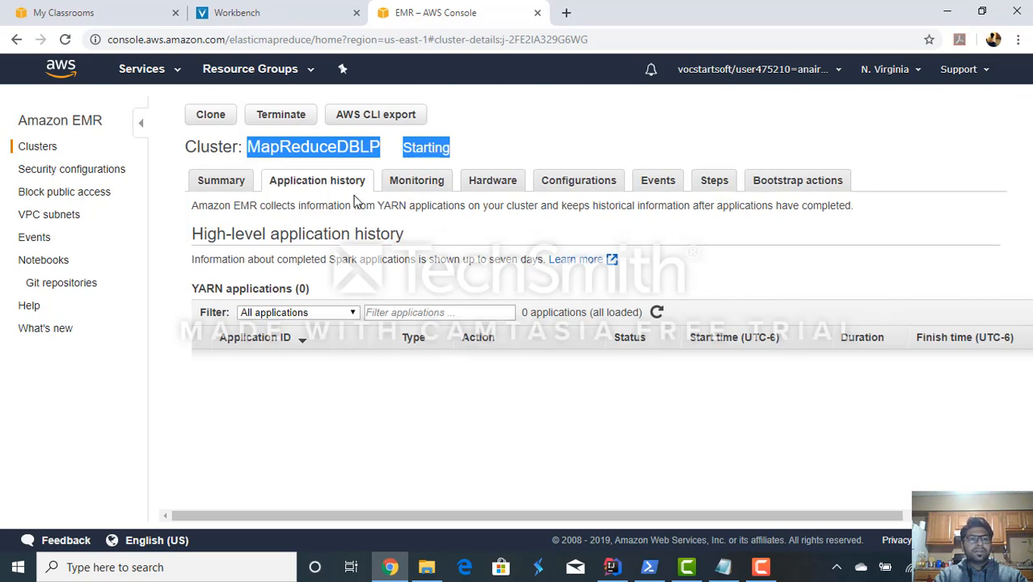
left_click(222, 192)
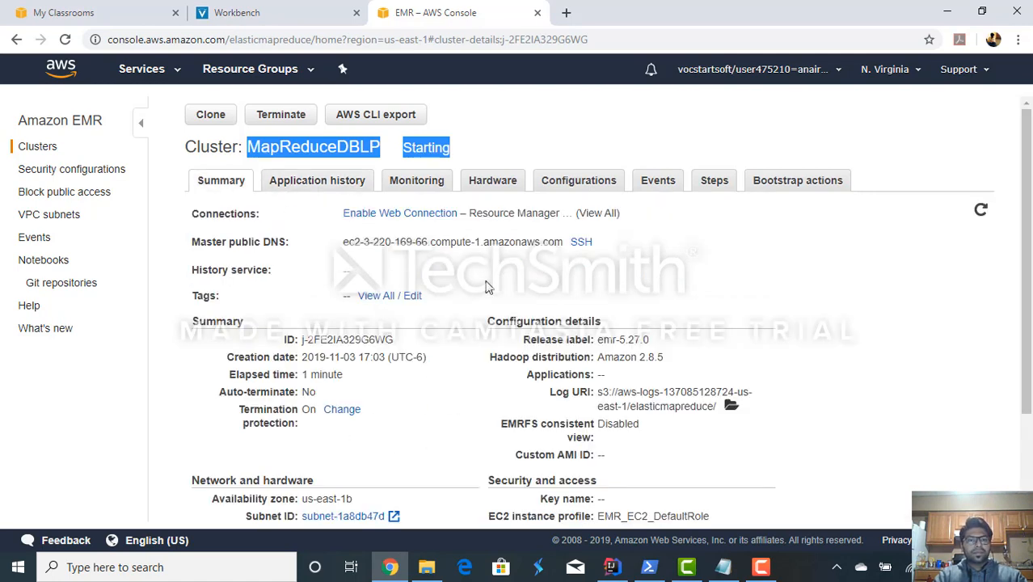
left_click(565, 148)
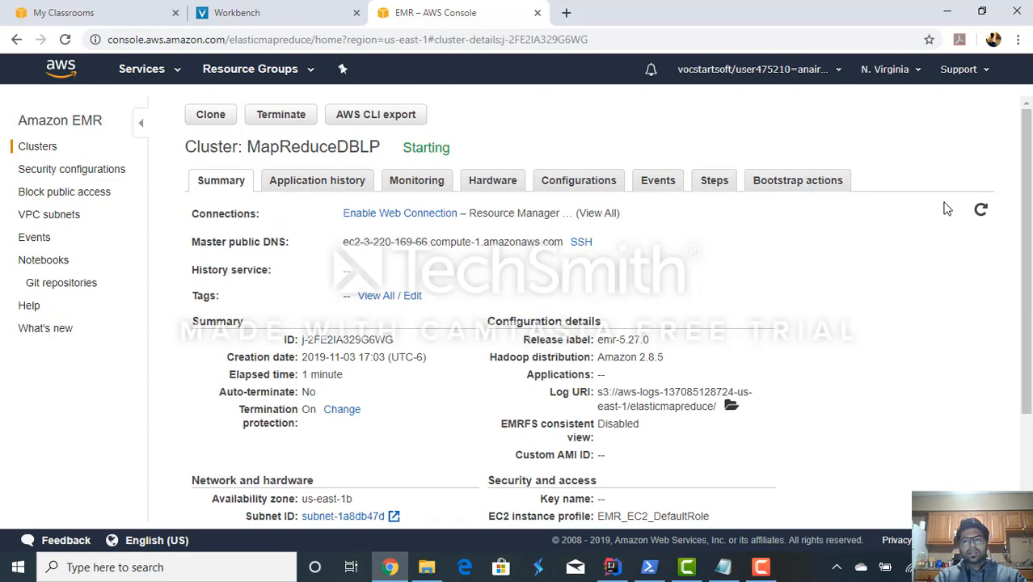
left_click(980, 214)
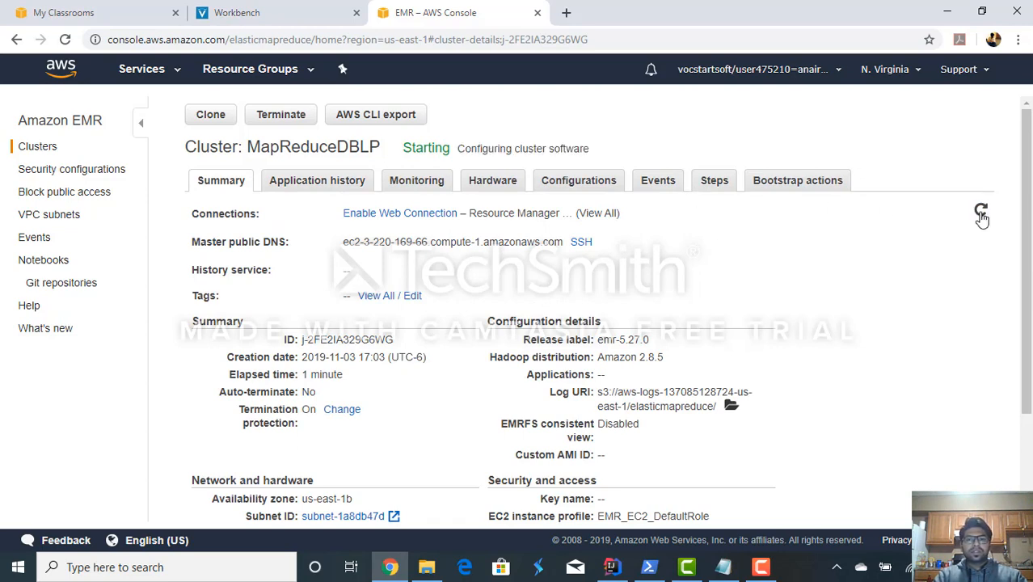
scroll(568, 370, "down", 1)
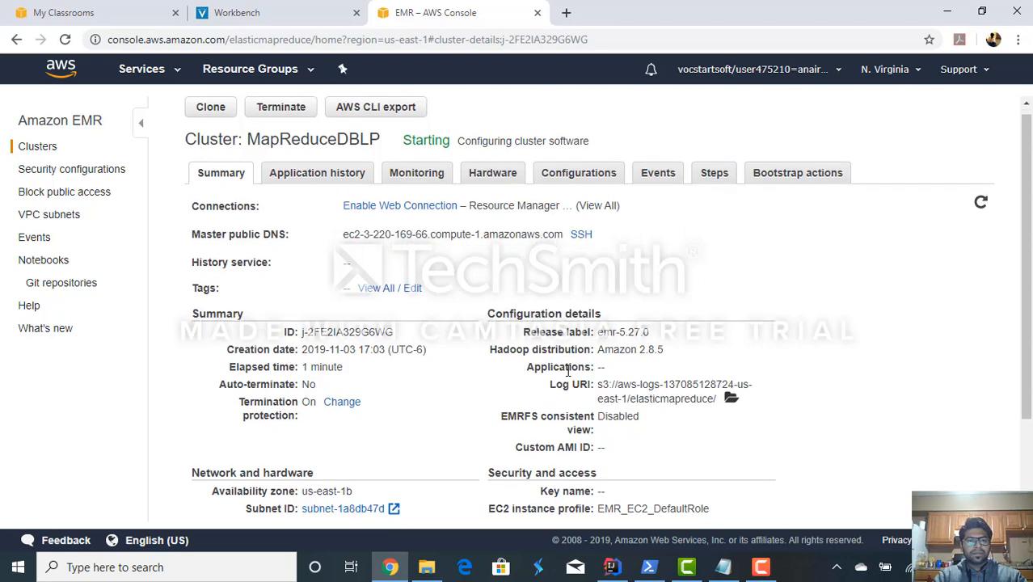
scroll(568, 371, "down", 1)
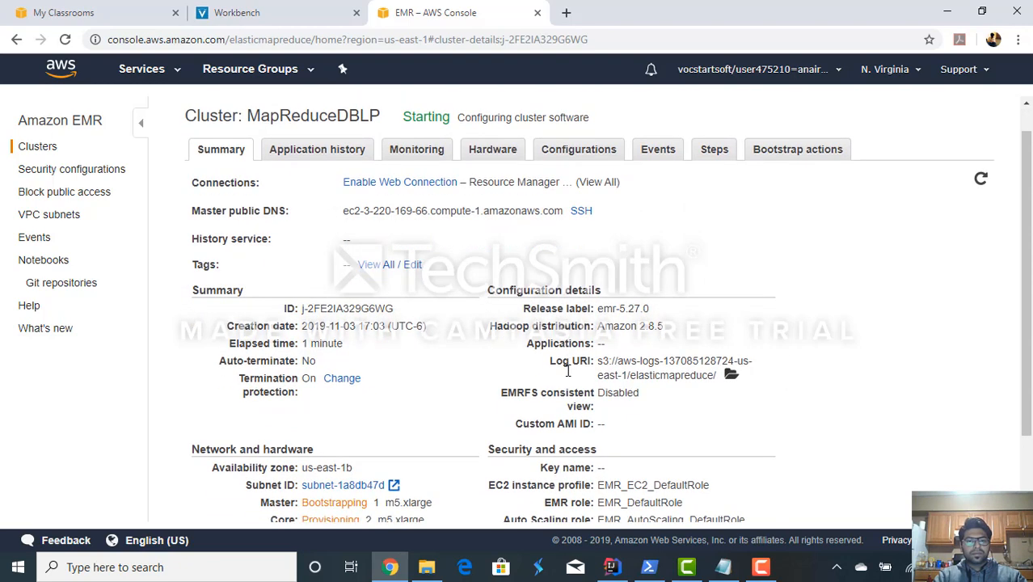
scroll(568, 376, "down", 1)
scroll(568, 375, "up", 1)
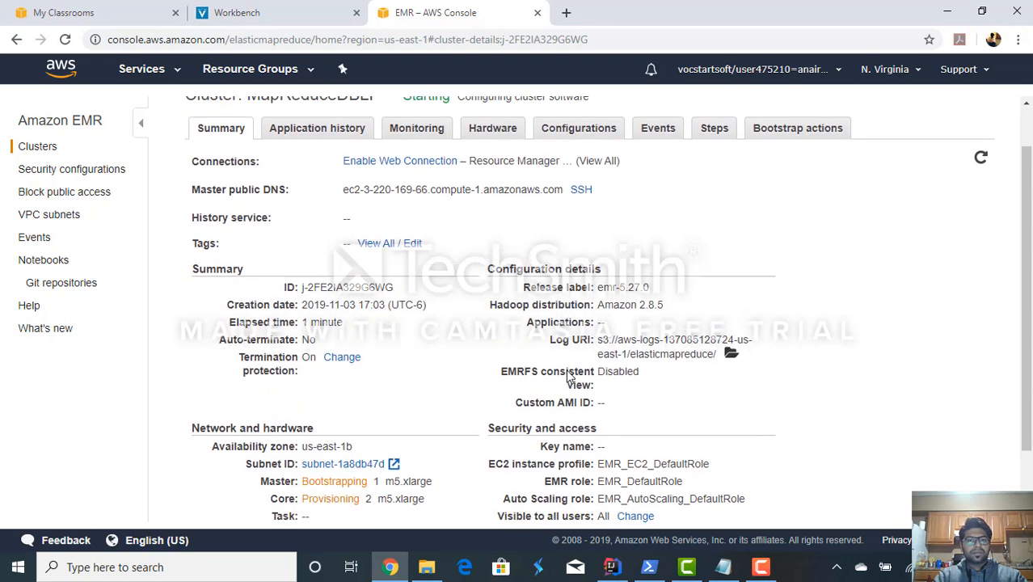
- Check the log files of the Custom JAR and Setup hadoop debugging steps in the MapReduceDBLP cluster
scroll(568, 376, "up", 1)
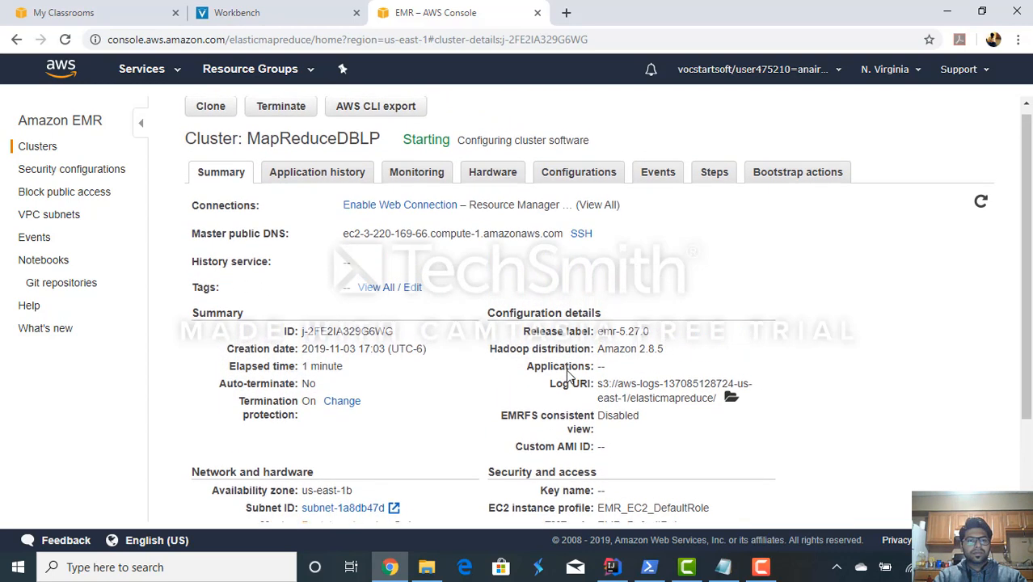
scroll(568, 373, "up", 1)
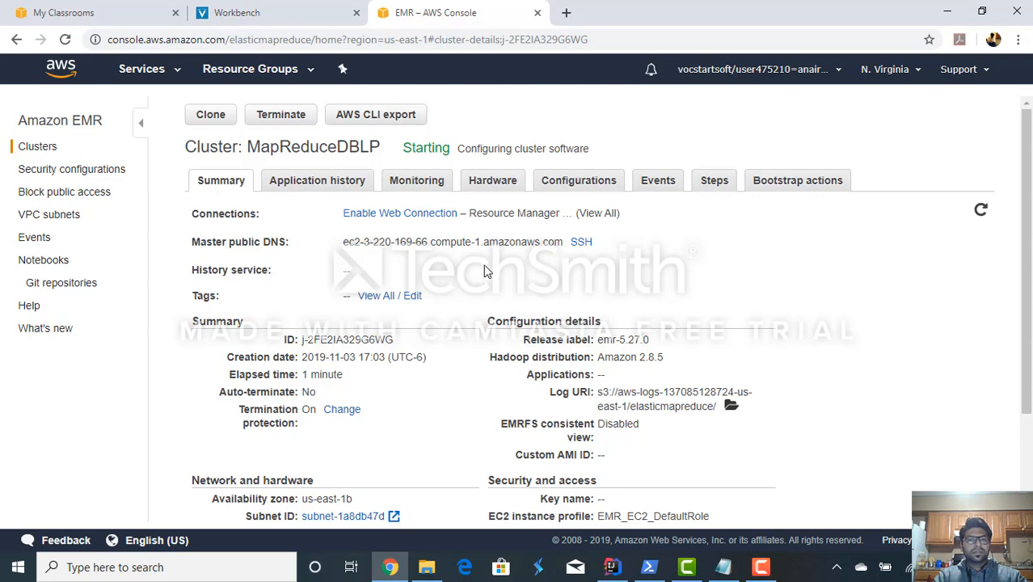
left_click(711, 183)
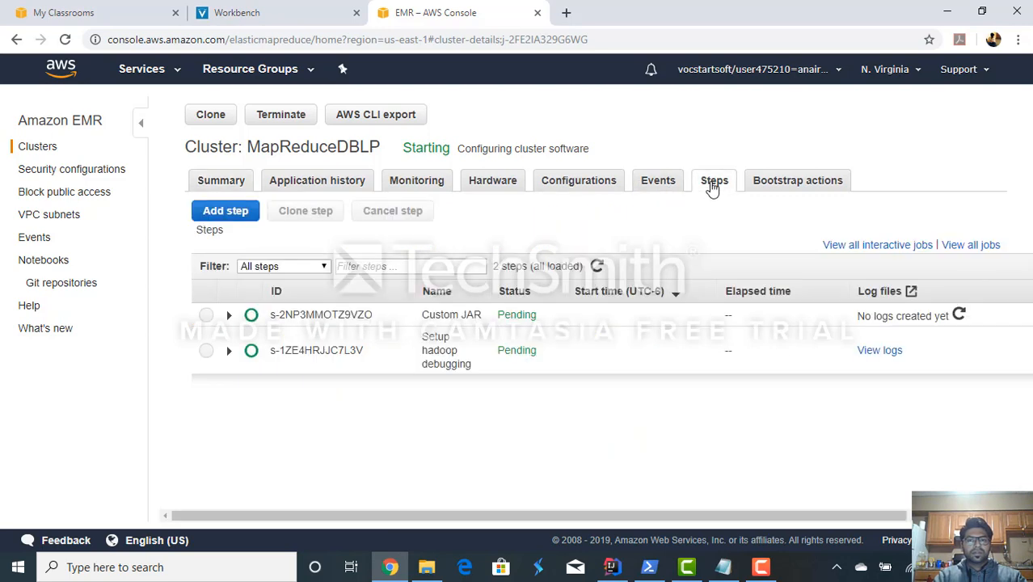
left_click(958, 315)
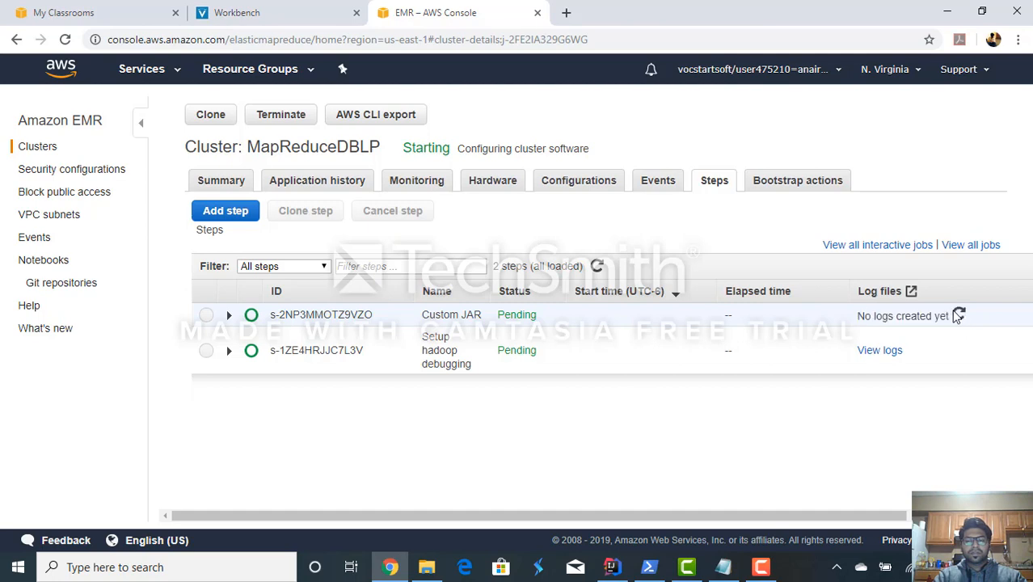
left_click(879, 351)
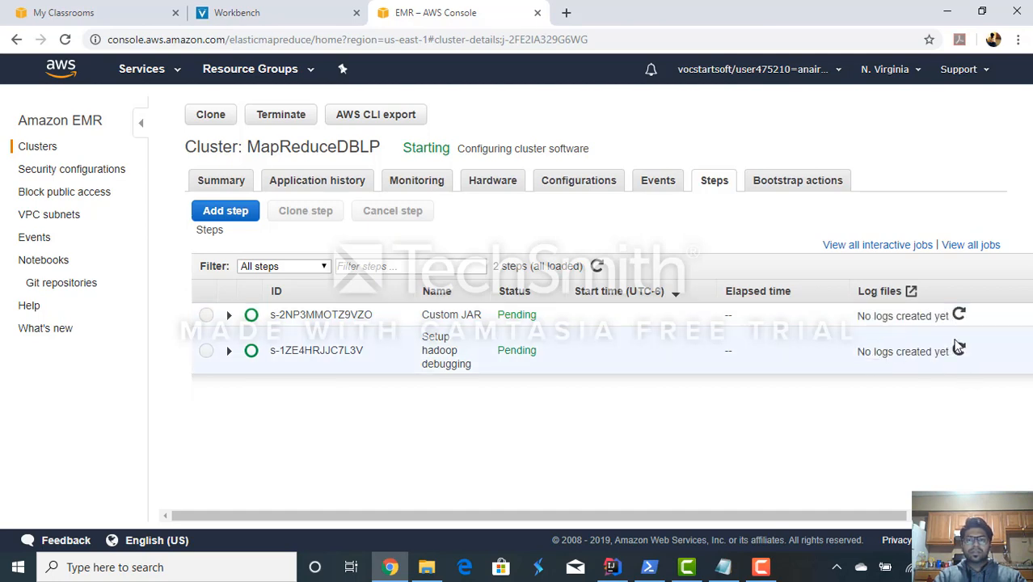
- Read the cluster's event description and inspect the hardware status of its master and core instance groups
left_click(656, 179)
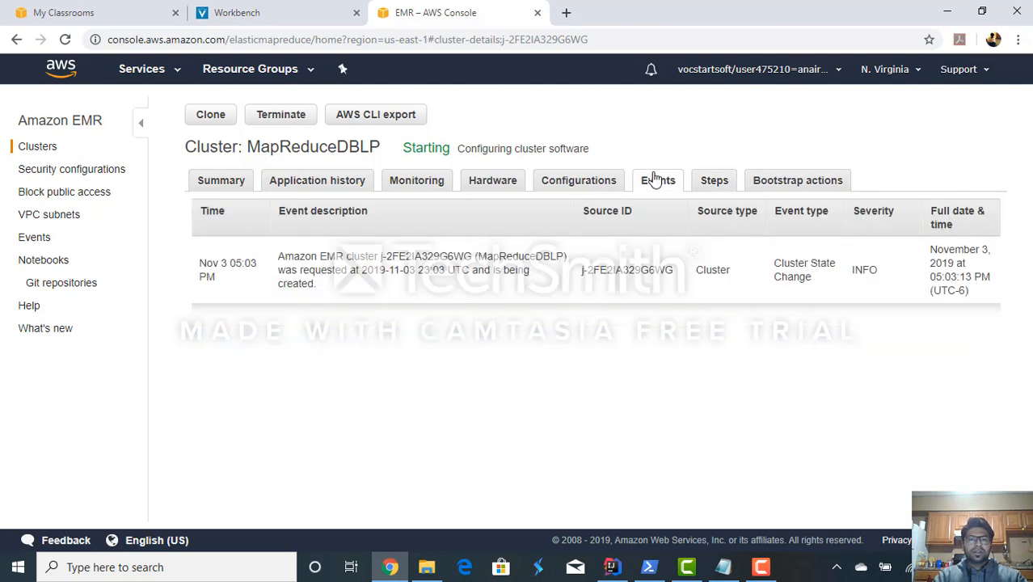
triple_click(310, 270)
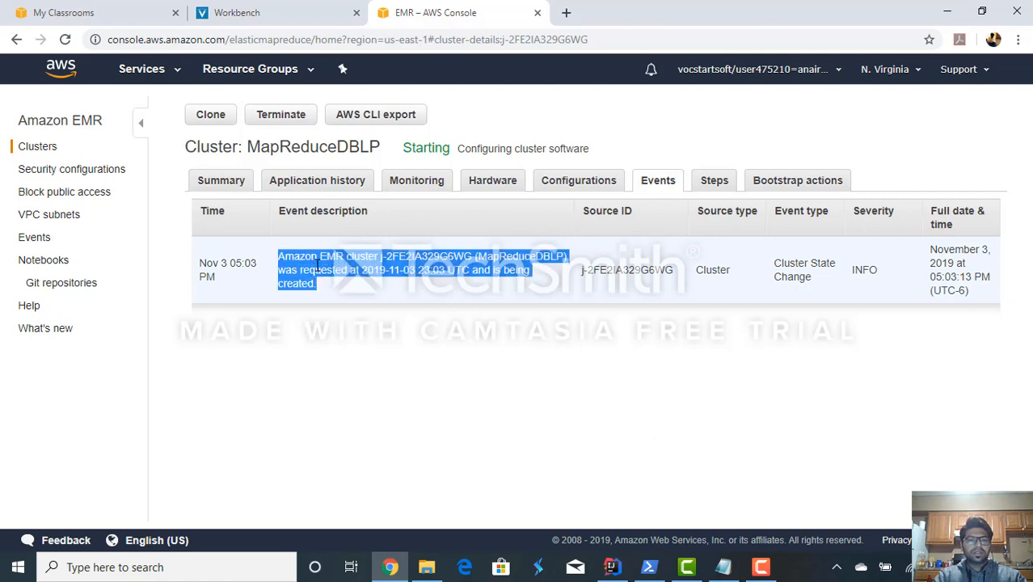
left_click(337, 289)
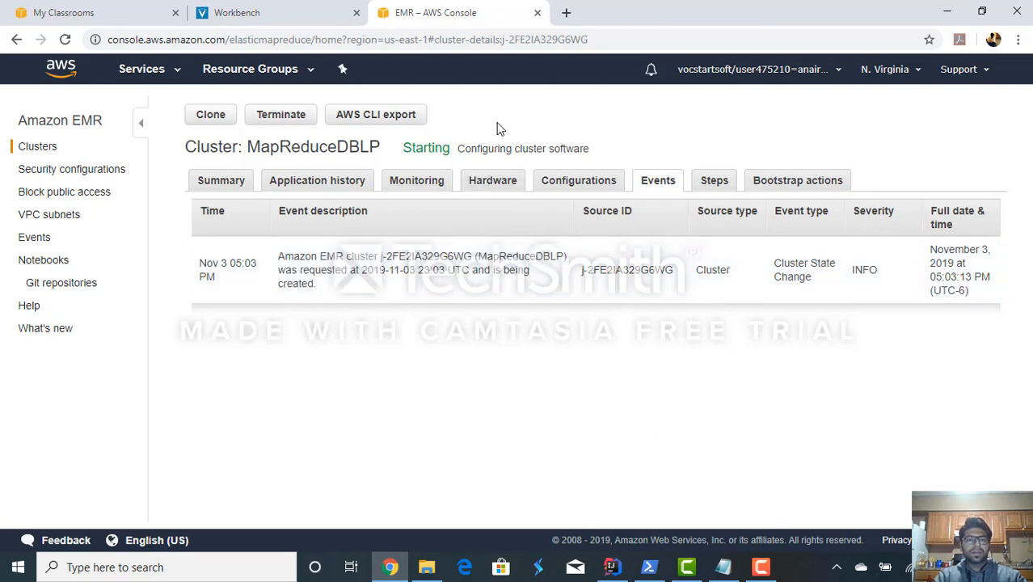
left_click(497, 184)
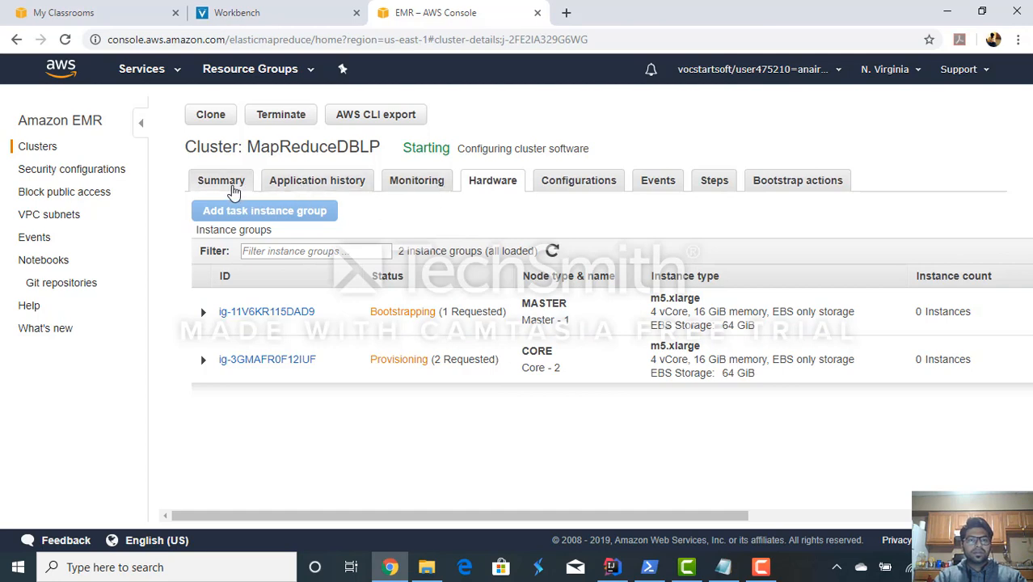
- Review the cluster's summary details down to its network and hardware section, and refresh them
left_click(230, 189)
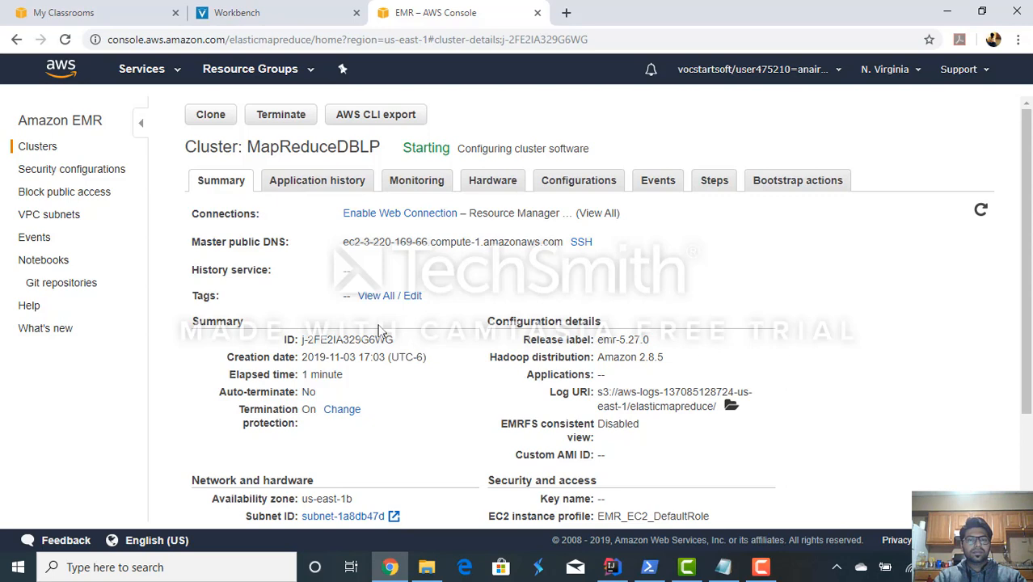
scroll(381, 332, "down", 1)
scroll(381, 331, "down", 1)
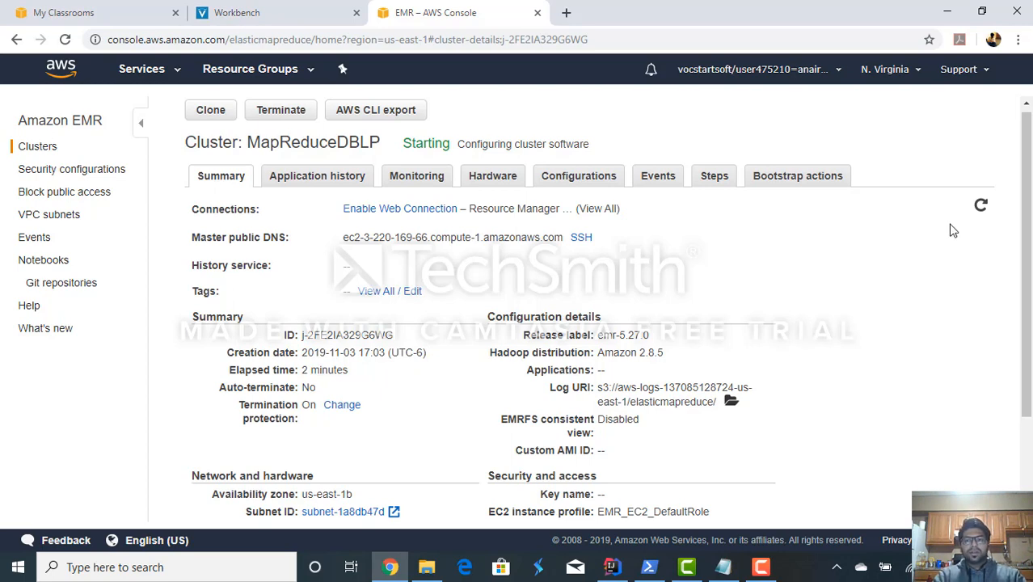
left_click(978, 211)
- Recheck log availability for the Custom JAR and Setup hadoop debugging steps while watching the cluster's state
left_click(707, 182)
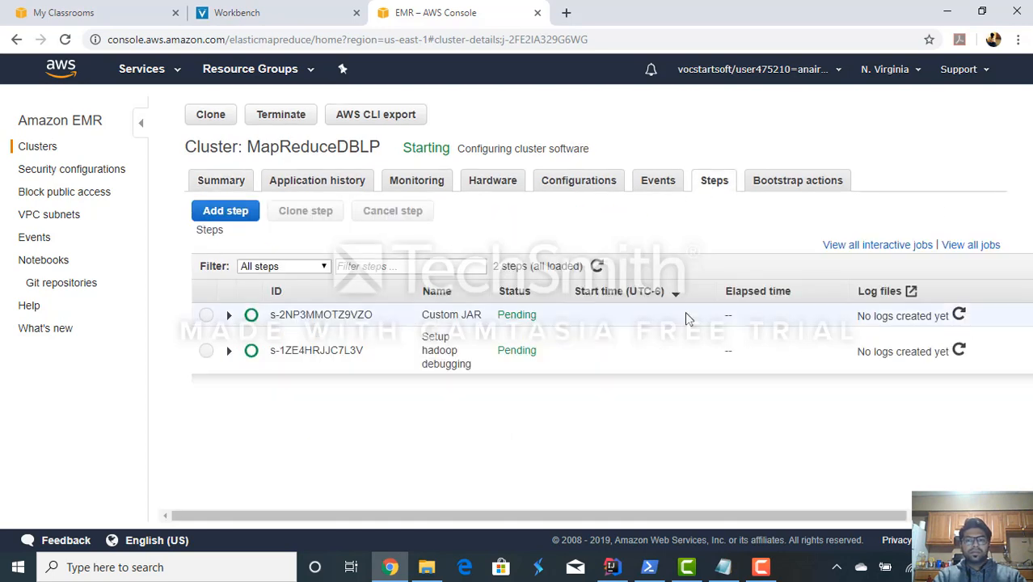
left_click(958, 316)
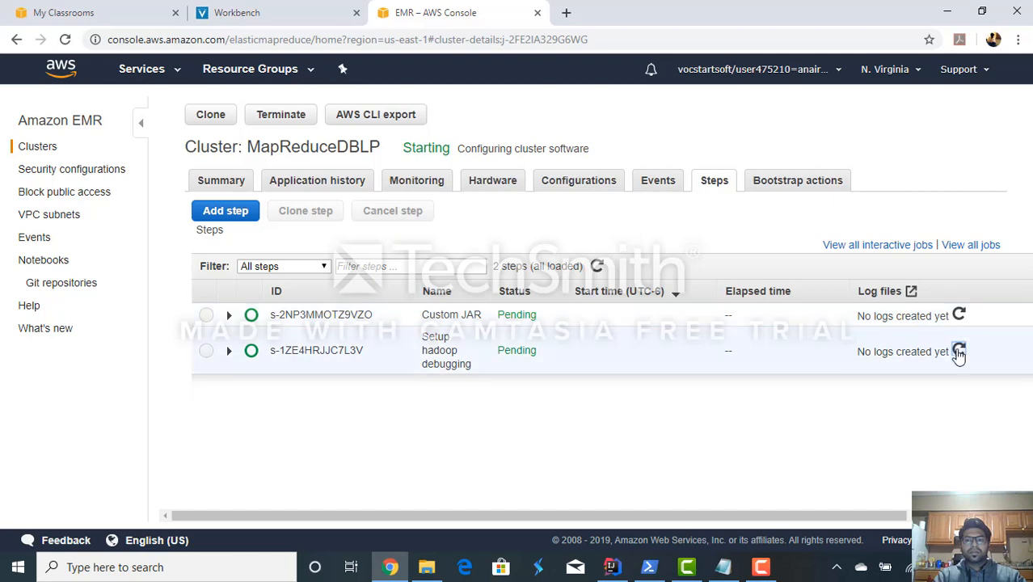
left_click(958, 352)
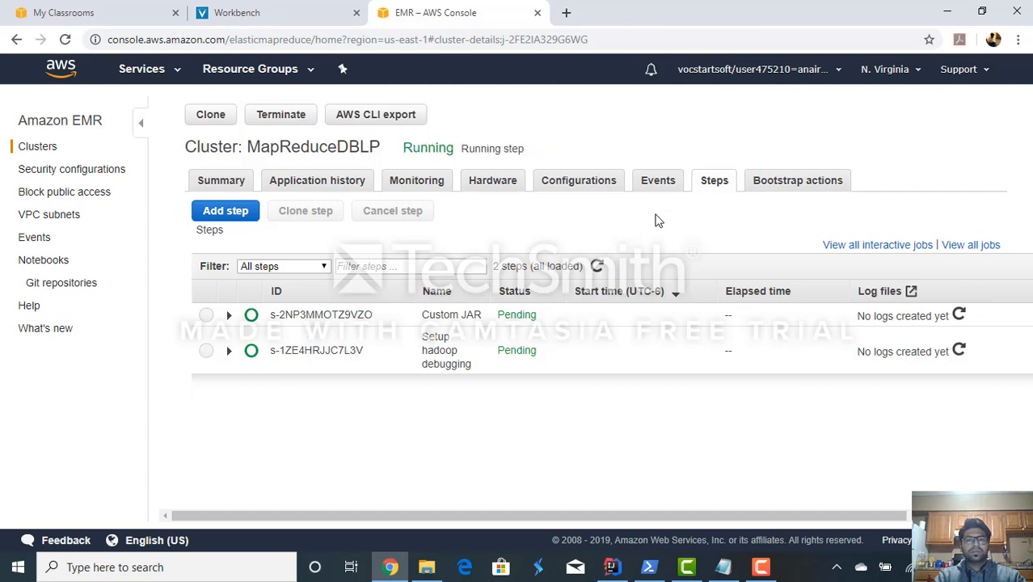
triple_click(414, 150)
left_click(425, 151)
left_click(959, 316)
left_click(958, 353)
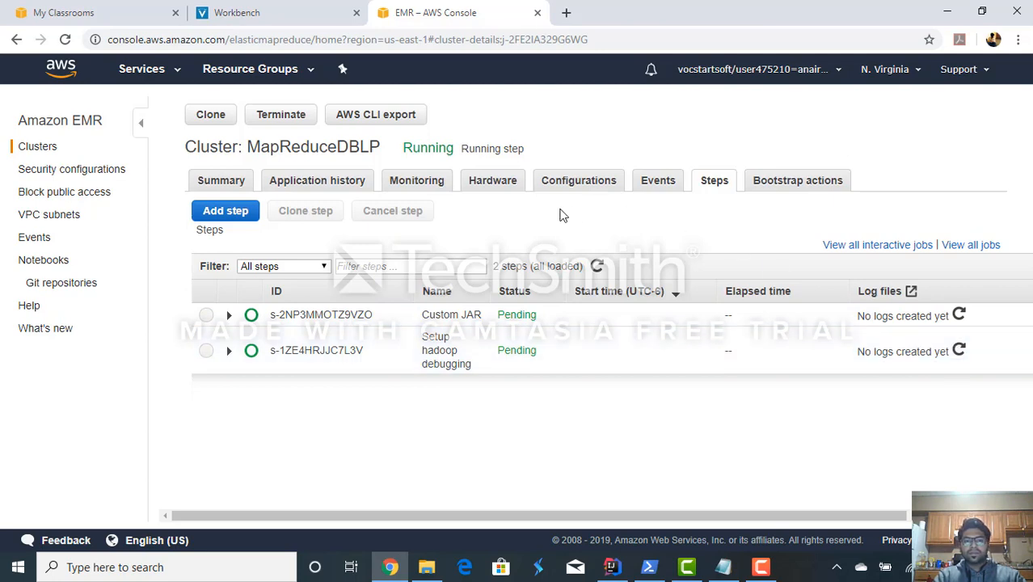
left_click(959, 318)
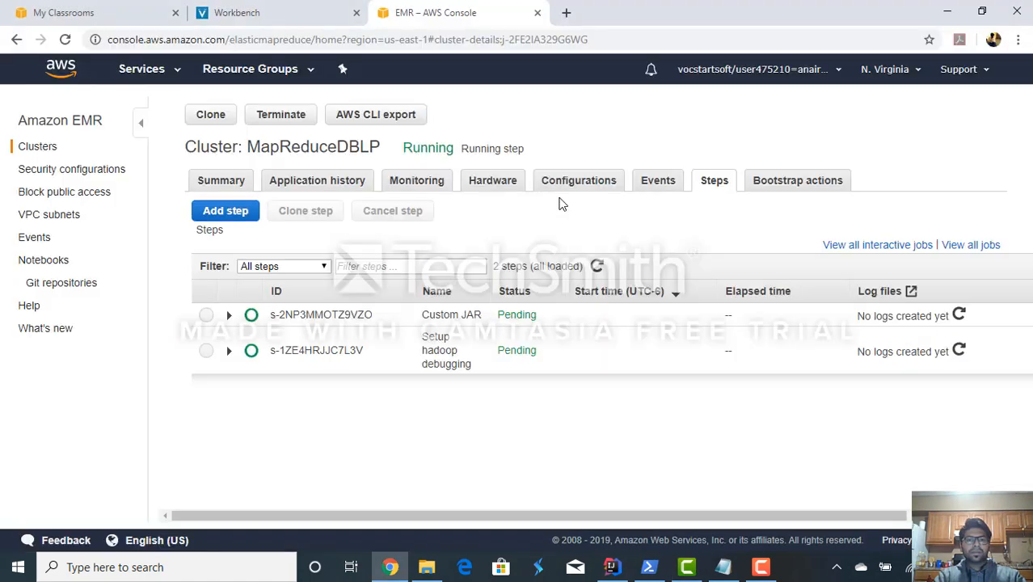
- Review the cluster summary again to examine the status of its master and core nodes
left_click(236, 189)
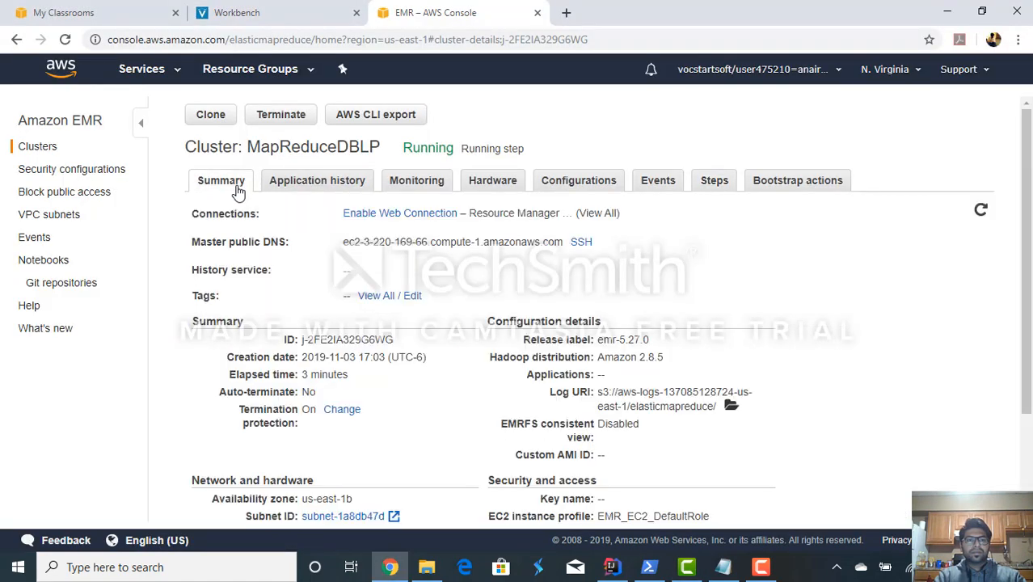
scroll(346, 308, "down", 1)
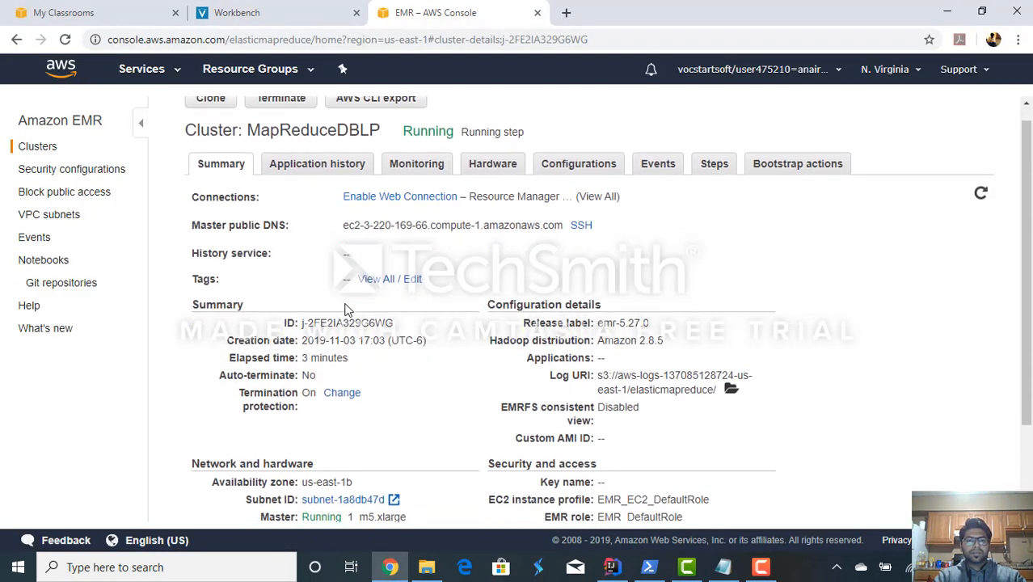
scroll(346, 307, "down", 1)
scroll(346, 303, "up", 1)
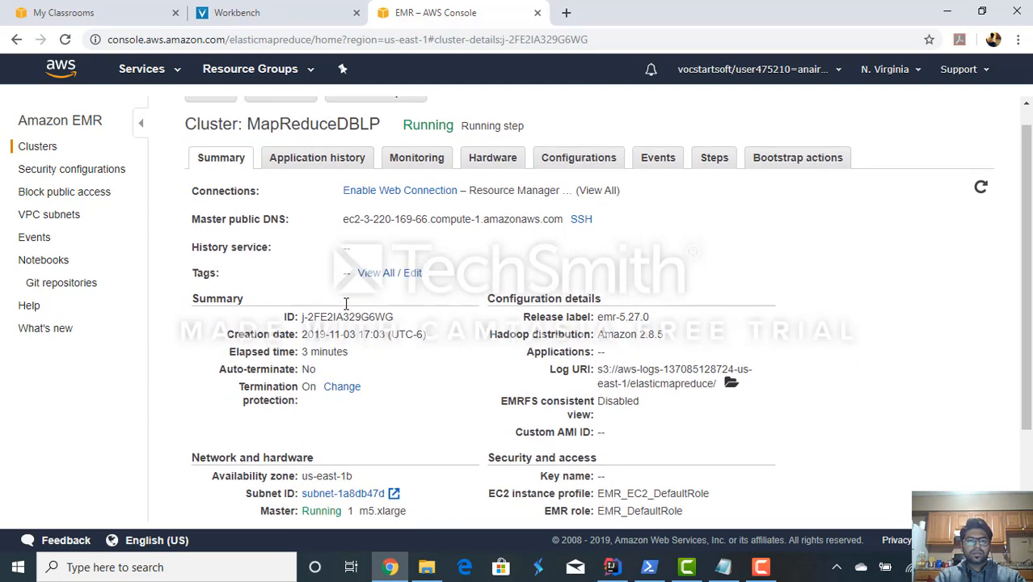
scroll(346, 303, "up", 1)
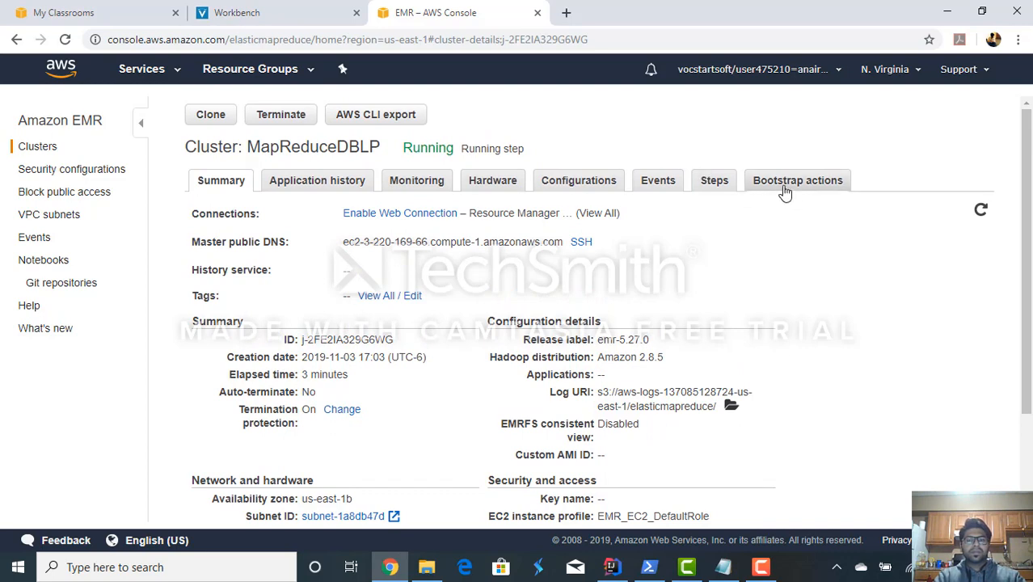
- Refresh the log entries of both cluster steps and look at the cluster's bootstrap actions
left_click(716, 185)
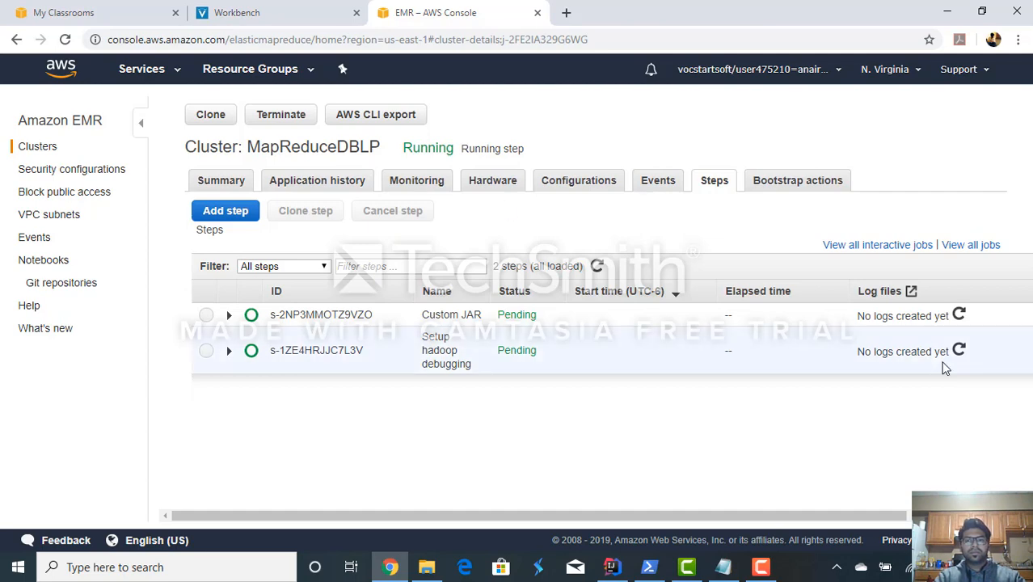
left_click(960, 315)
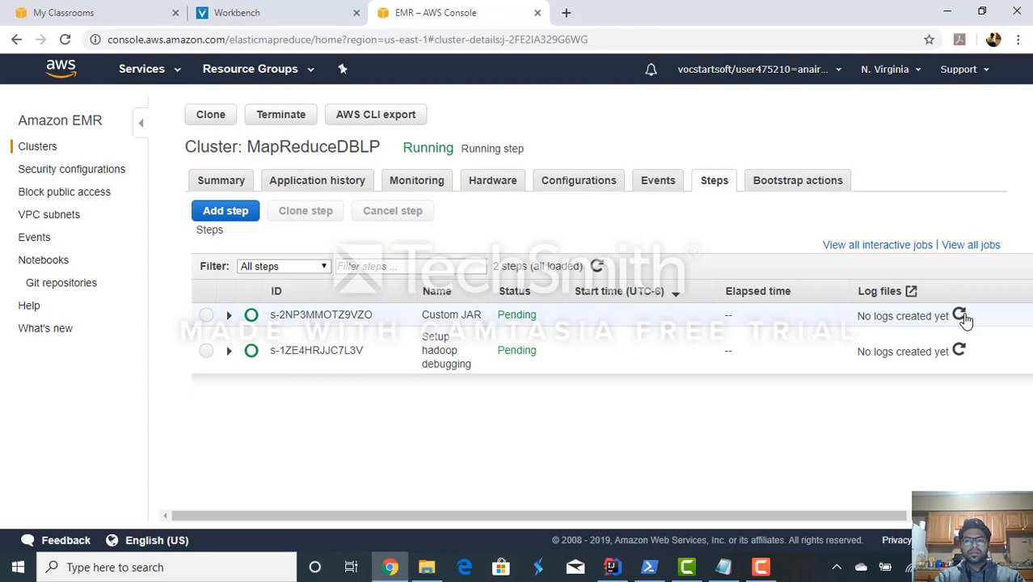
left_click(958, 354)
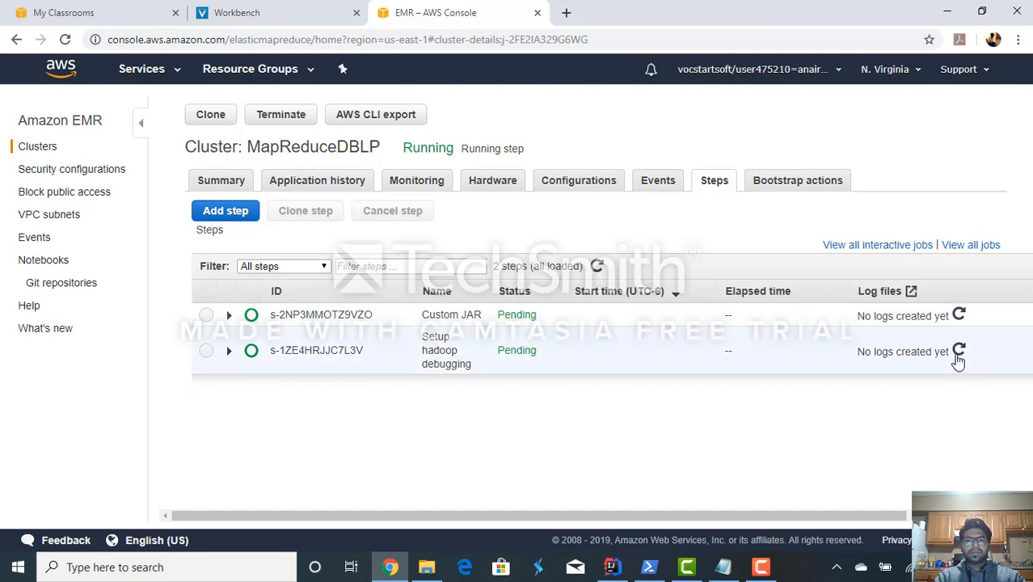
left_click(808, 181)
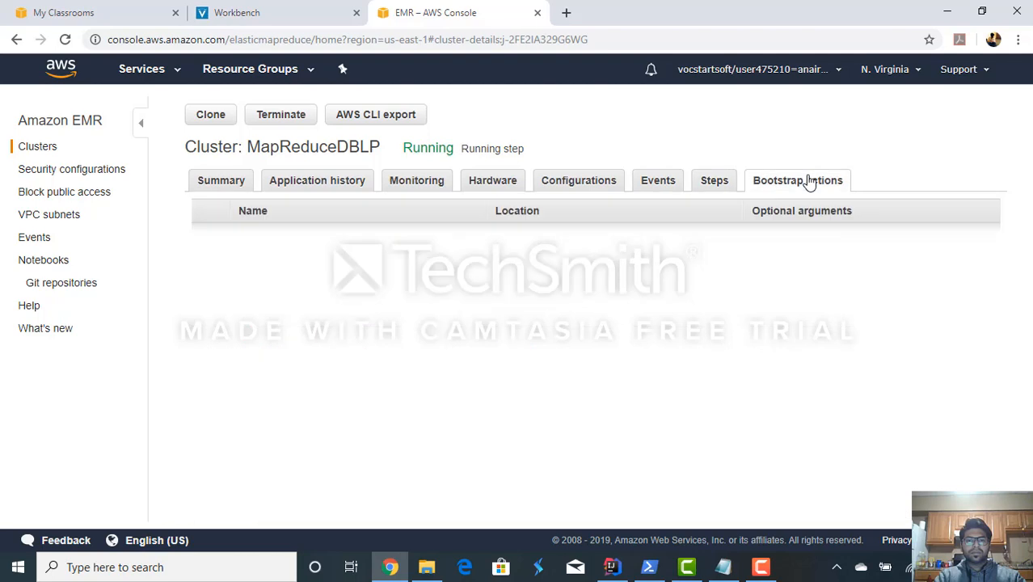
- Refresh the cluster's step list and check the logs of the Setup hadoop debugging and Custom JAR steps
left_click(714, 179)
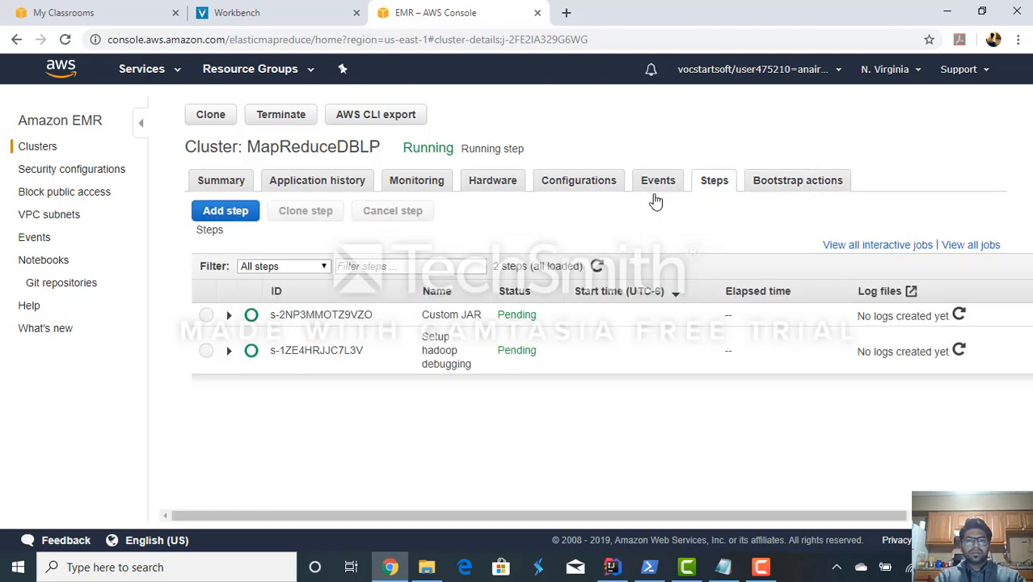
left_click(597, 270)
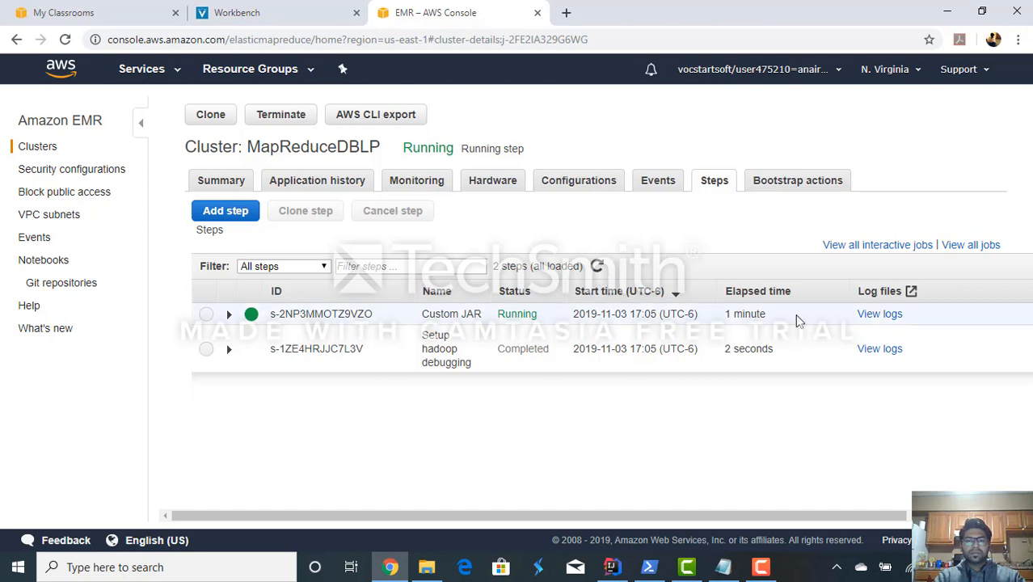
left_click(876, 353)
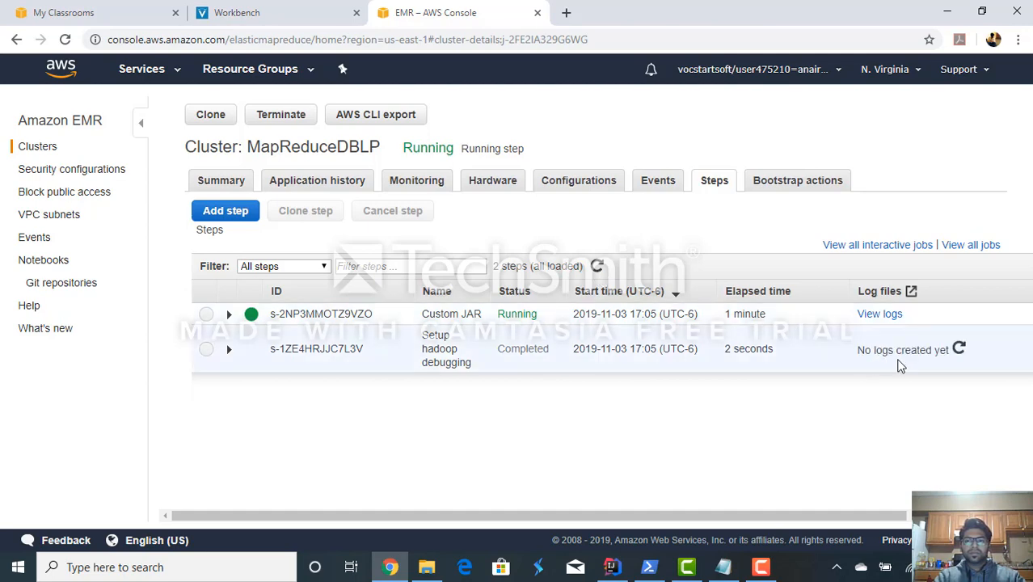
left_click(887, 316)
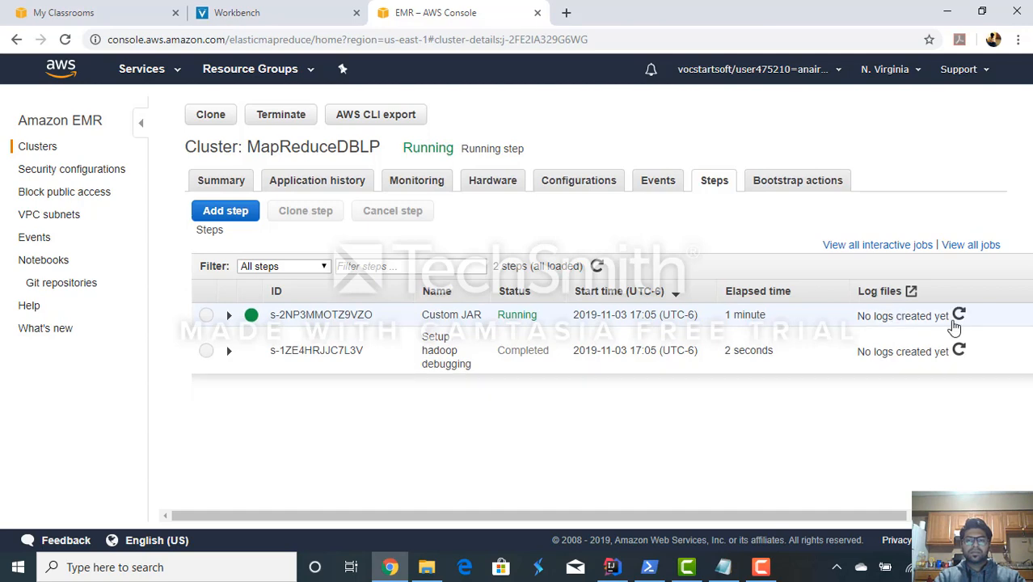
left_click(959, 319)
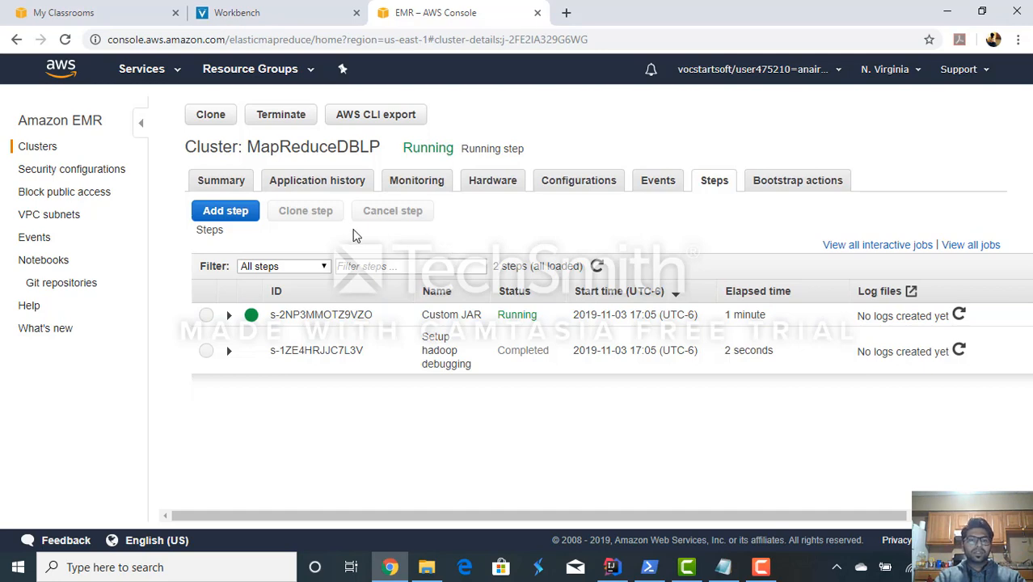
- Check the YARN application history and refresh the log entry of the Custom JAR step
left_click(315, 188)
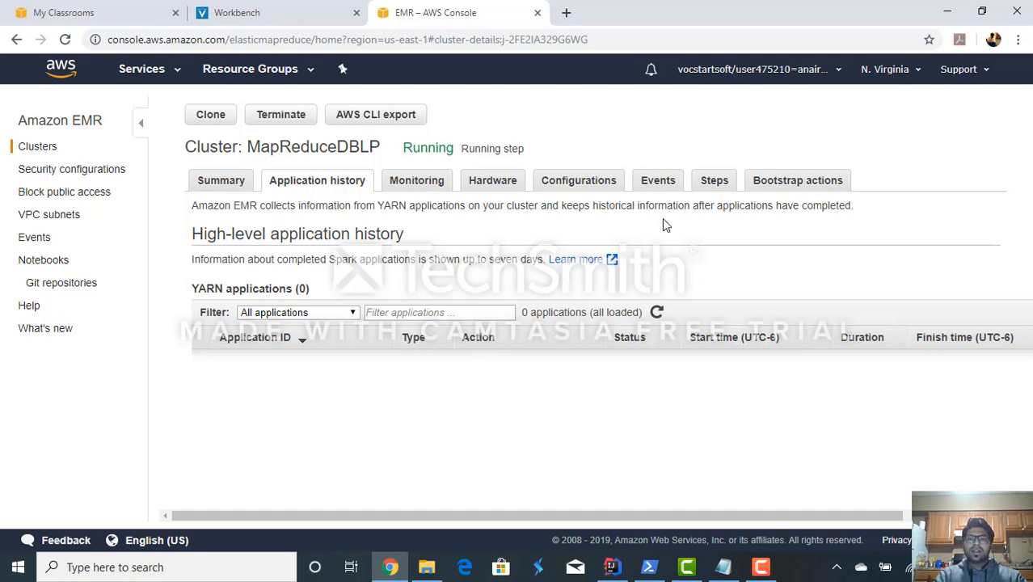
left_click(725, 186)
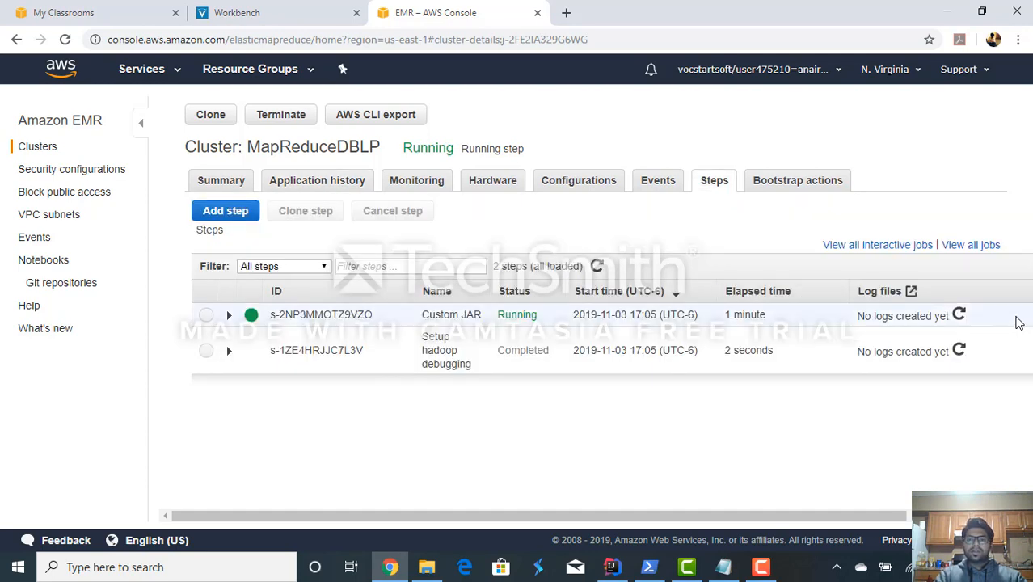
left_click(959, 316)
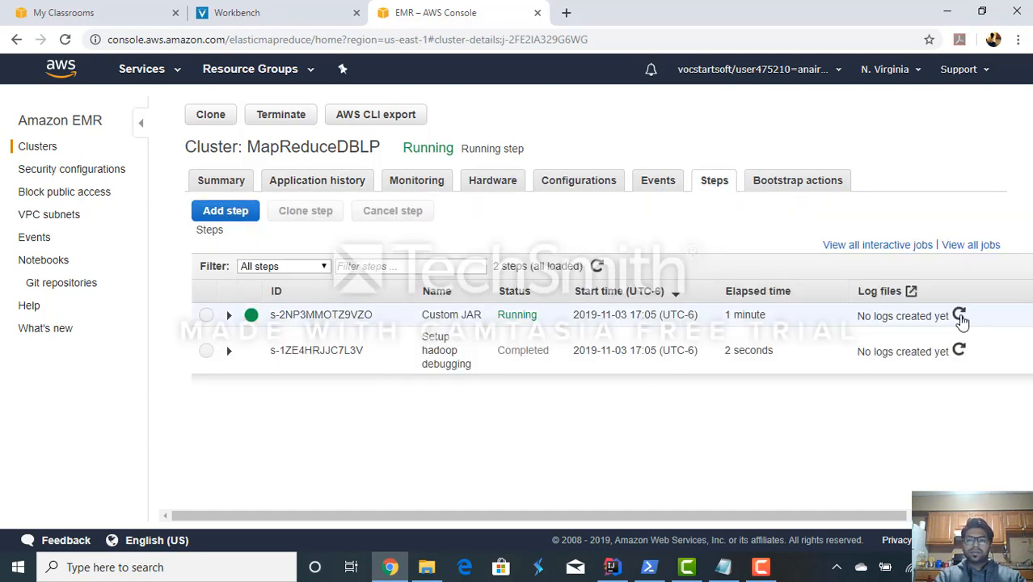
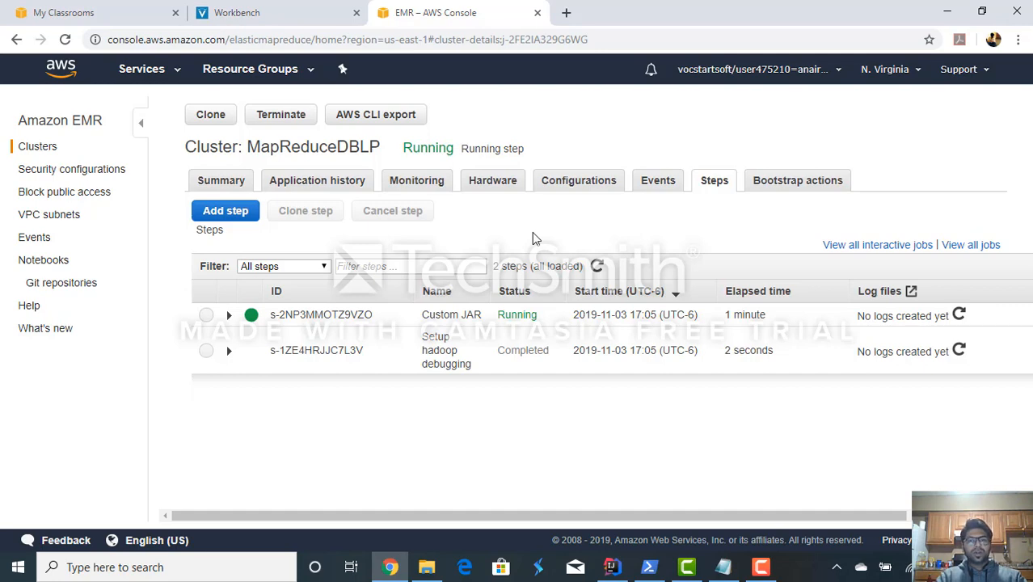
- Open the cluster's application history and check the status of the Co-author range application
mouse_move(774, 570)
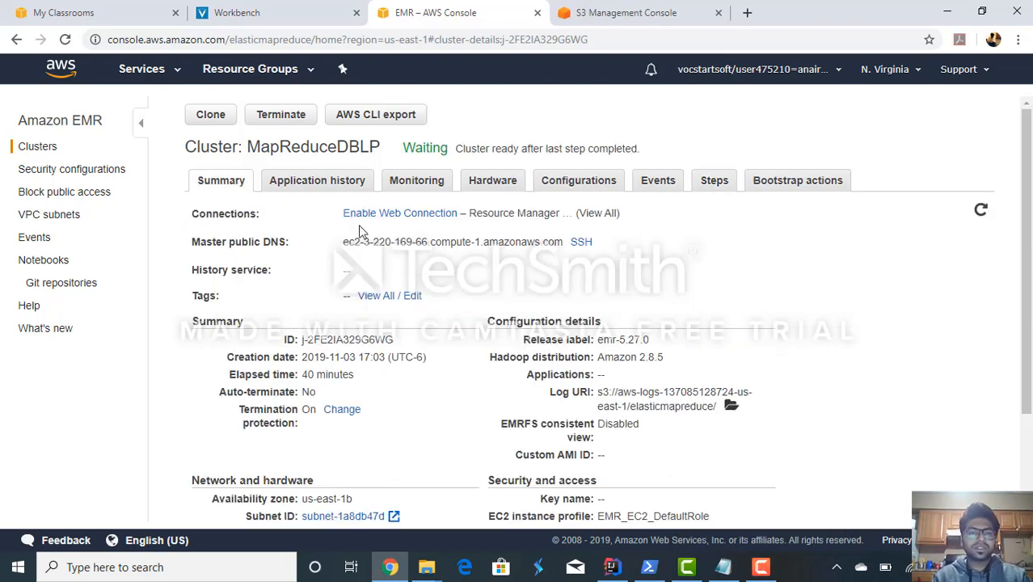
left_click(318, 183)
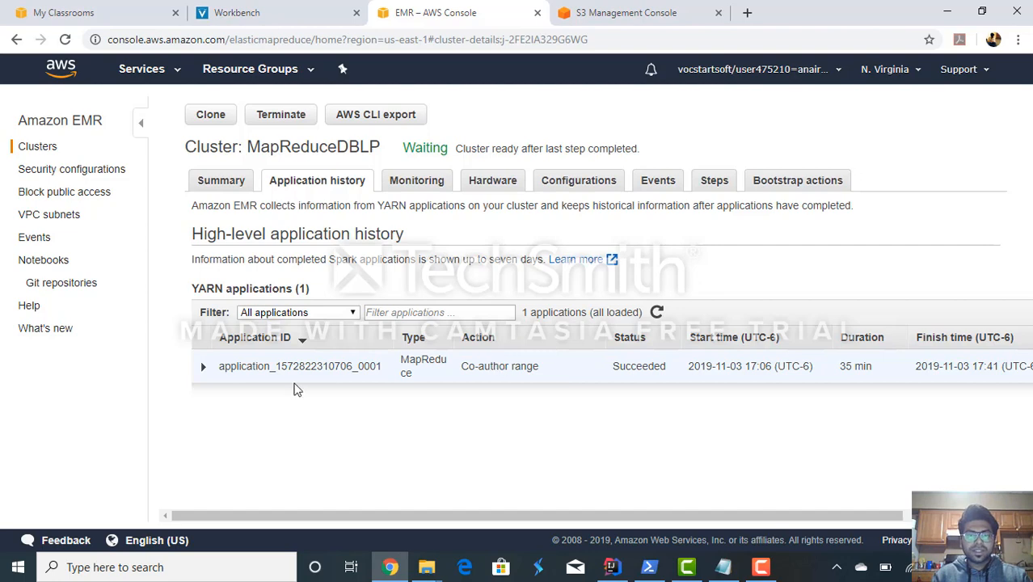
double_click(628, 369)
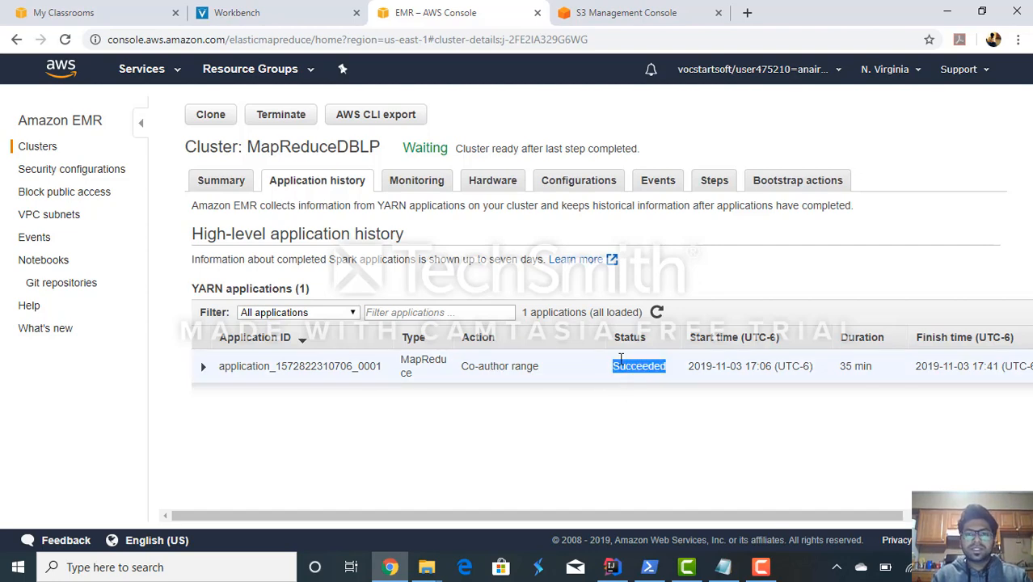
- Open the syslog of the Custom JAR step and read through its map and reduce progress and job counters
left_click(711, 181)
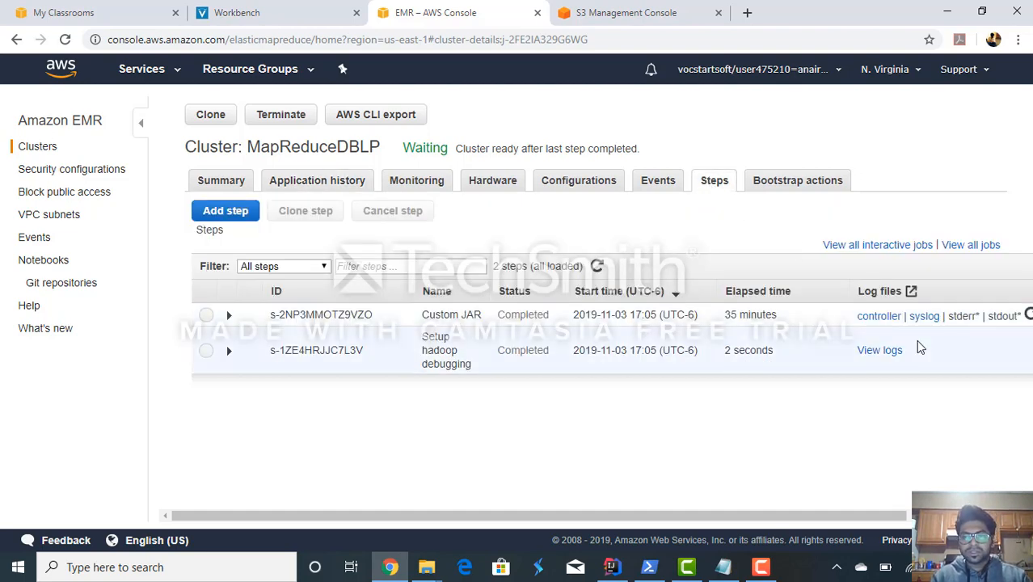
left_click(919, 319)
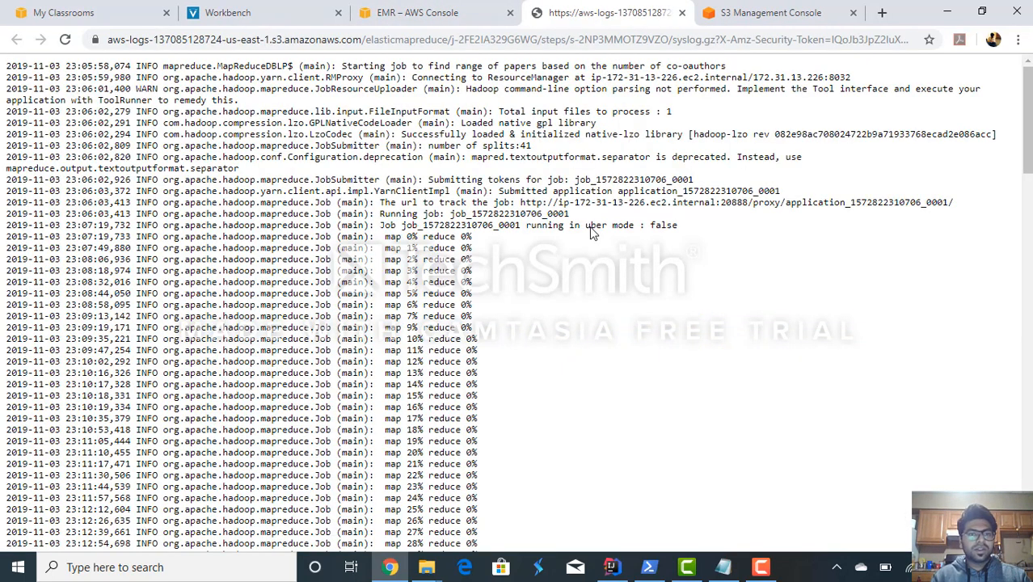
scroll(591, 232, "down", 1)
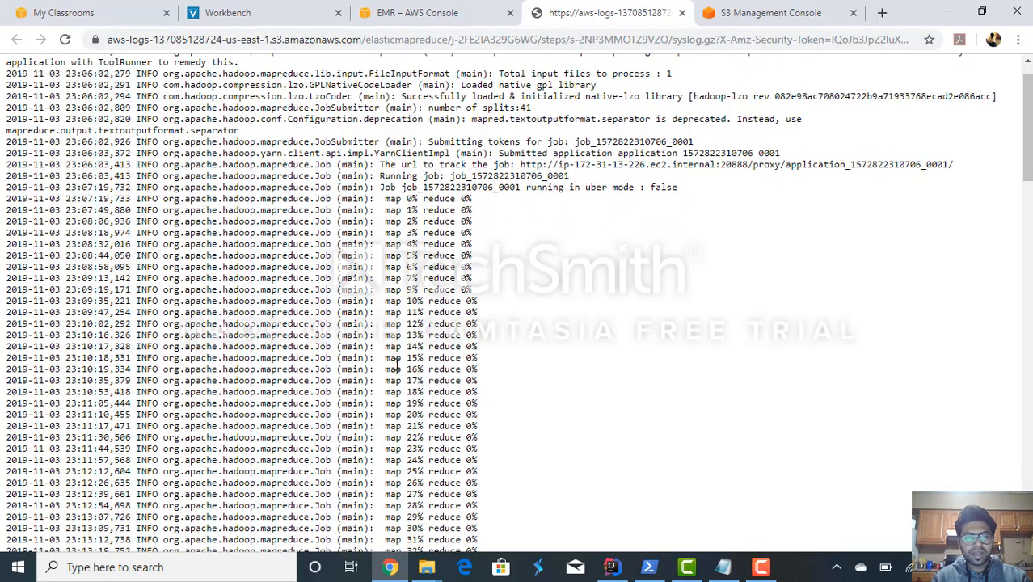
scroll(396, 365, "down", 6)
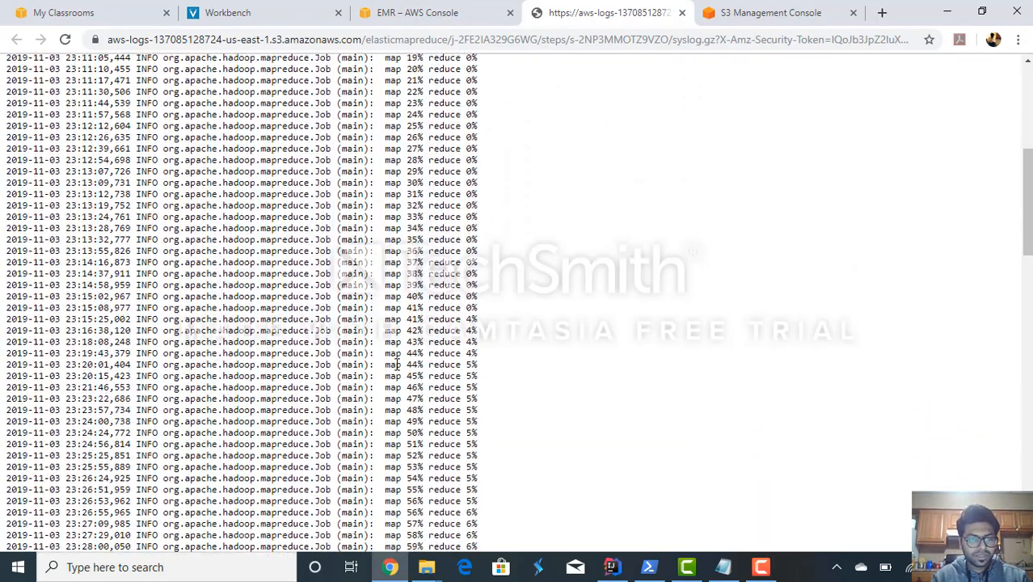
scroll(396, 366, "down", 10)
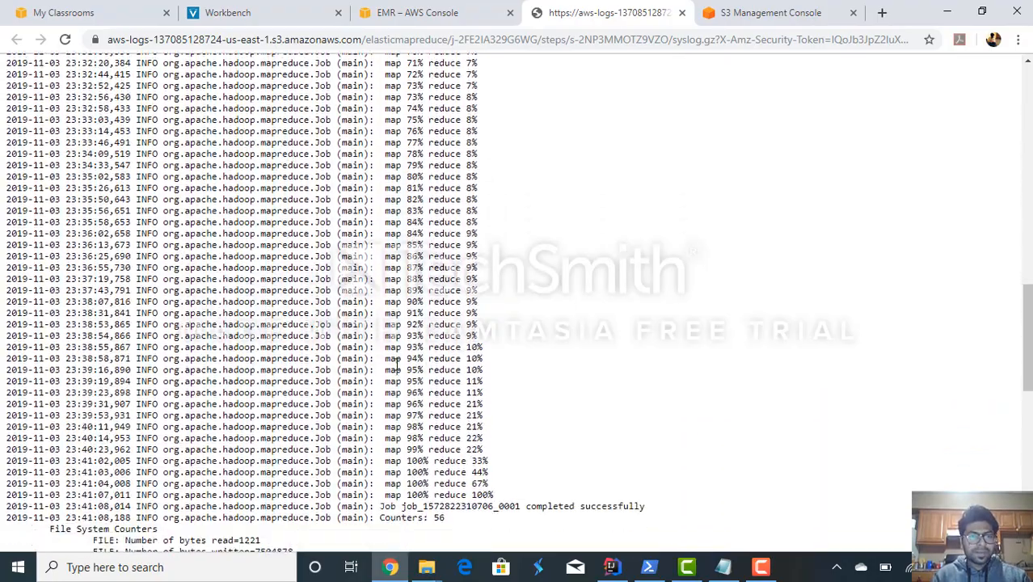
scroll(396, 365, "down", 8)
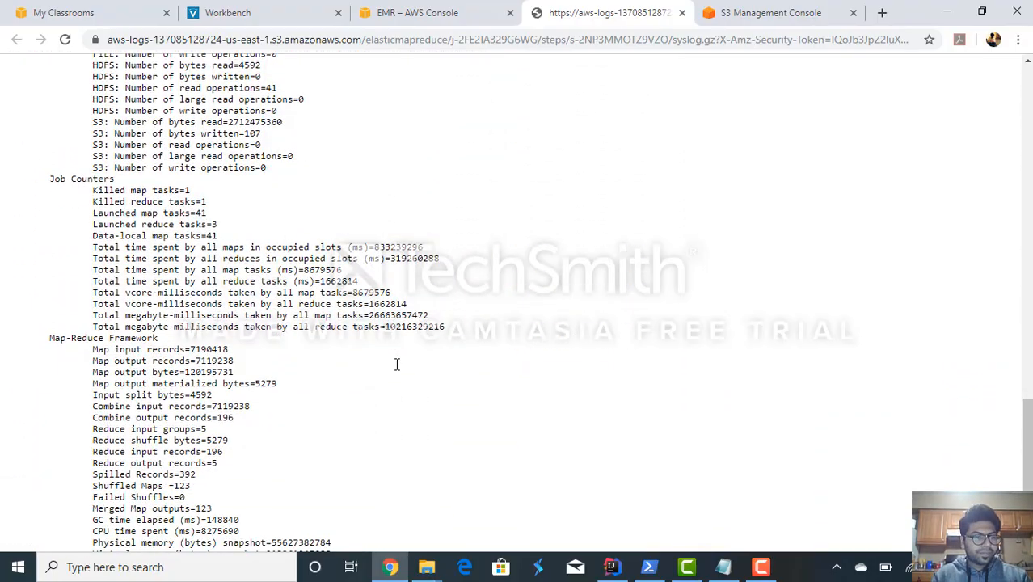
scroll(396, 364, "down", 3)
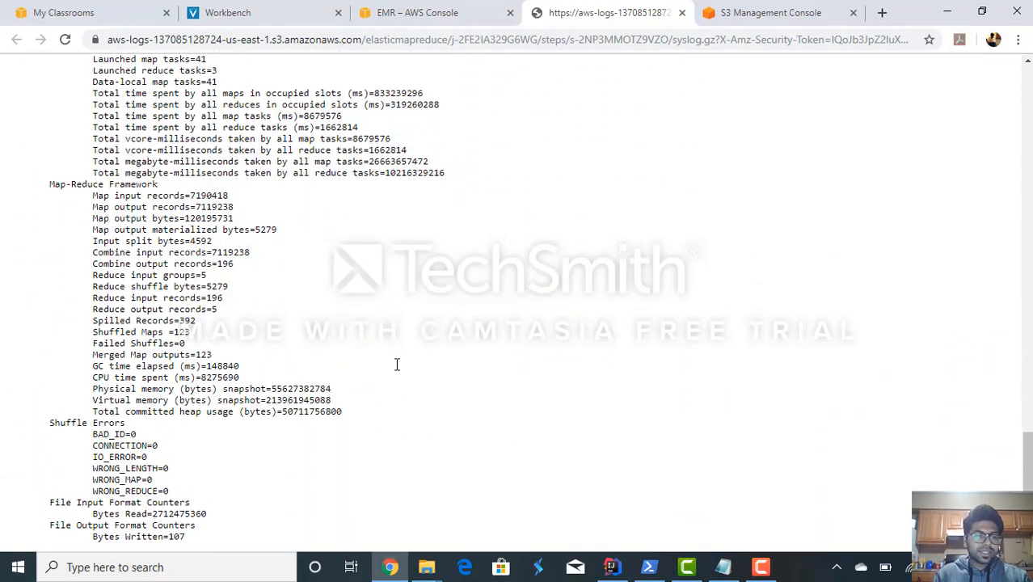
scroll(396, 364, "up", 20)
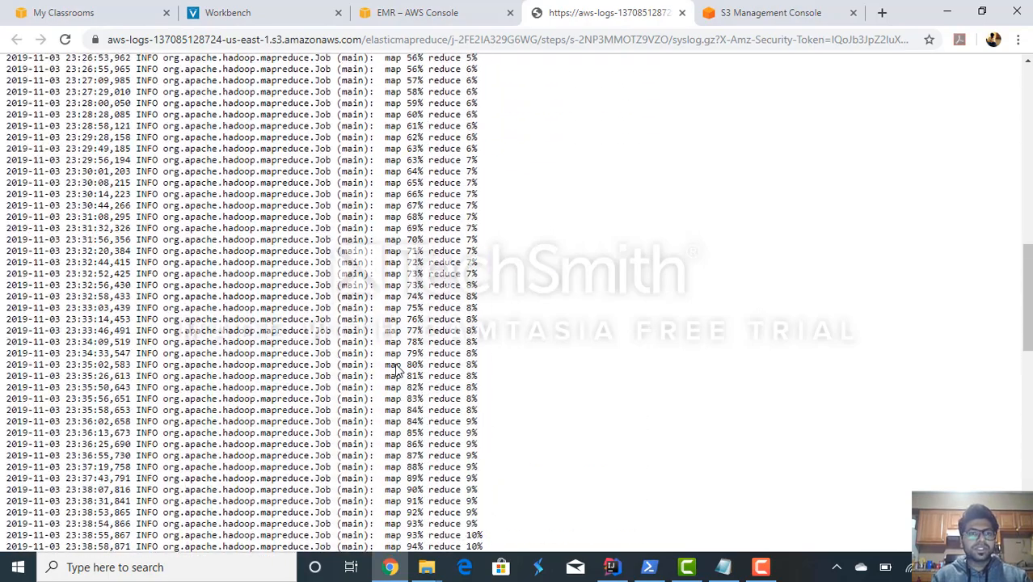
scroll(396, 365, "up", 10)
- Return to the EMR cluster's application history and expand the diagnostics of the Co-author range application
left_click(428, 12)
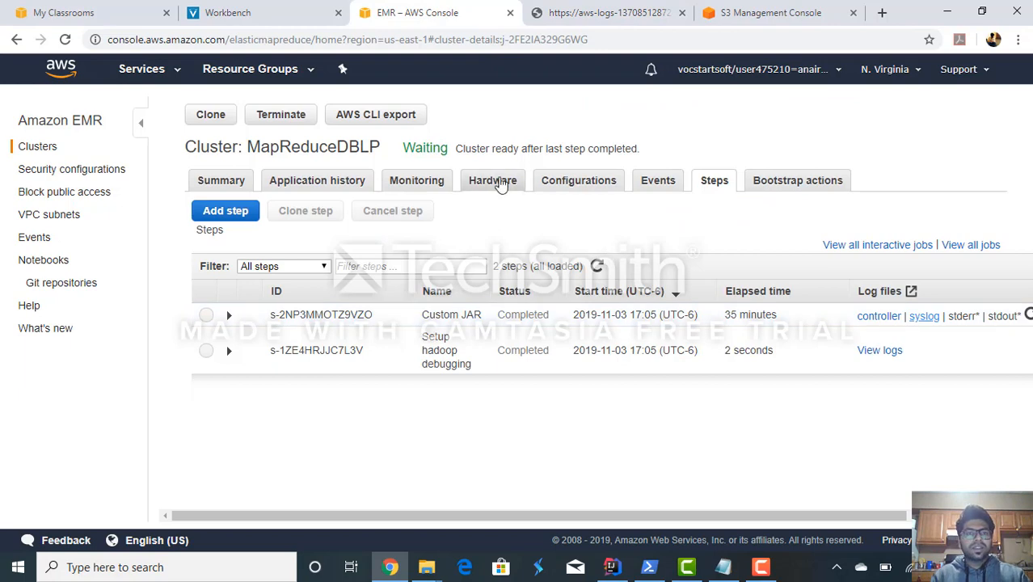
left_click(365, 180)
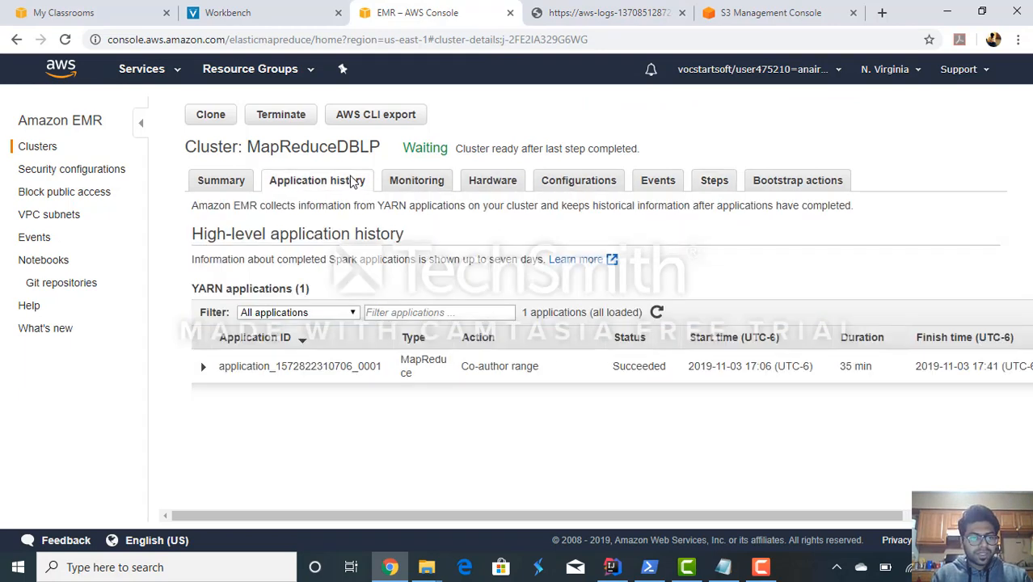
left_click(203, 368)
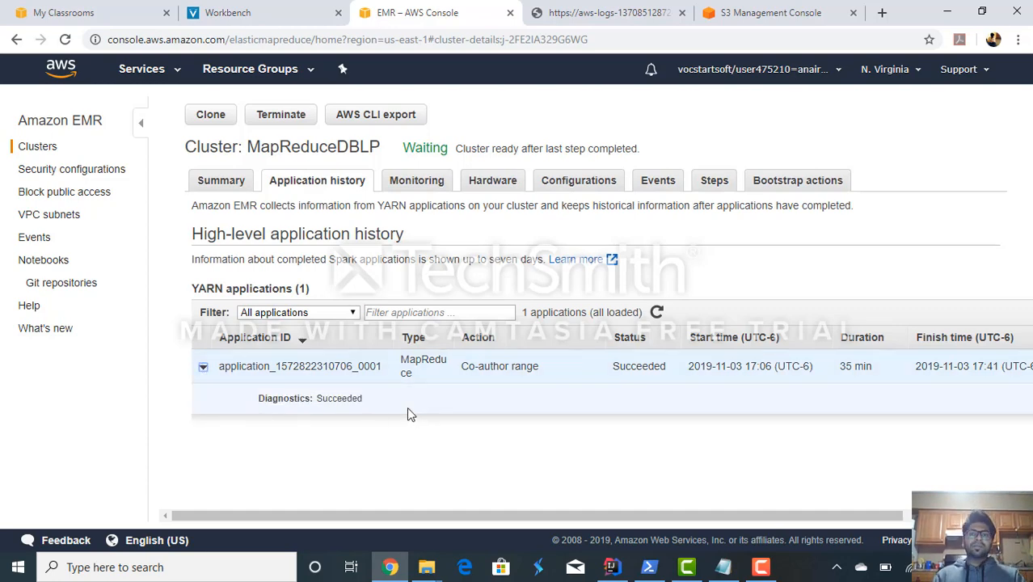
- Switch to the S3 bucket and open mapreduceoutput/coauthorrange, viewing the details of part-r-00000 before returning to the folder
left_click(767, 9)
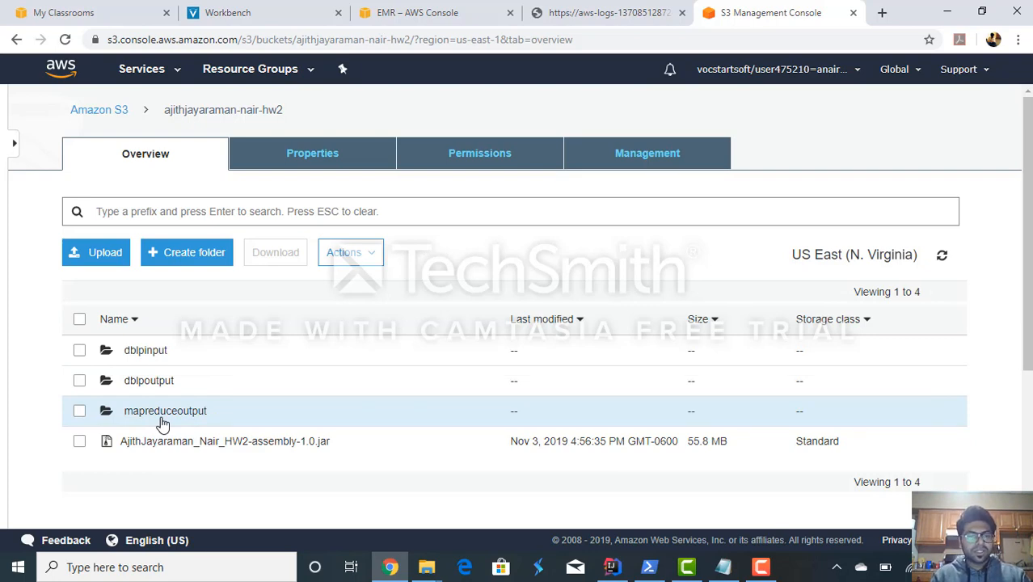
left_click(164, 412)
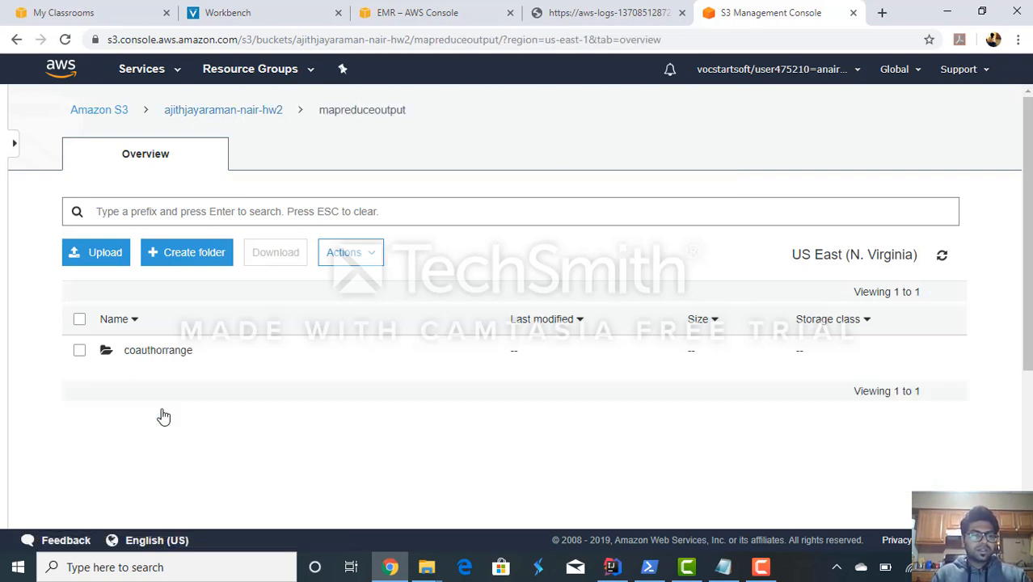
left_click(160, 354)
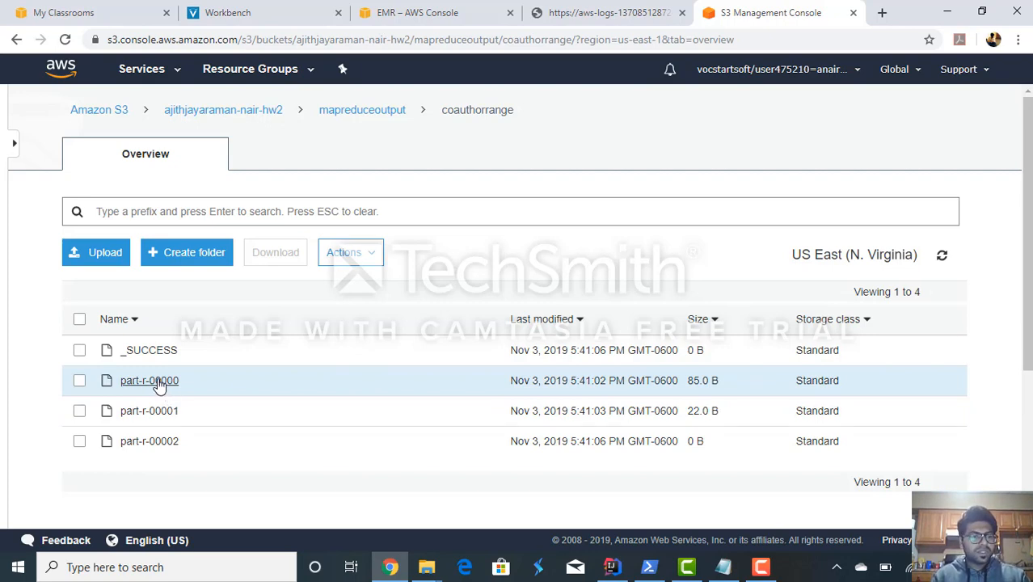
left_click(149, 380)
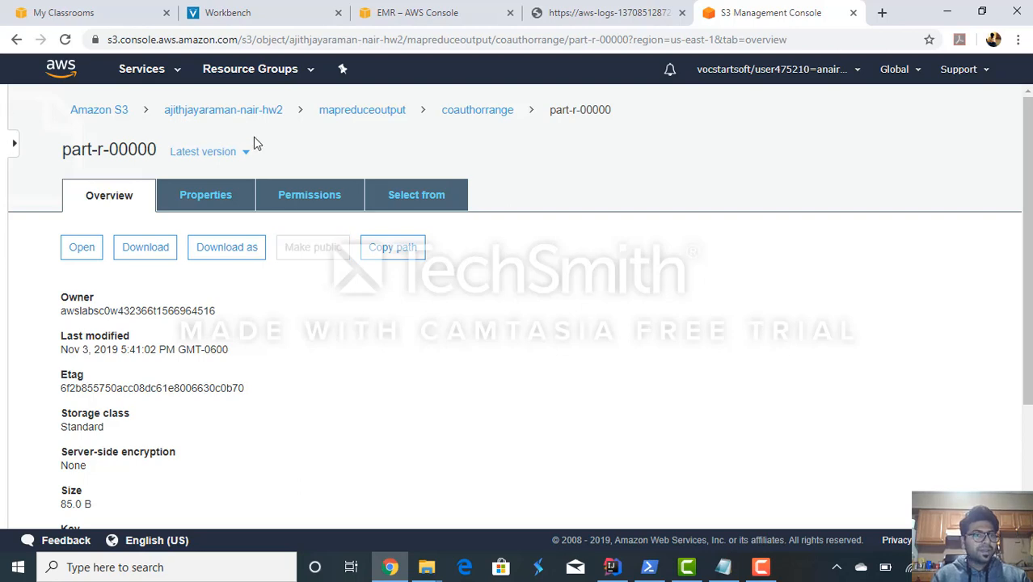
left_click(479, 116)
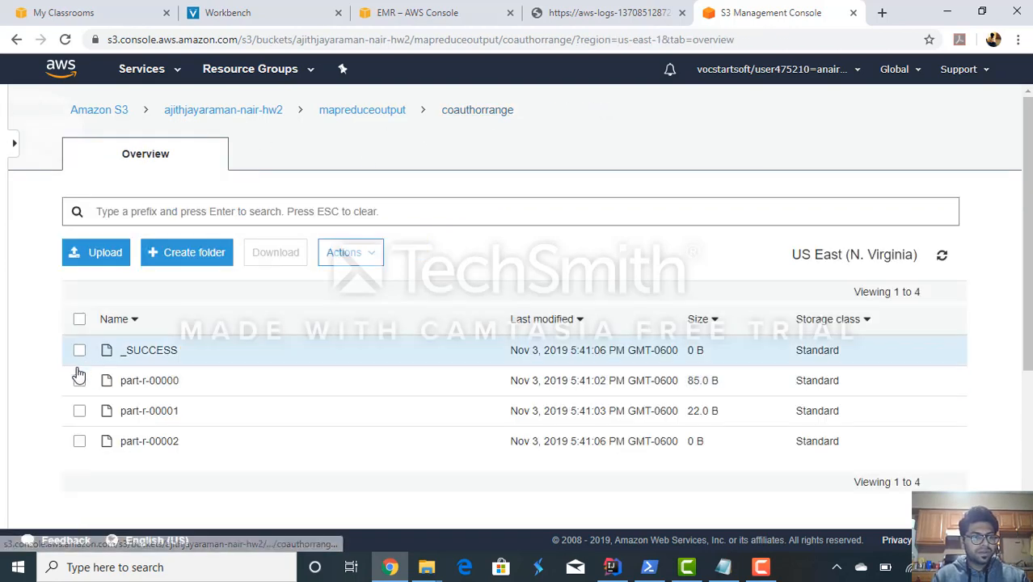
- Download the output files part-r-00000, part-r-00001 and part-r-00002 one by one from the coauthorrange folder
left_click(79, 380)
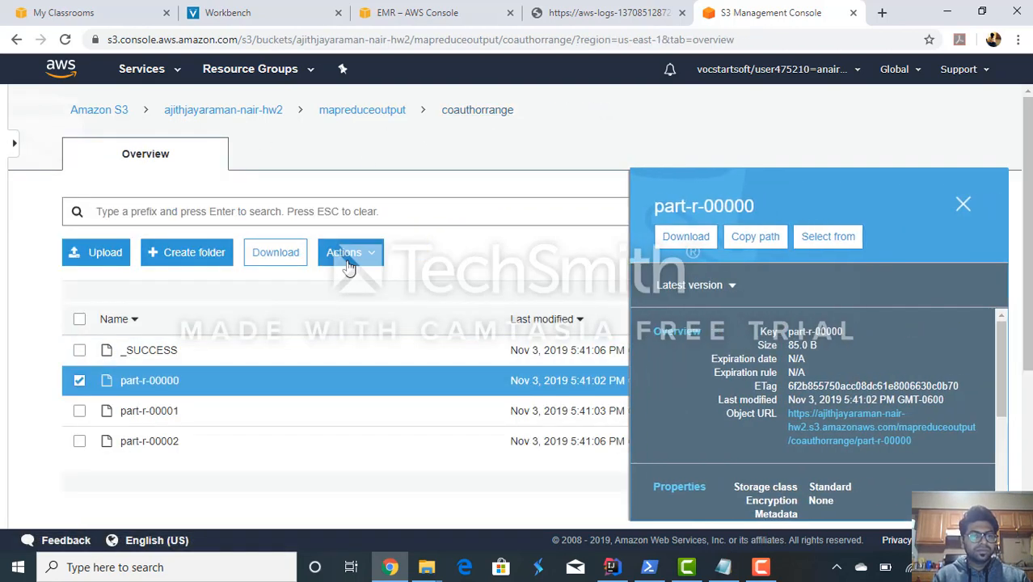
left_click(348, 265)
left_click(283, 257)
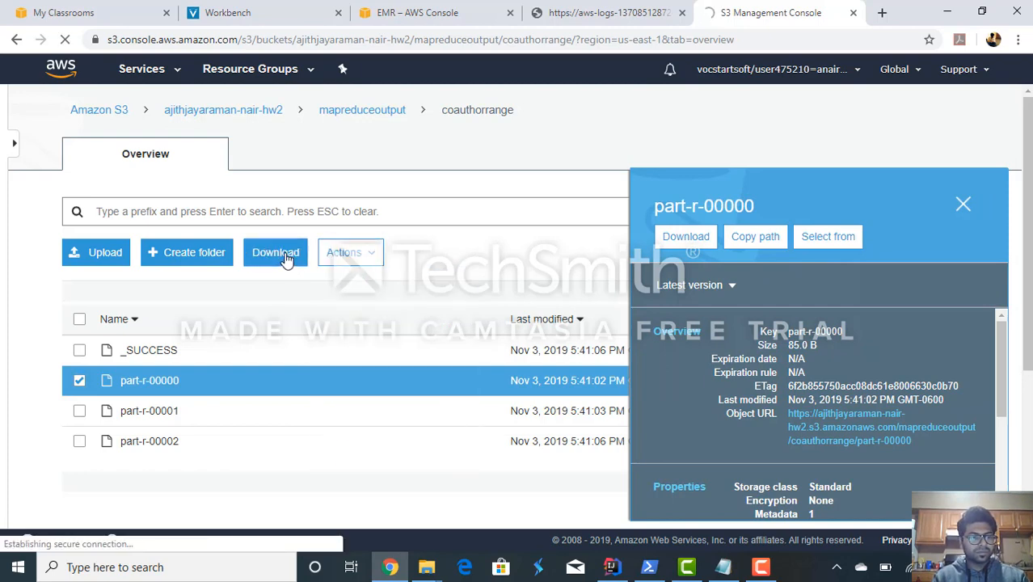
left_click(79, 379)
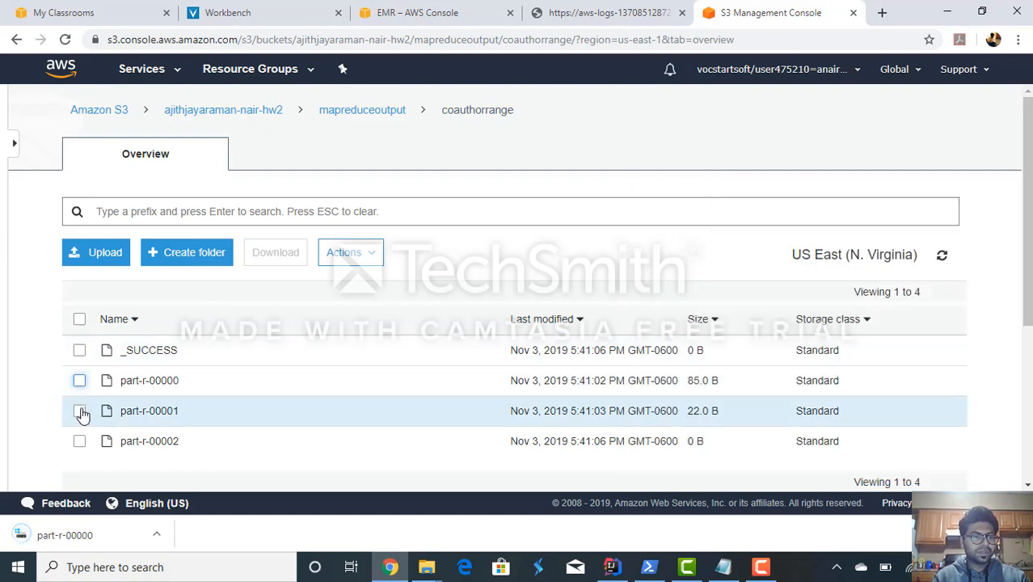
left_click(79, 410)
left_click(273, 264)
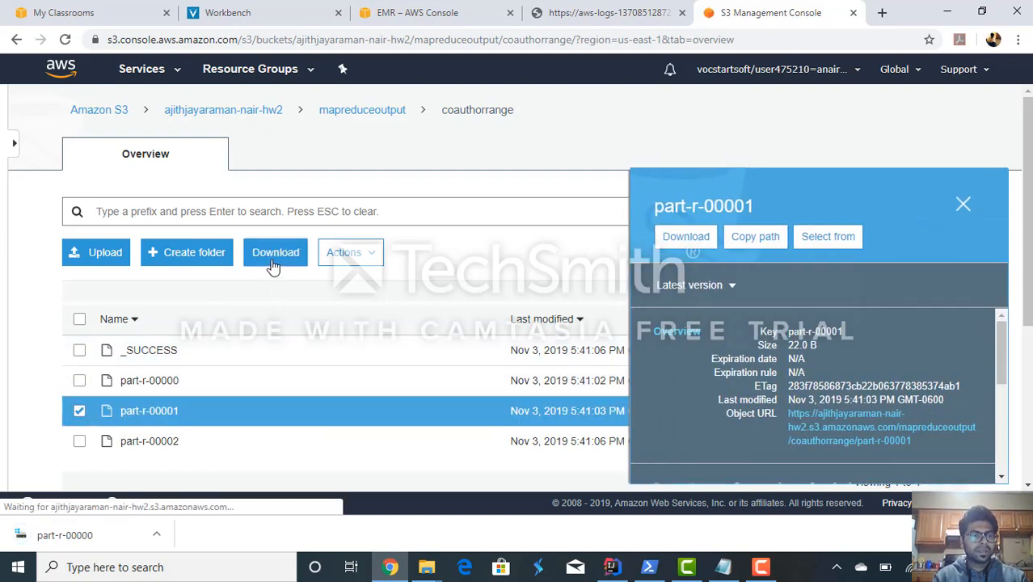
left_click(80, 410)
left_click(79, 440)
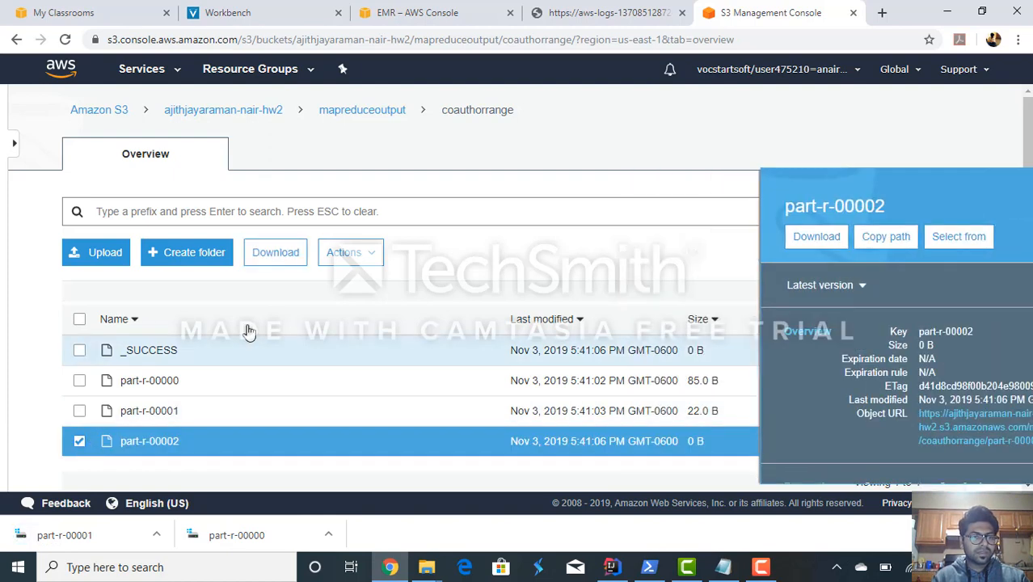
left_click(266, 261)
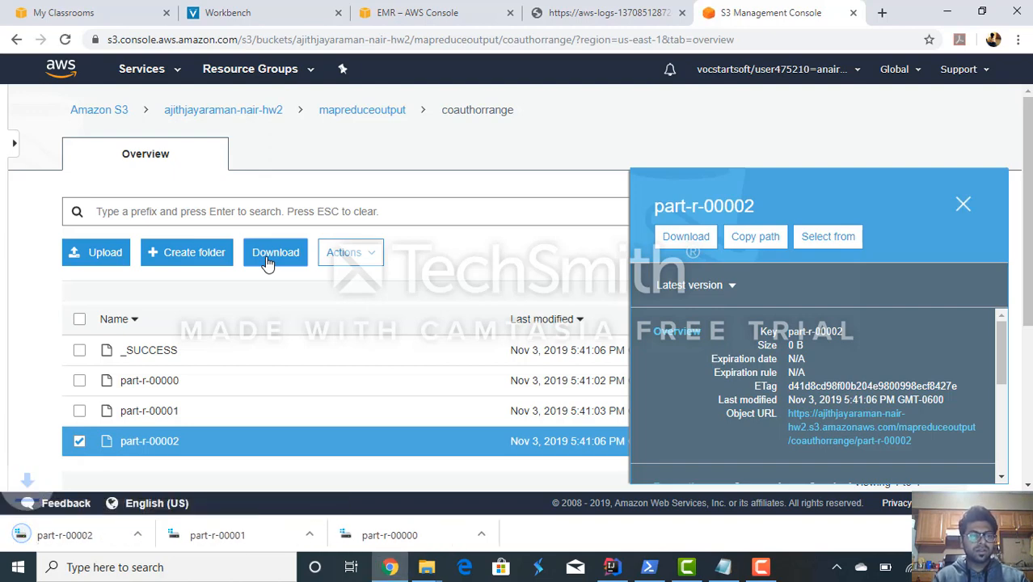
- Transfer the three downloaded part-r files from the Downloads folder into the mapreduceoutput folder on drive D
right_click(105, 535)
left_click(150, 494)
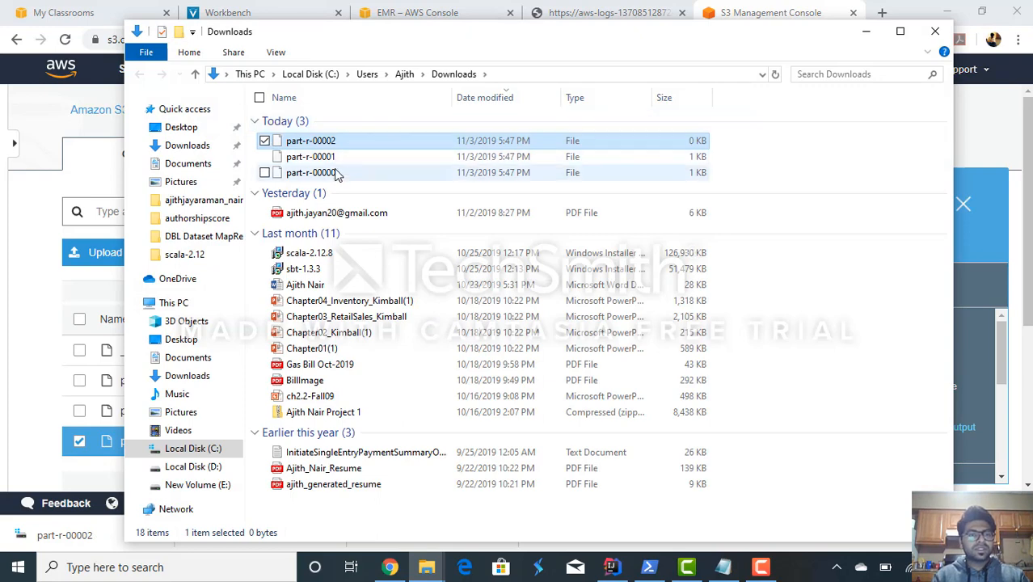
left_click(337, 175, "shift")
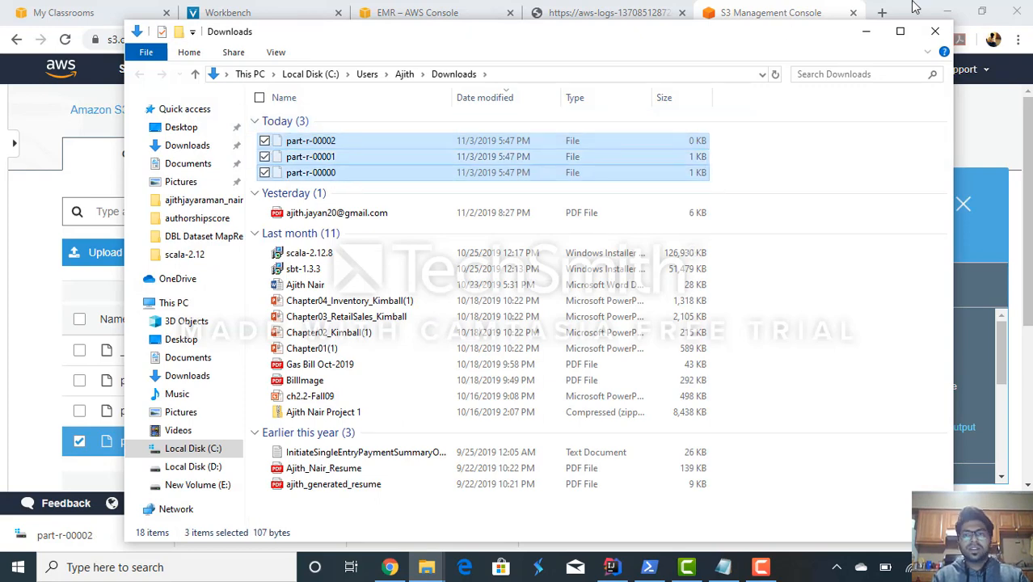
left_click(934, 34)
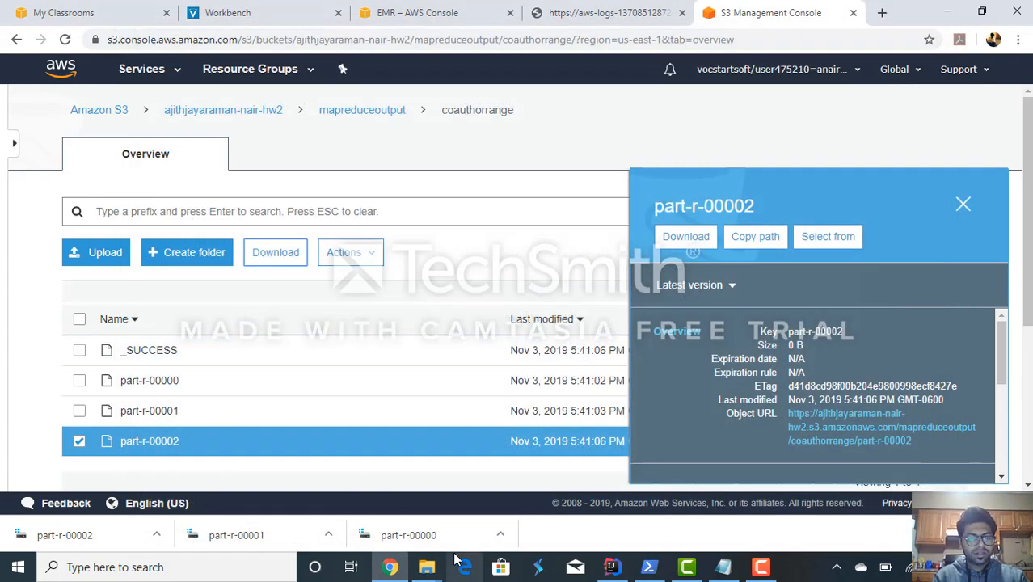
mouse_move(429, 570)
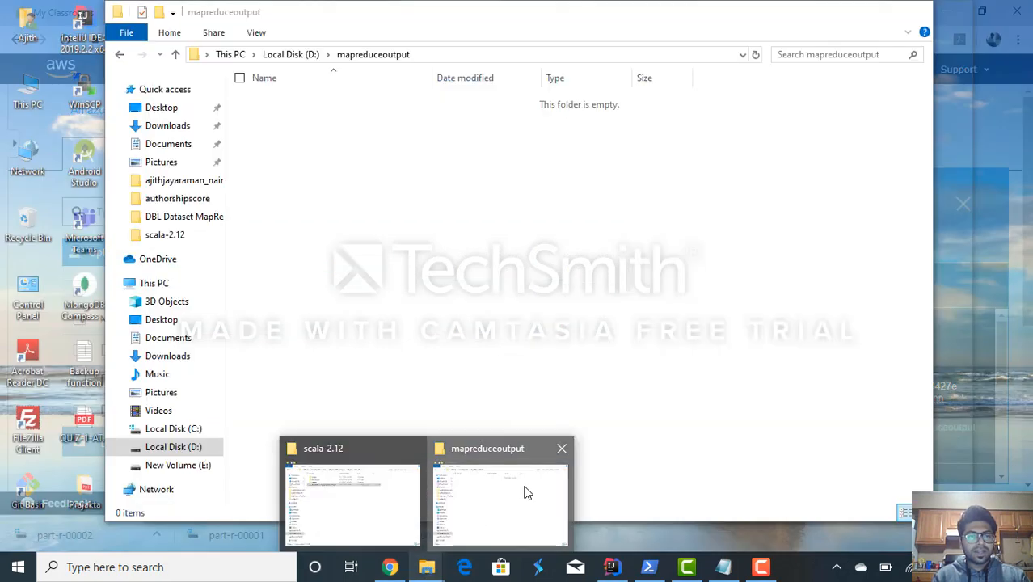
left_click(521, 490)
key("ctrl+v")
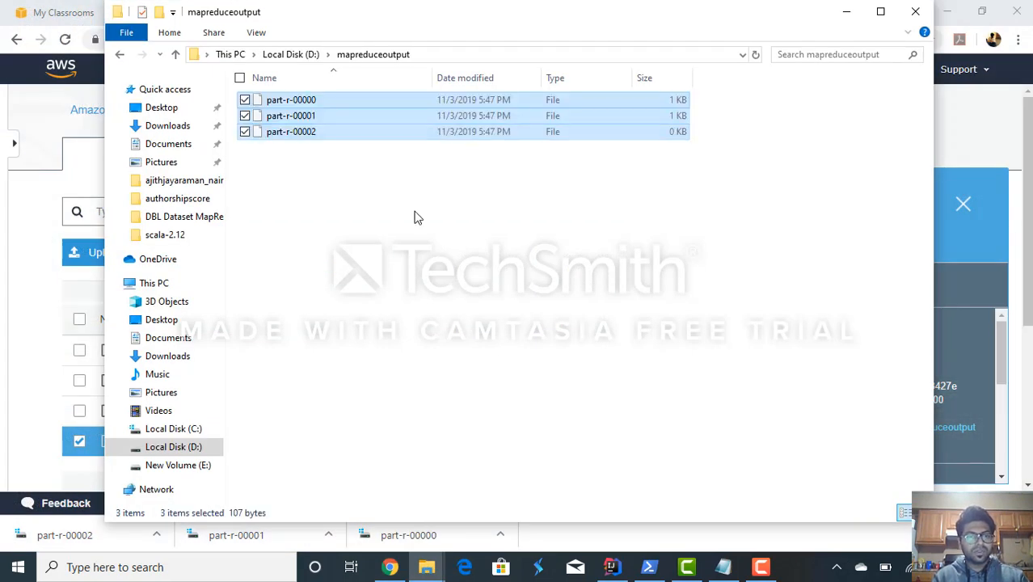
left_click(413, 218)
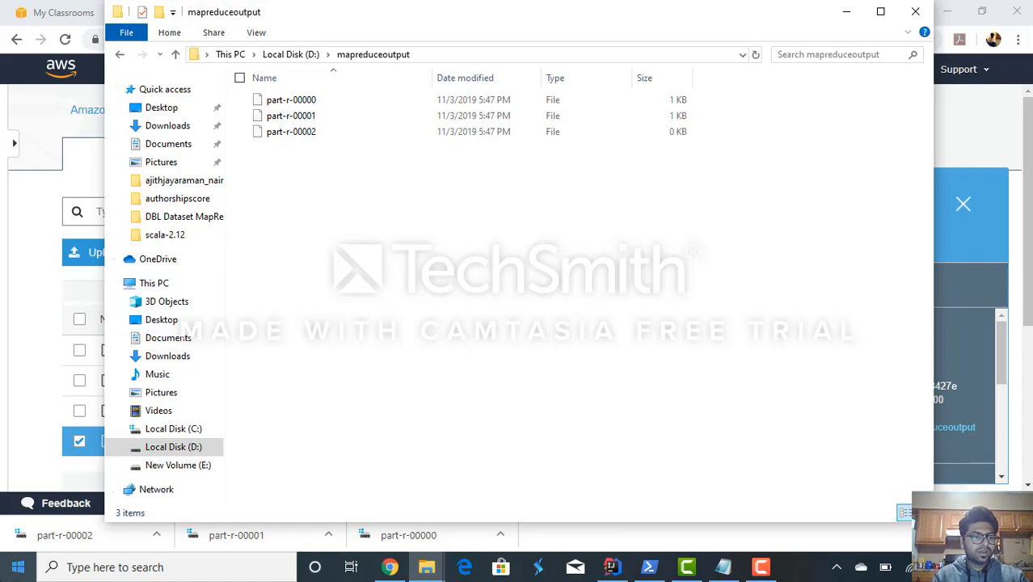
- Open Windows PowerShell and switch to drive D
left_click(18, 566)
type("power")
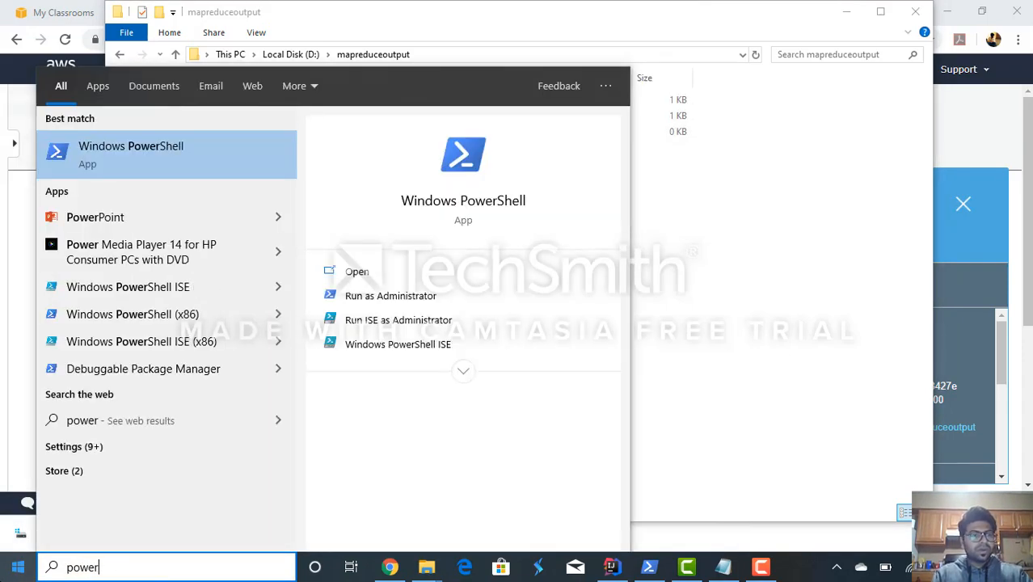
key("Return")
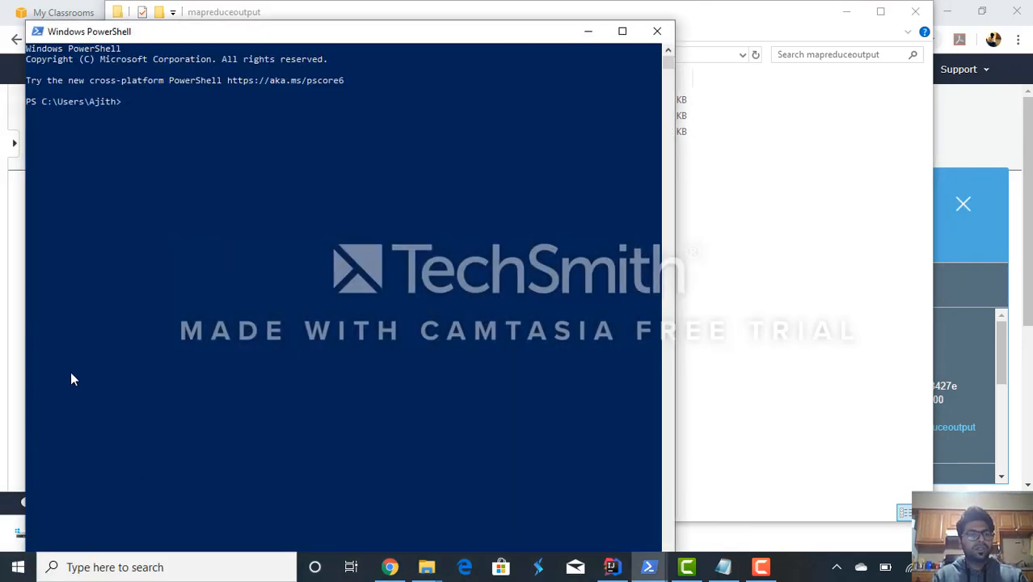
type("d:")
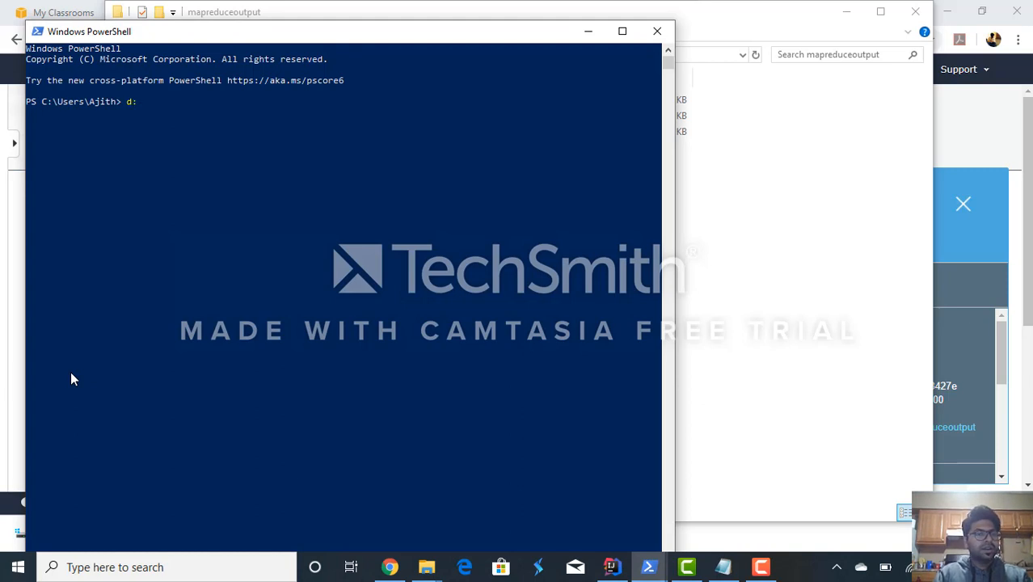
key("Return")
- Change to the mapreduceoutput directory in PowerShell and list its files
type("cd ")
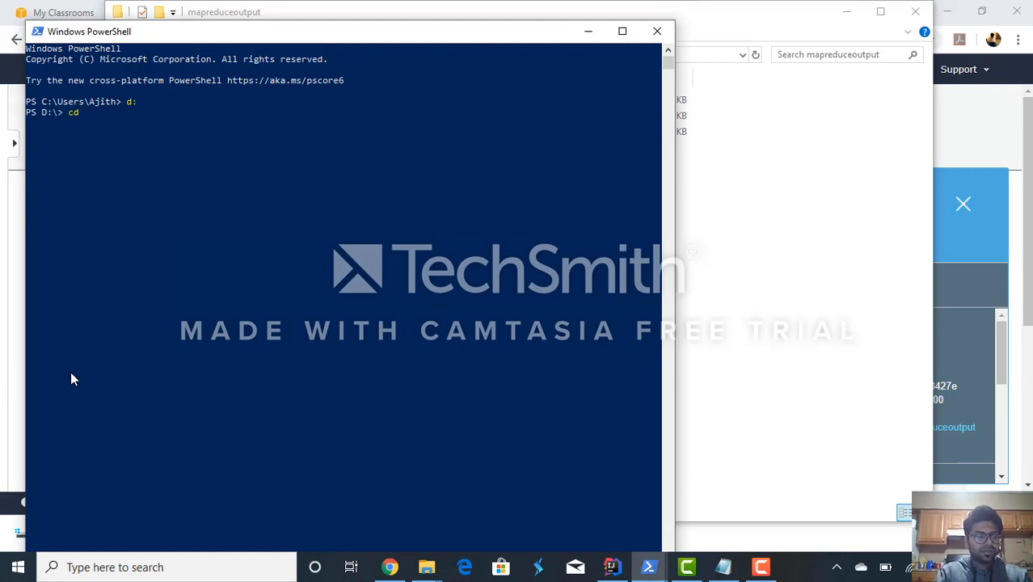
type("map")
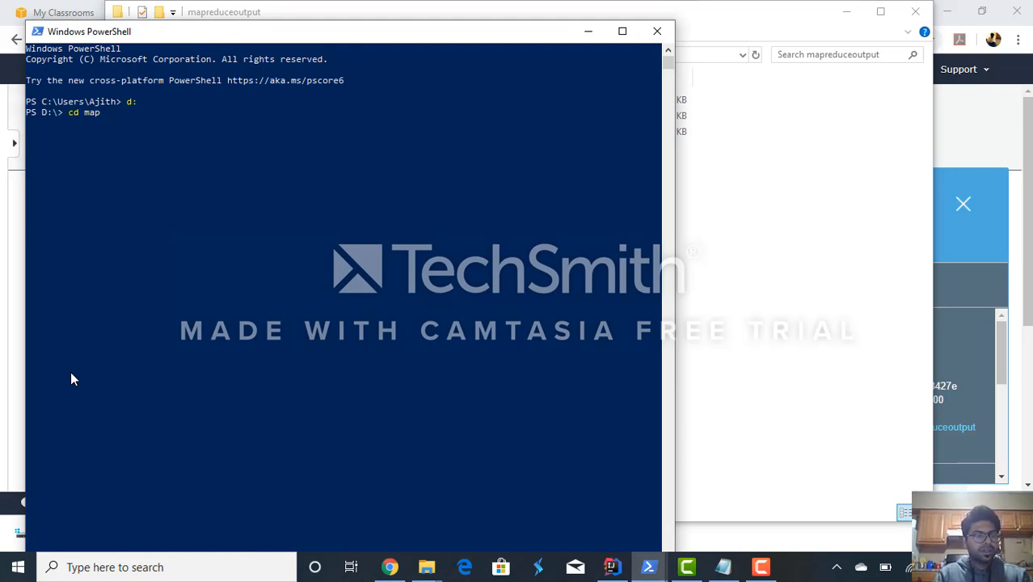
key("Tab")
key("Return")
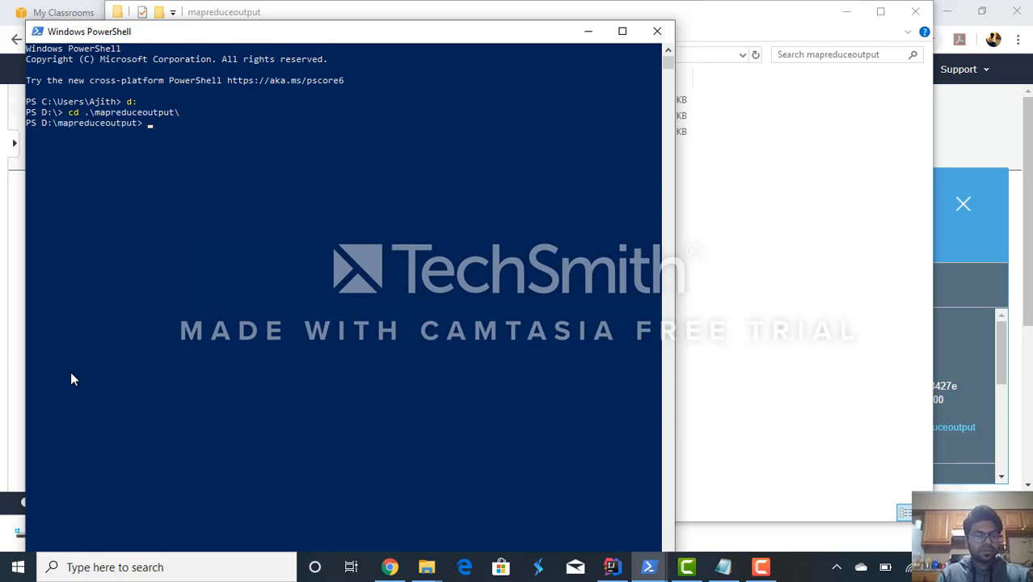
type("ls")
key("Return")
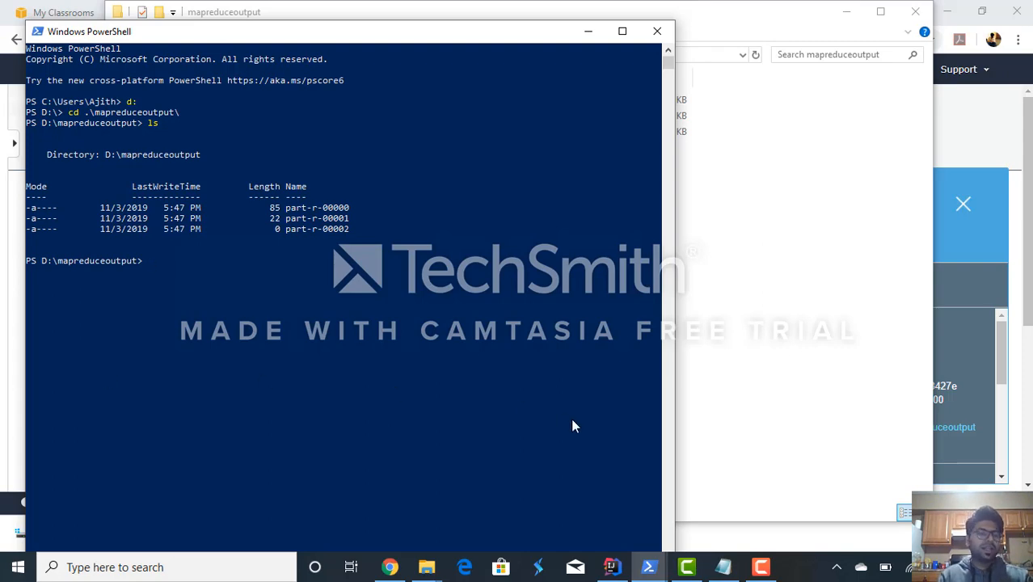
- Consult the Rename-Item commands in the Instructions notes in Notepad, selecting the part-r-00000 line, and return to PowerShell
left_click(722, 566)
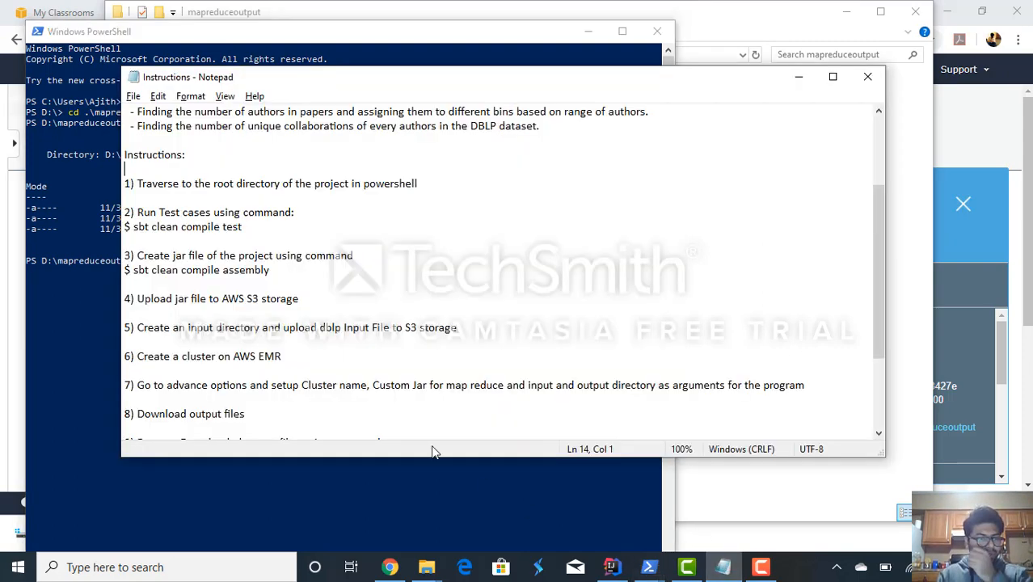
scroll(459, 333, "down", 3)
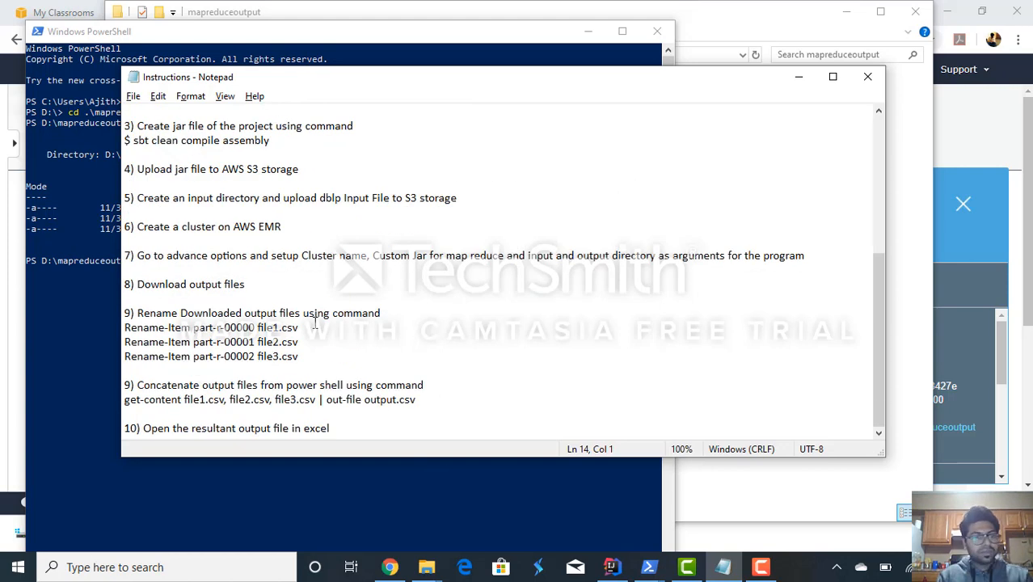
left_click_drag(298, 328, 125, 327)
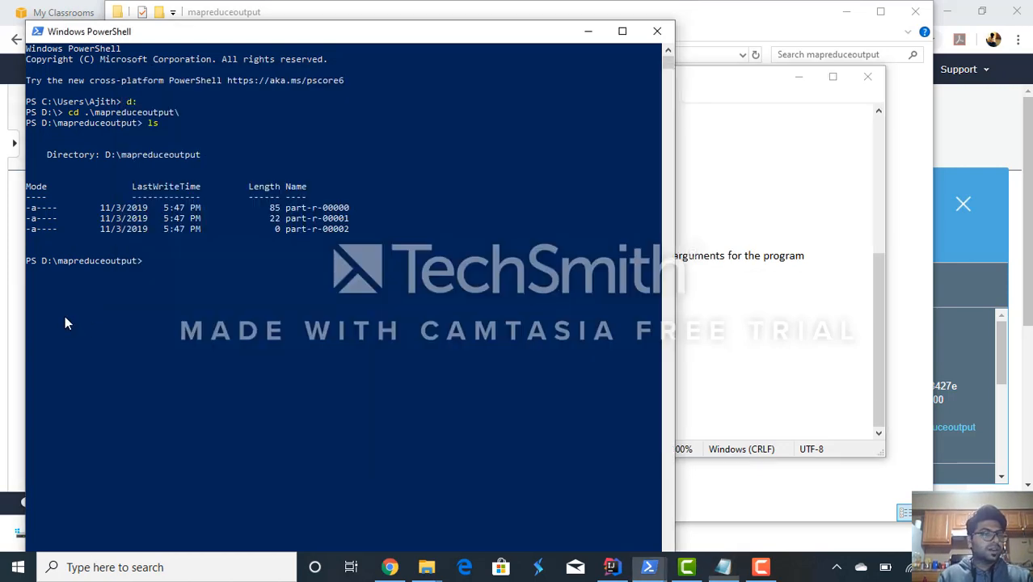
left_click(65, 315)
left_click(235, 305)
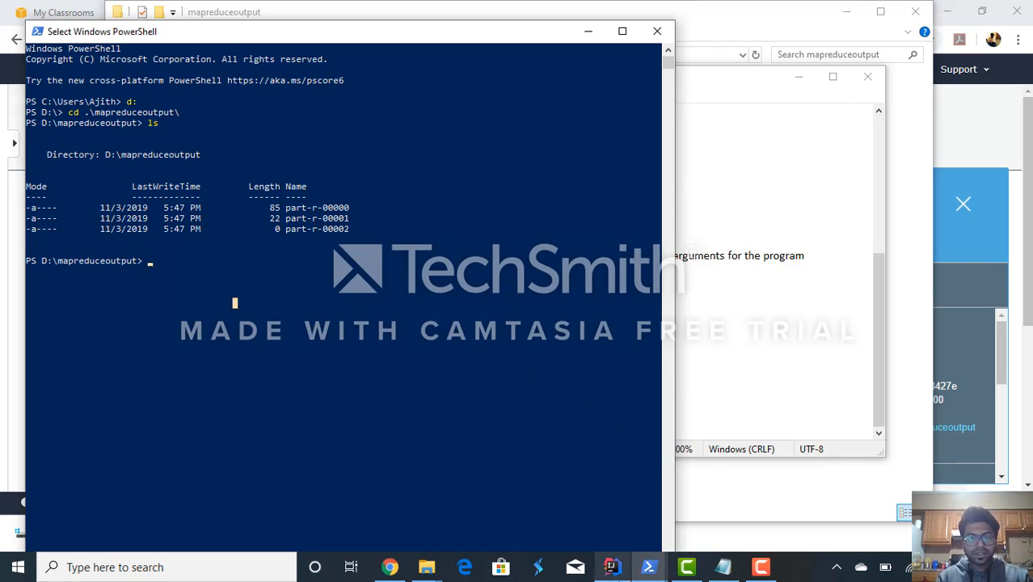
- Switch to IntelliJ IDEA and examine the text output separator setting and its value near the start of MapReduceDBLP.scala
left_click(612, 566)
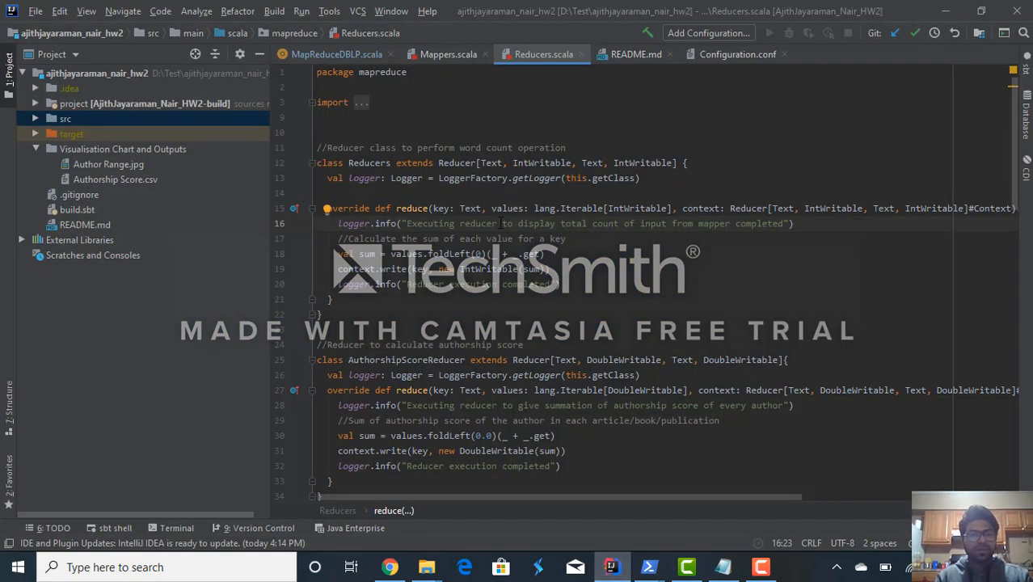
left_click(344, 56)
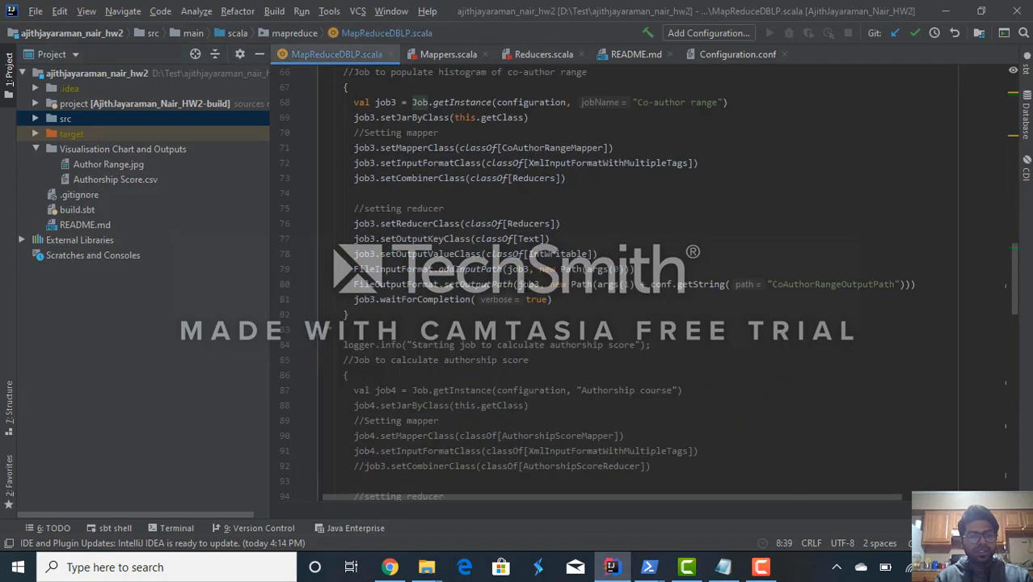
scroll(638, 283, "up", 15)
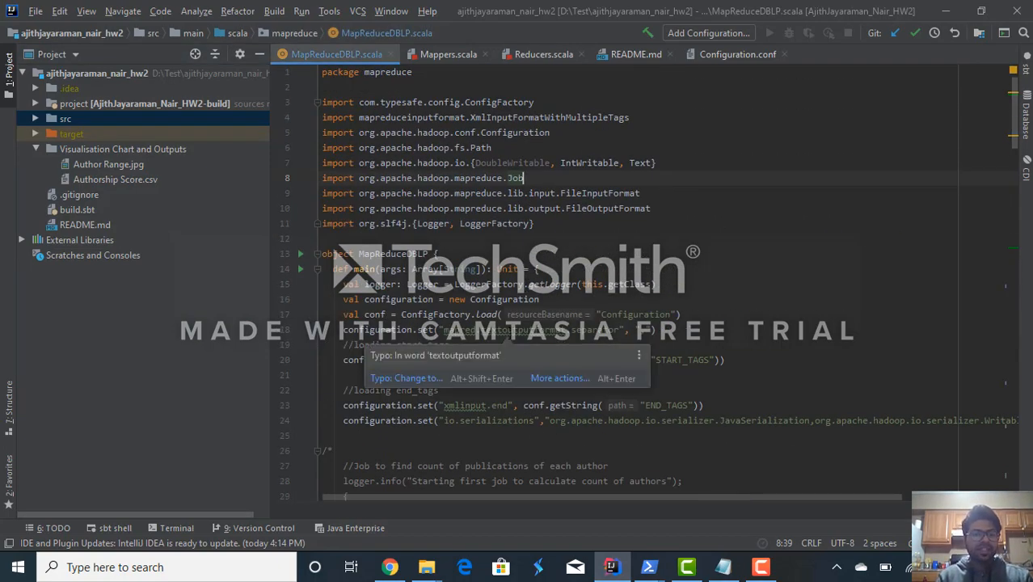
double_click(526, 329)
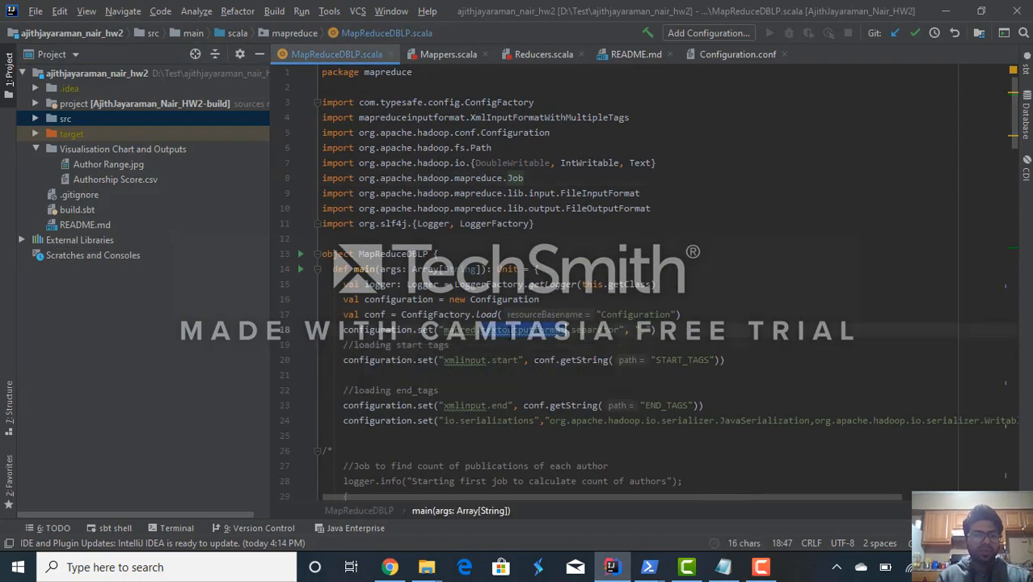
double_click(644, 330)
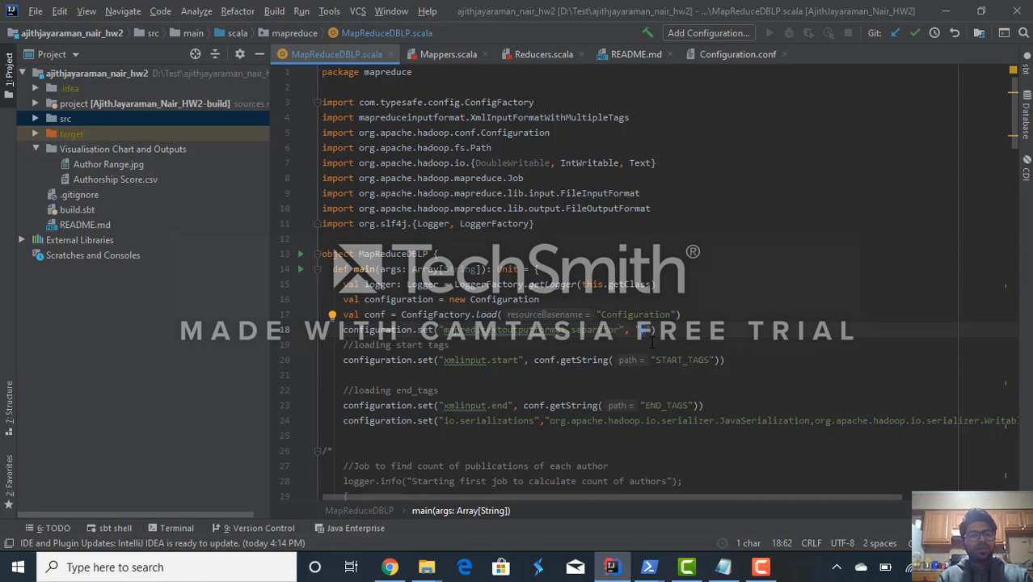
- Recheck the rename instructions in Notepad and, back in PowerShell, rename part-r-00000 to file1.csv with Rename-Item
key("alt+Tab")
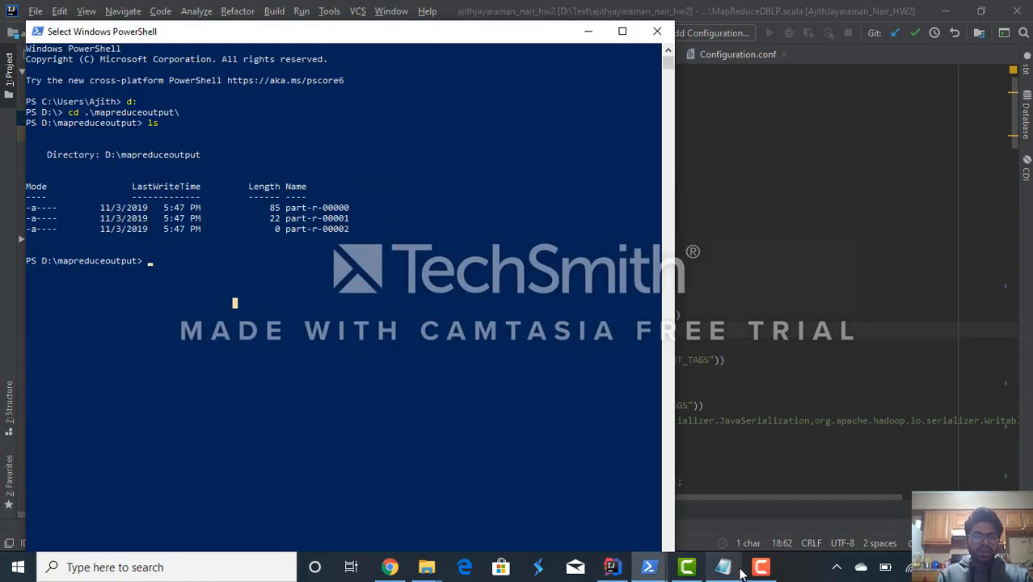
key("alt+Tab")
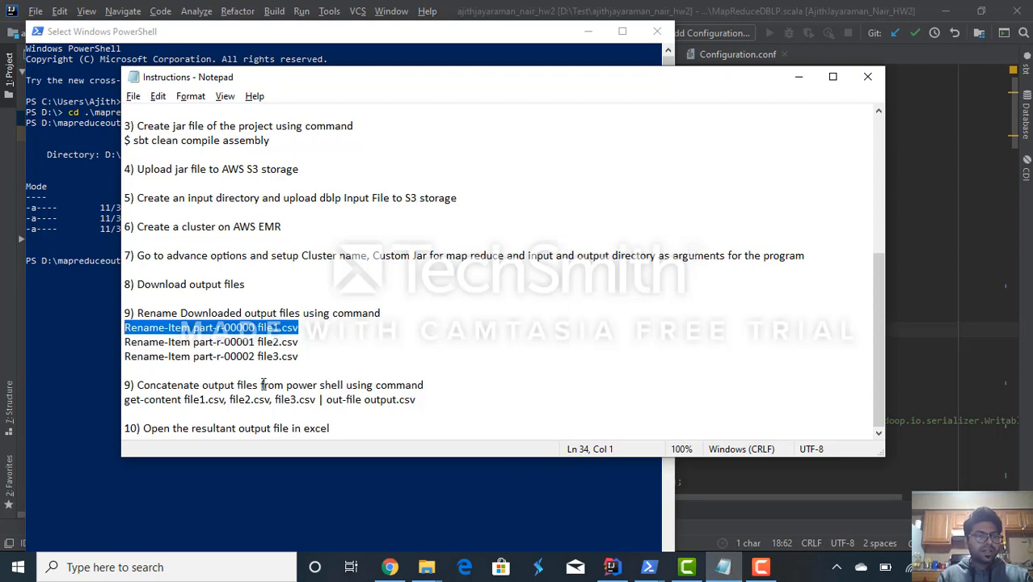
key("alt+Tab")
type("rr")
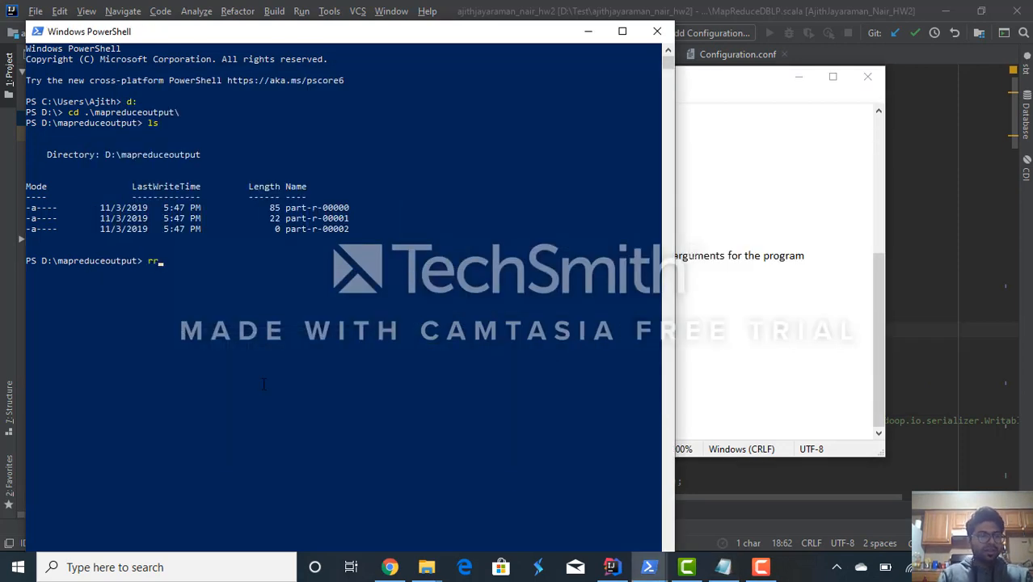
key("BackSpace")
key("BackSpace")
type("Re")
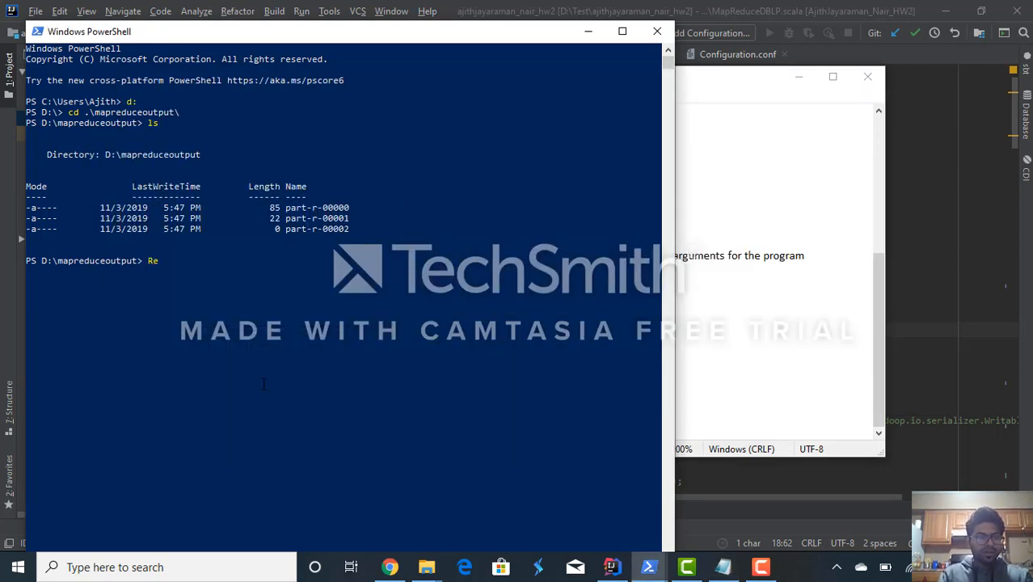
type("name-it")
type("em .\\pa")
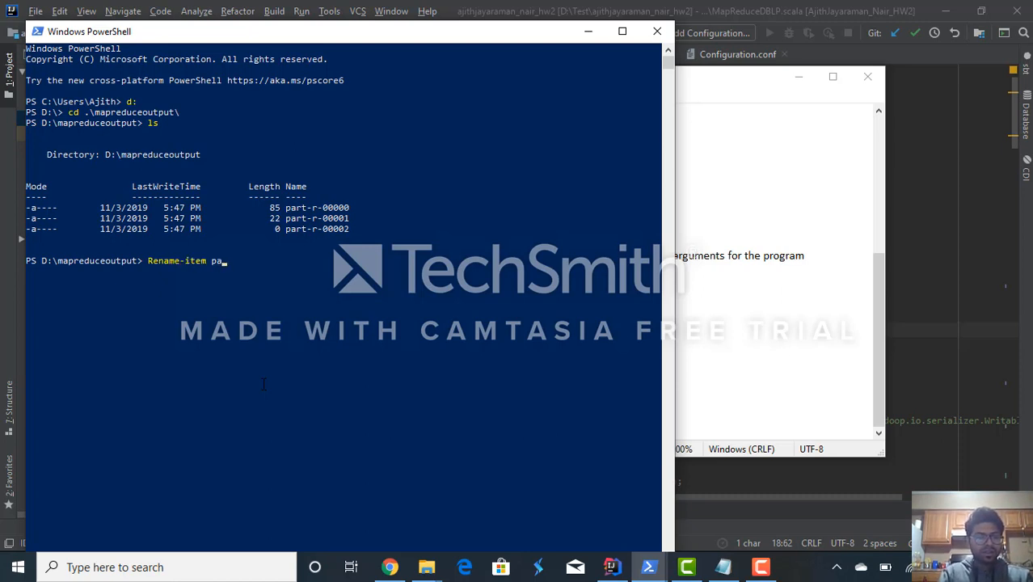
type("r")
key("Tab")
type("file1")
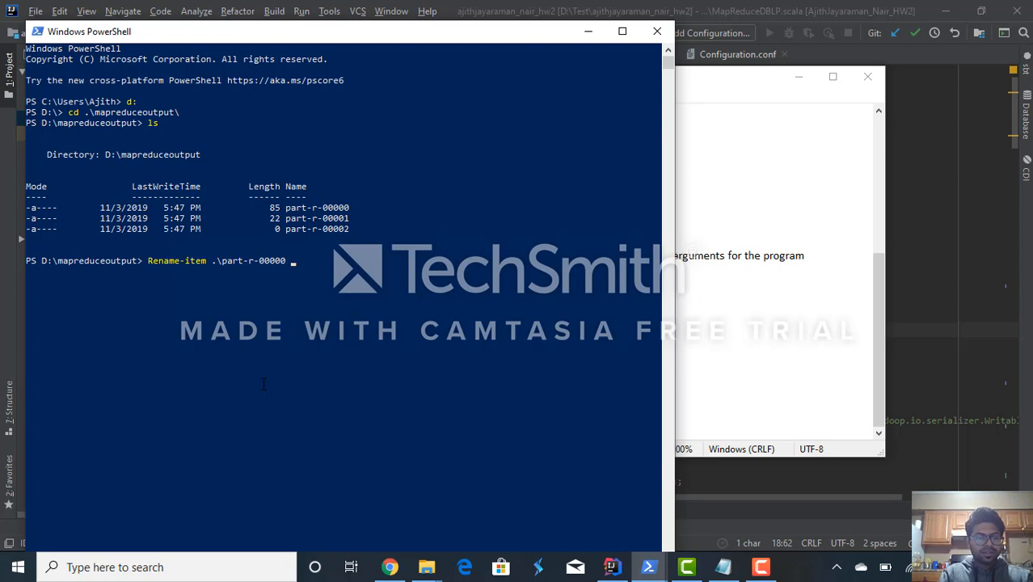
type(".csv")
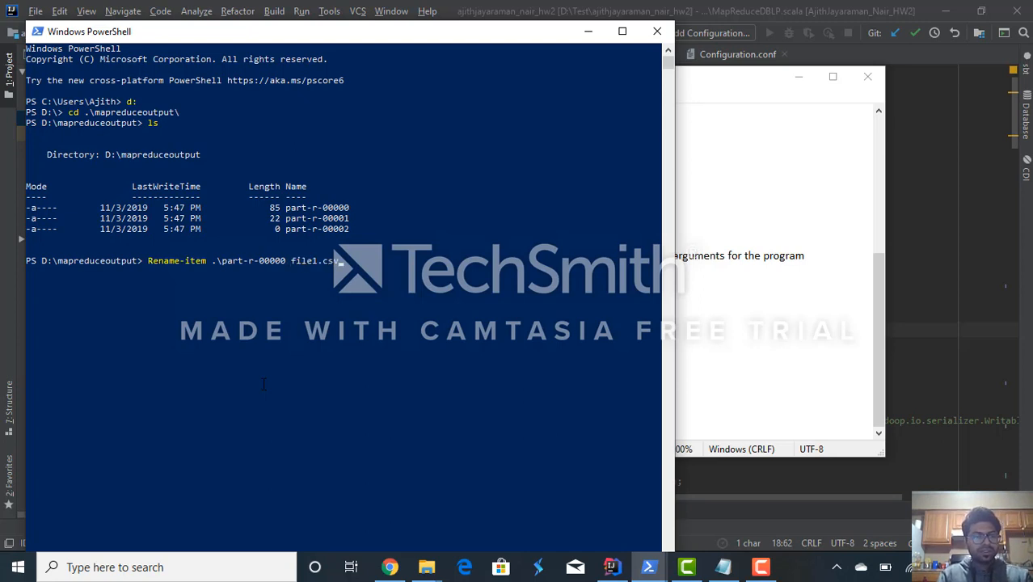
key("Return")
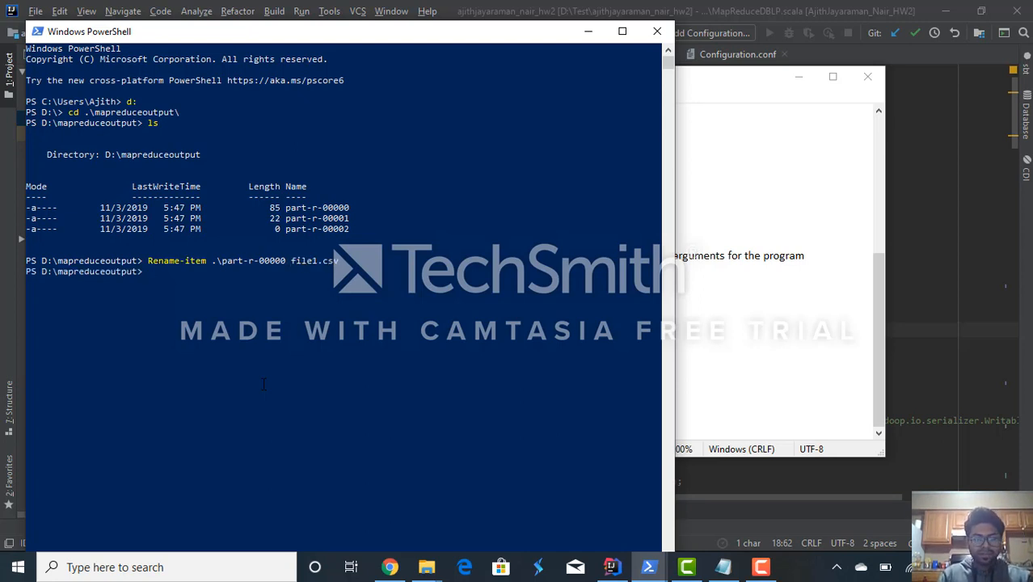
- Reuse the previous rename command to rename part-r-00002 to file2.csv
key("Up")
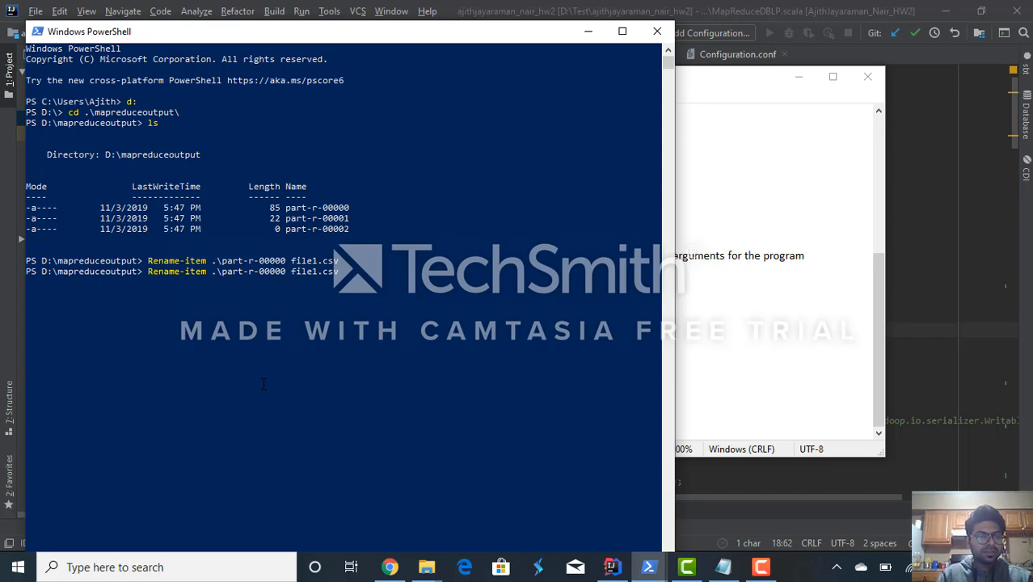
key("BackSpace")
type("2")
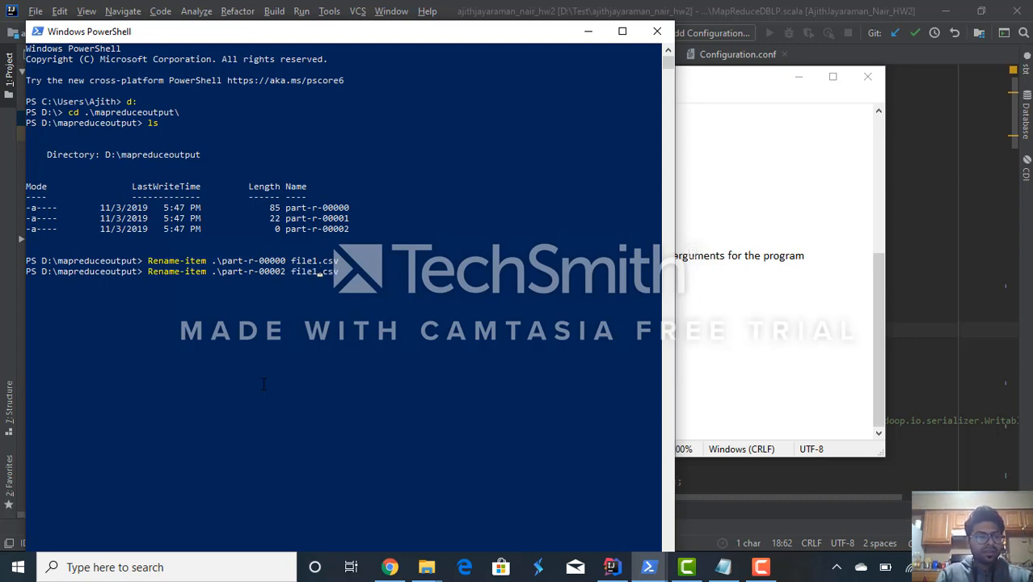
key("Return")
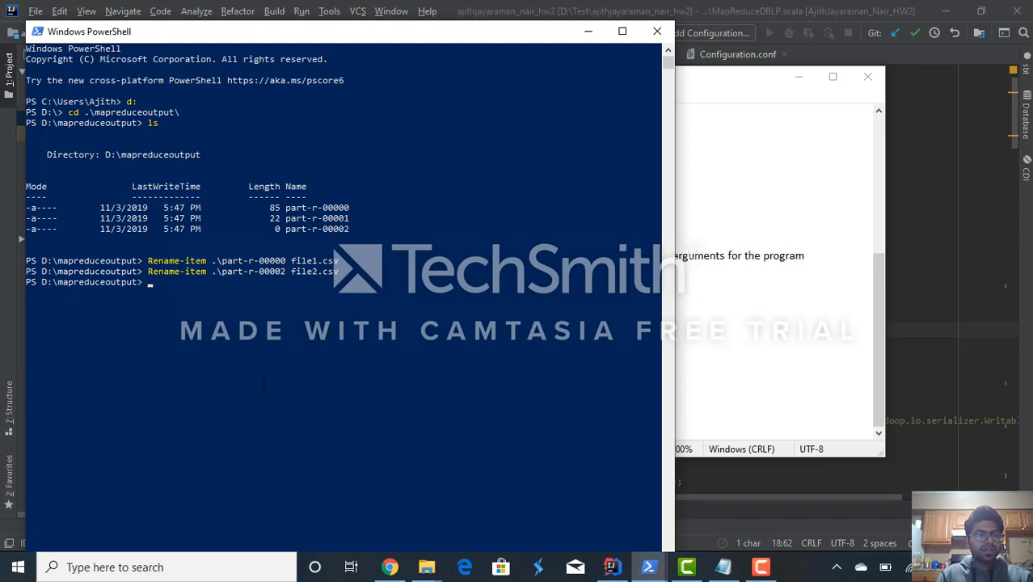
- Adapt the last rename command to rename part-r-00001 to file3.csv
key("Up")
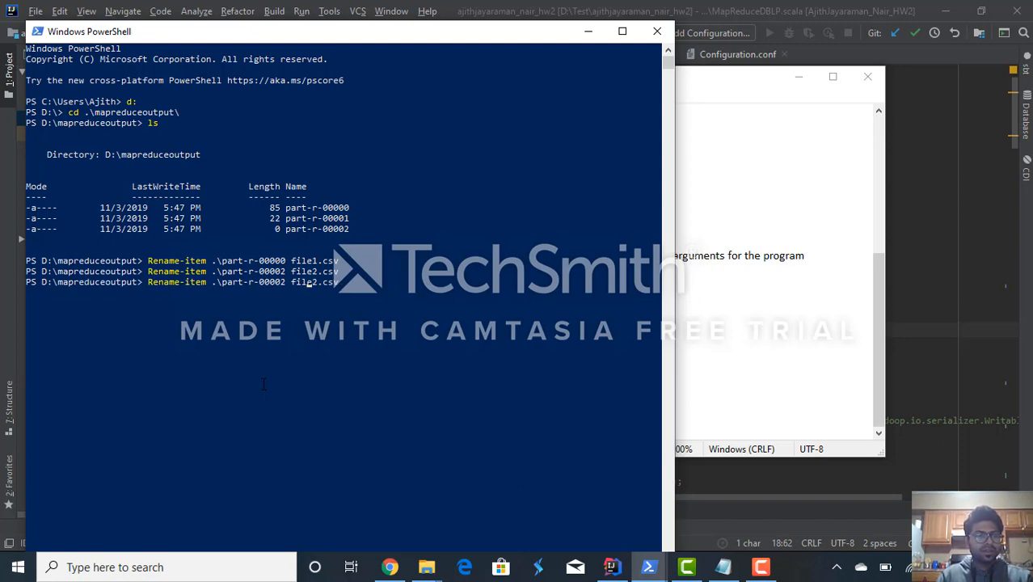
key("Left")
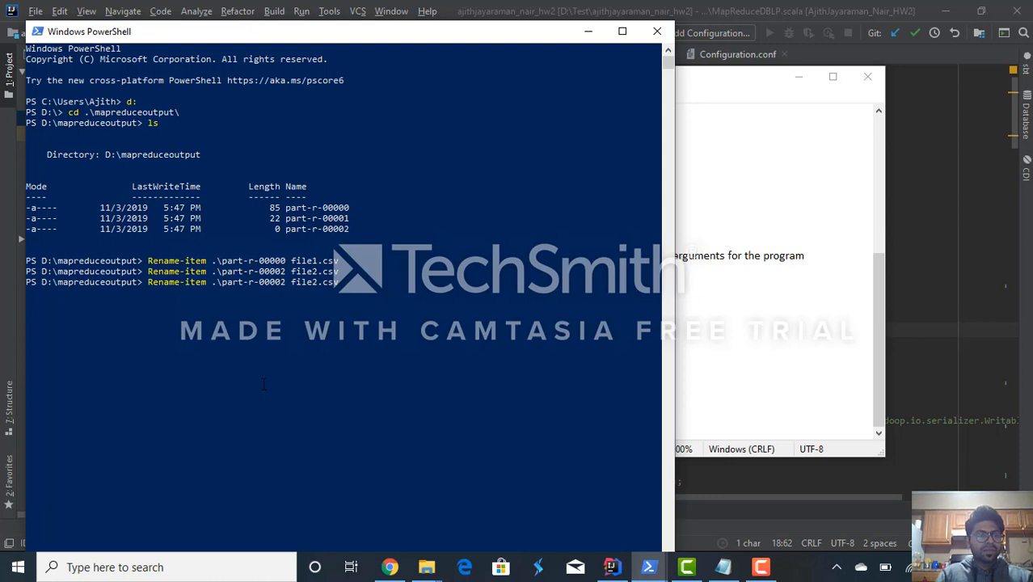
key("Right")
key("Right")
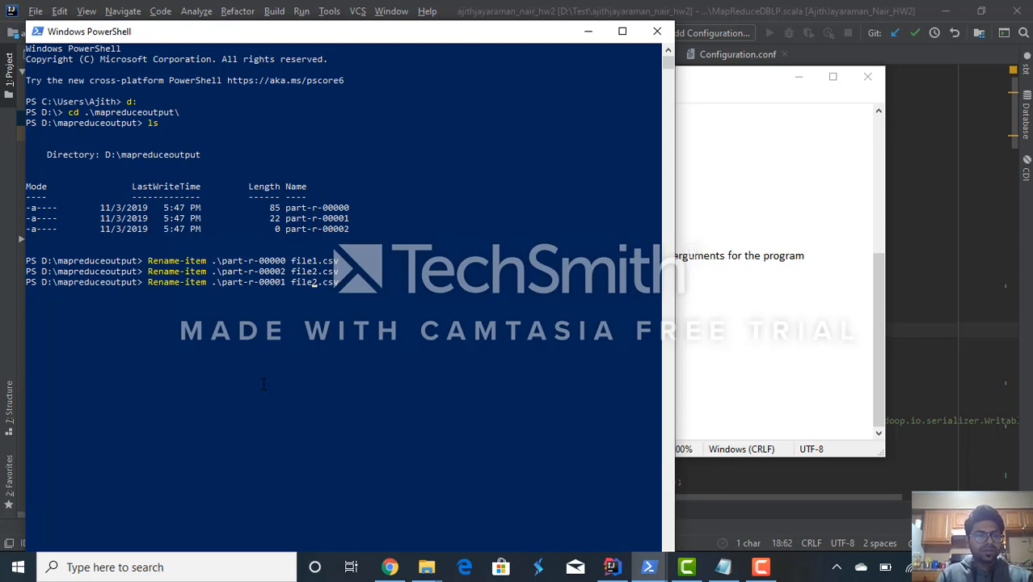
key("Right")
key("BackSpace")
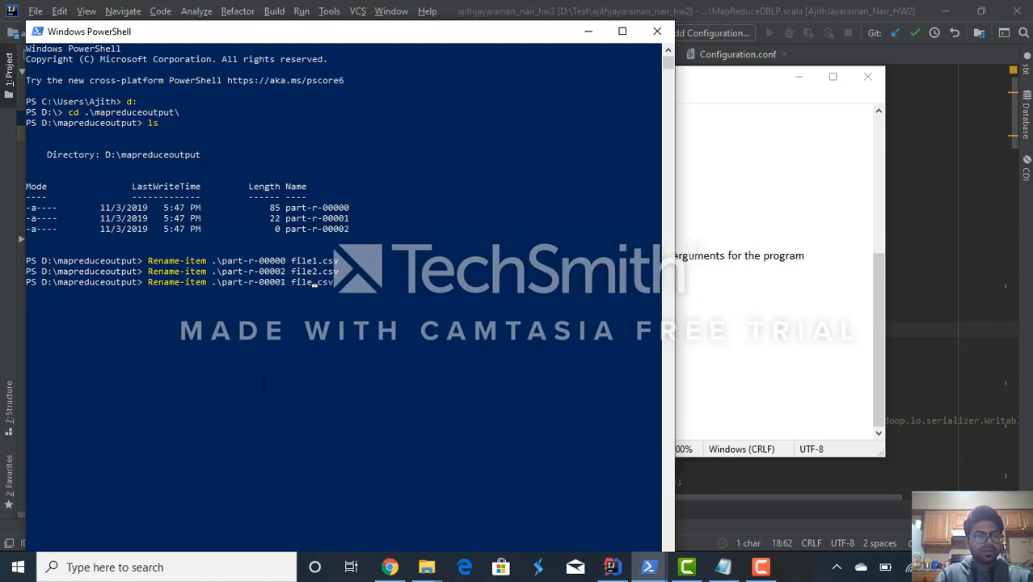
type("3")
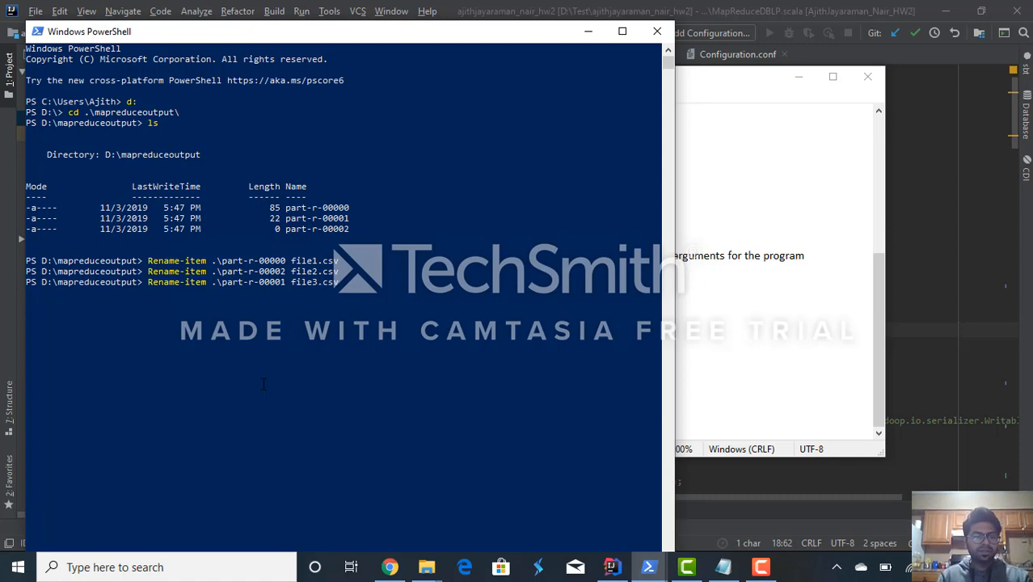
key("Return")
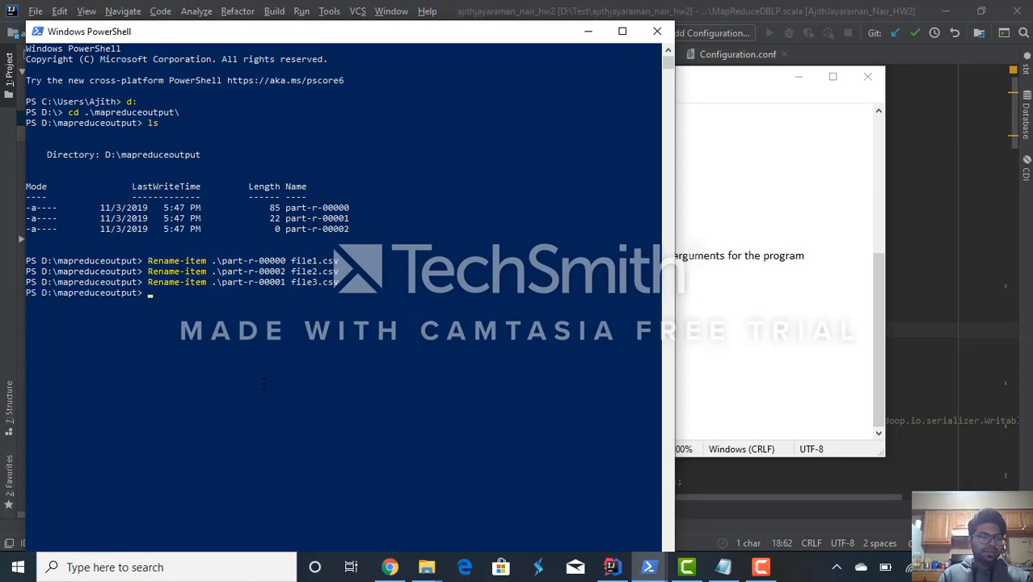
- Copy the concatenation command from the Notepad instructions and run it in PowerShell: get-content file1.csv, file2.csv, file3.csv | out-file output.csv
key("alt+Tab")
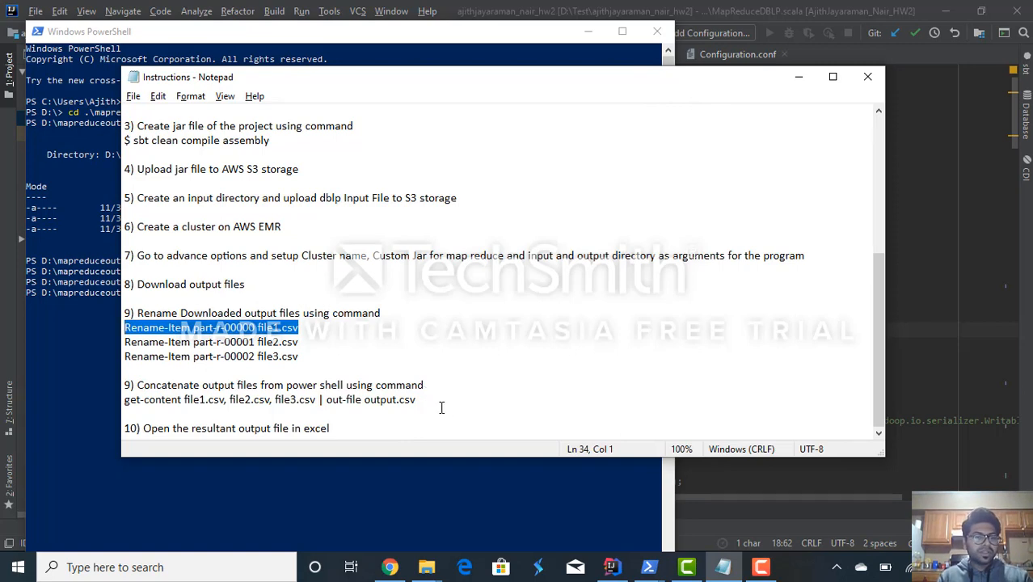
left_click_drag(415, 399, 123, 406)
key("ctrl+c")
key("alt+Tab")
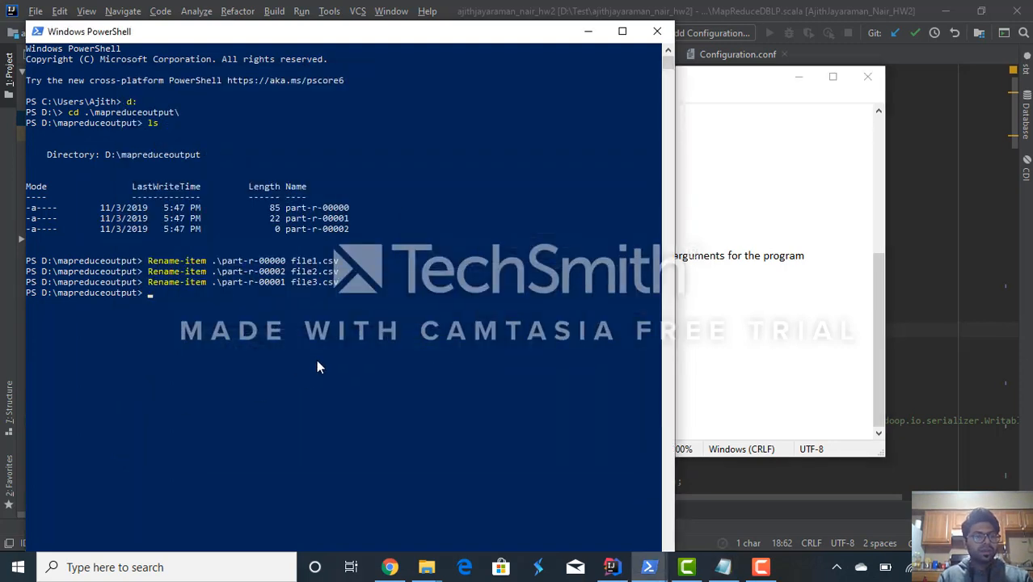
key("ctrl+v")
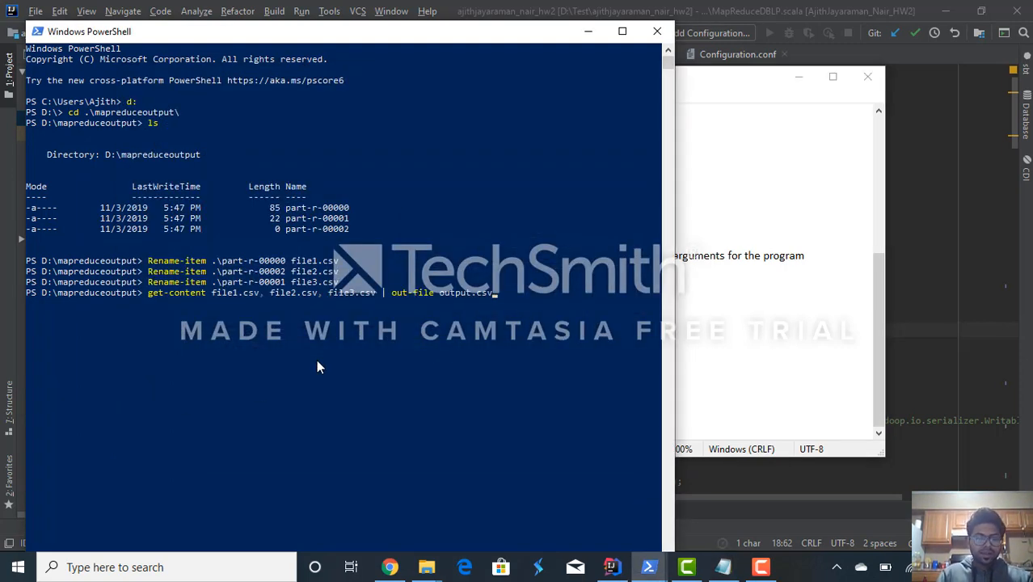
key("Return")
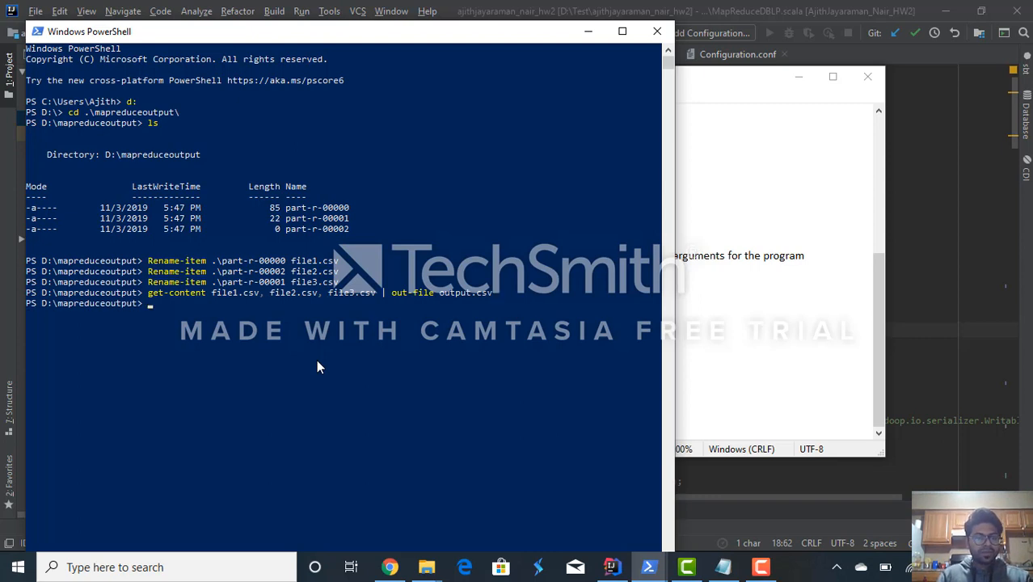
- List the contents of the mapreduceoutput directory with ls to check for output.csv
type("ls")
key("Return")
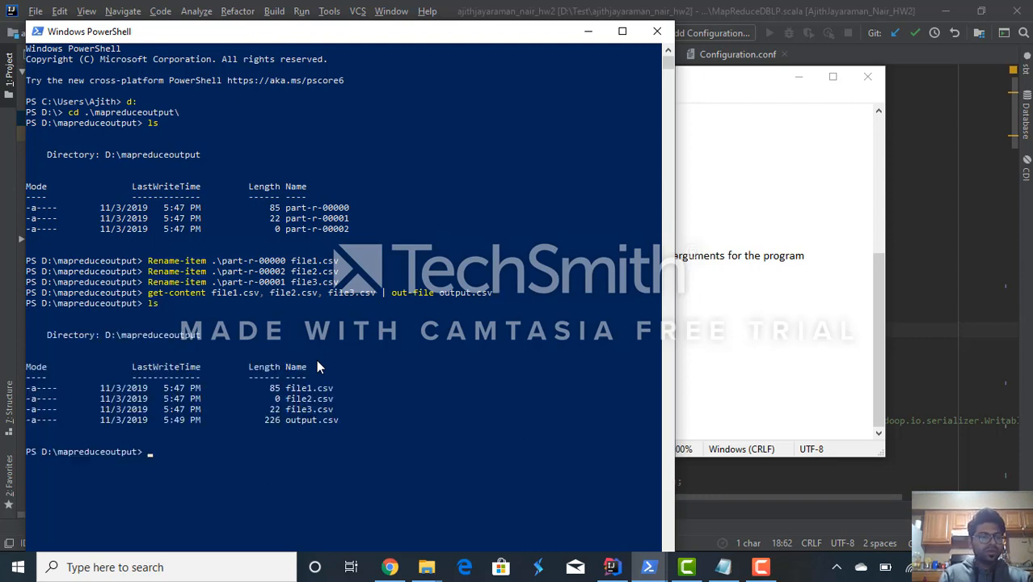
double_click(291, 419)
left_click(542, 400)
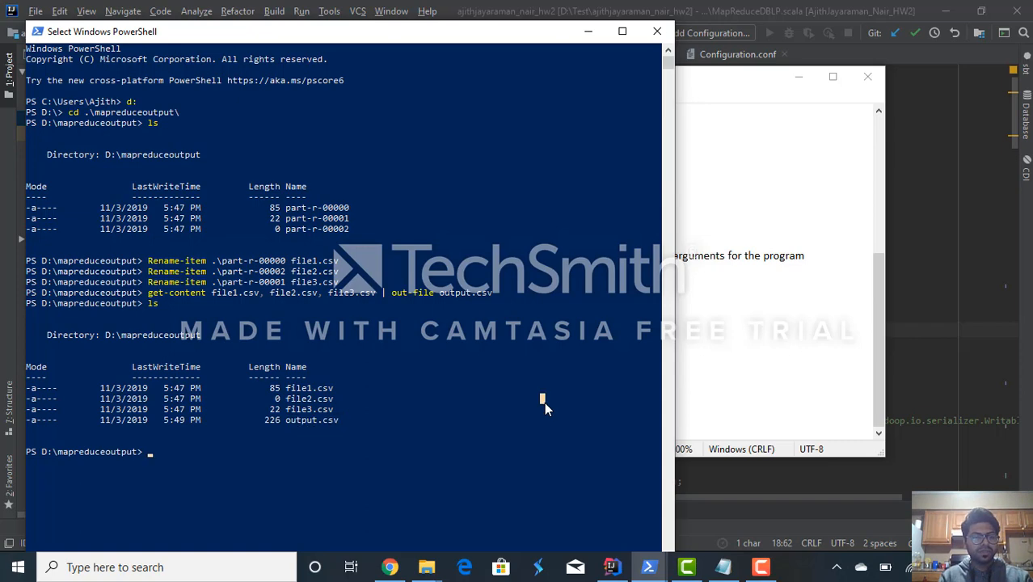
- Open the output file from the mapreduceoutput folder in Excel, fit column A to its contents to read the rows, and close the workbook
key("alt+Tab")
mouse_move(434, 569)
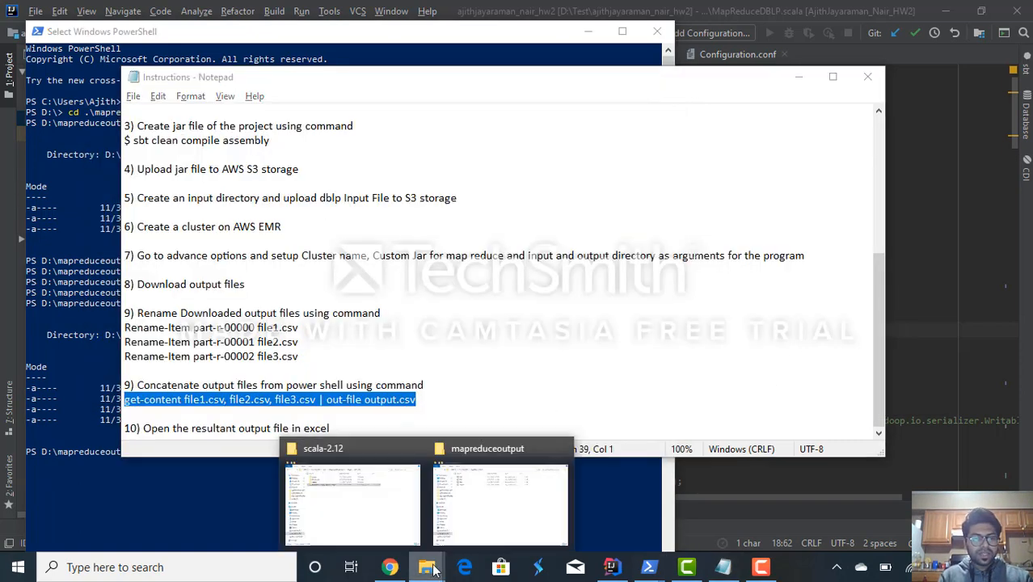
left_click(521, 511)
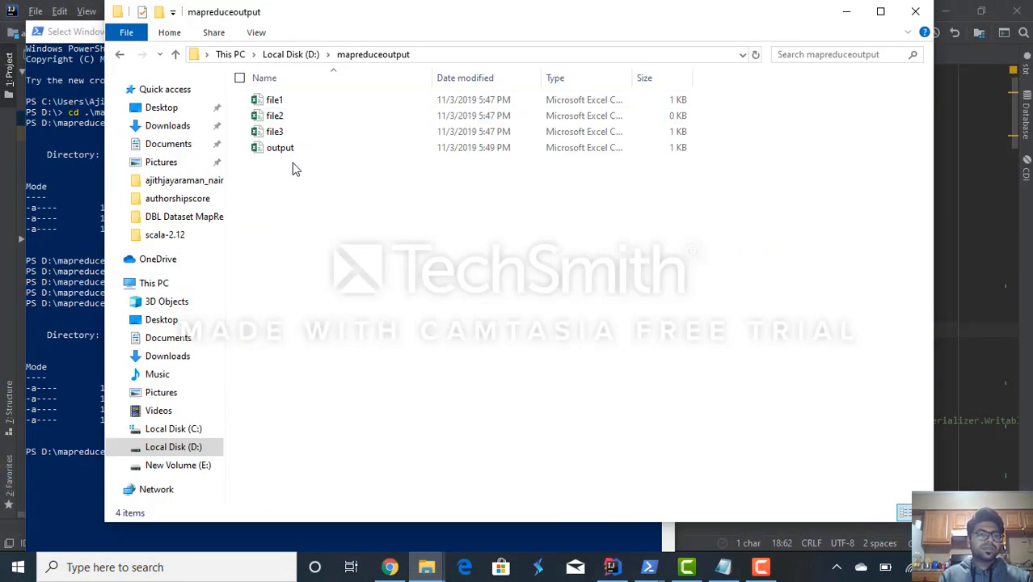
double_click(294, 153)
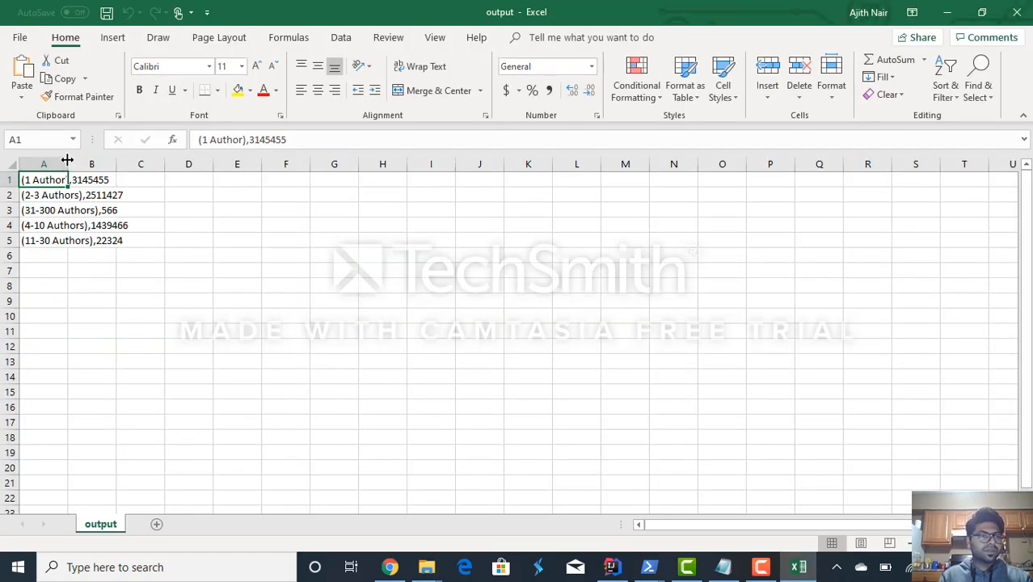
double_click(67, 161)
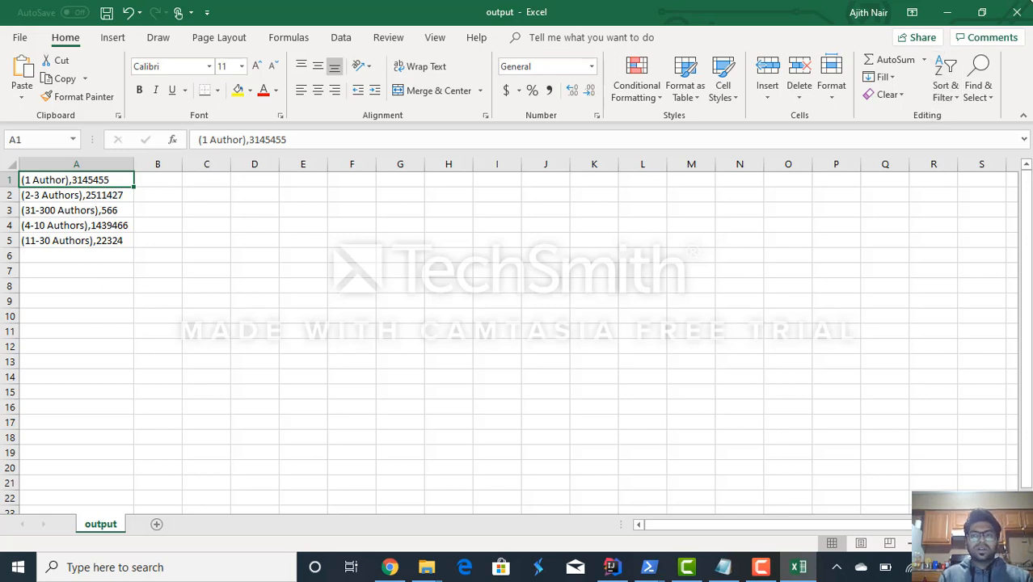
left_click(1019, 11)
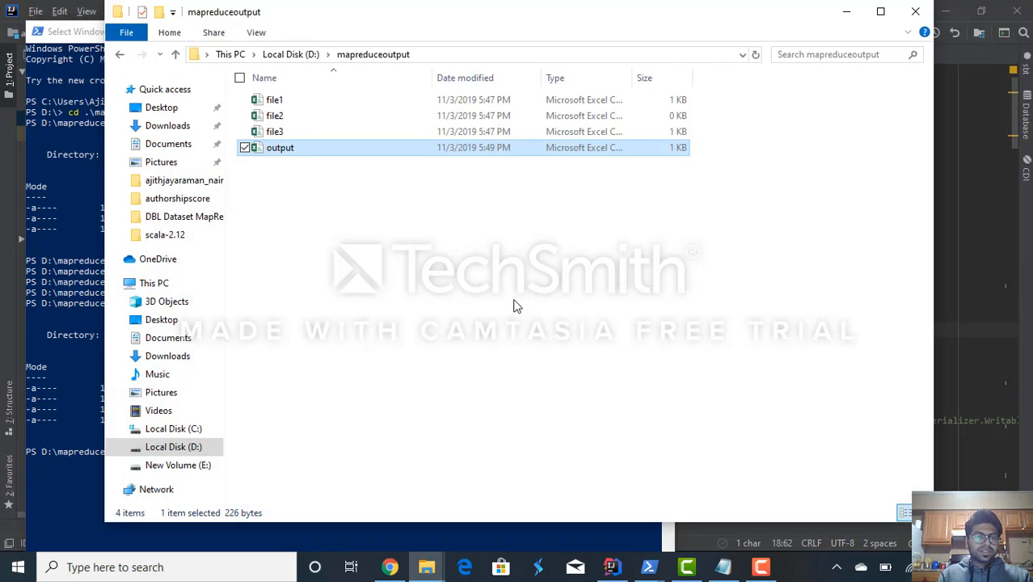
- Switch to IntelliJ IDEA and examine the definitions of job1, job2 and the co-author range job3 in MapReduceDBLP.scala
left_click(90, 366)
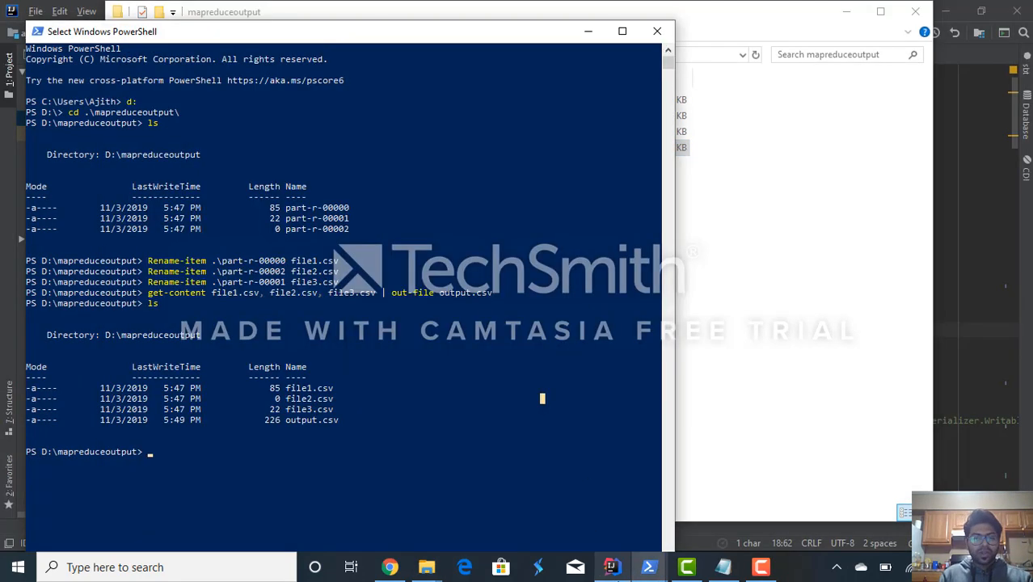
left_click(612, 567)
scroll(534, 152, "down", 4)
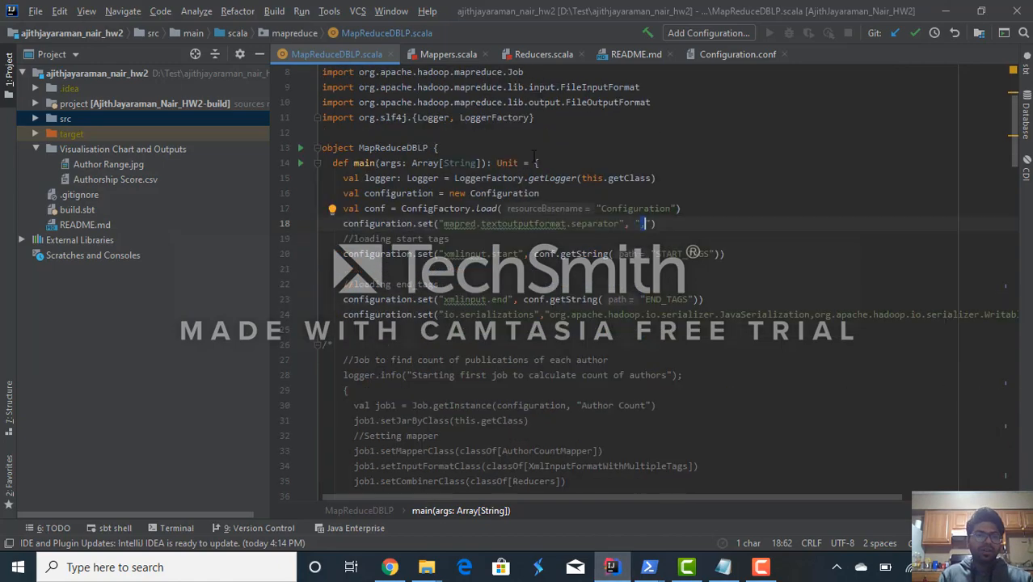
scroll(535, 152, "down", 6)
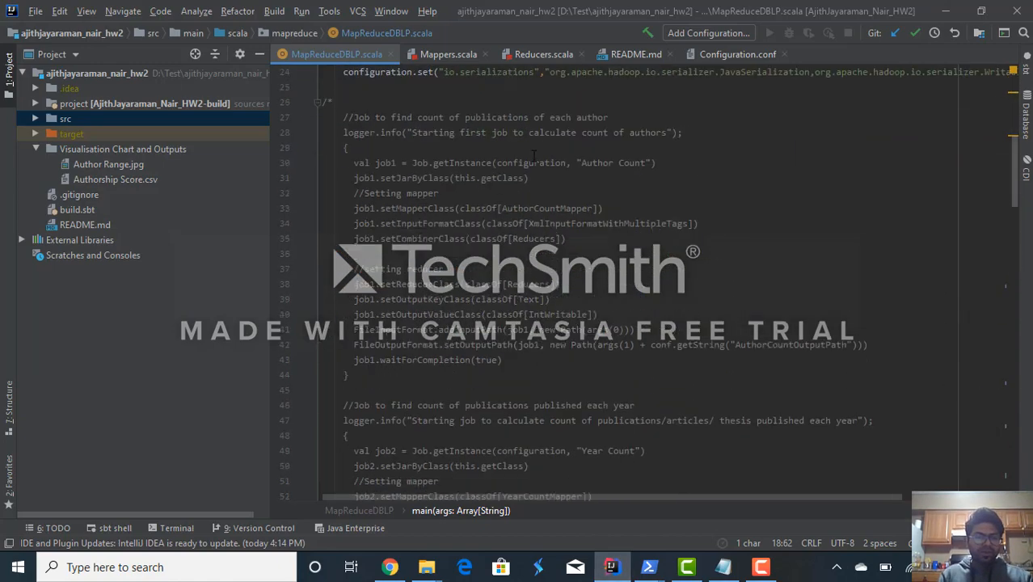
scroll(535, 154, "down", 9)
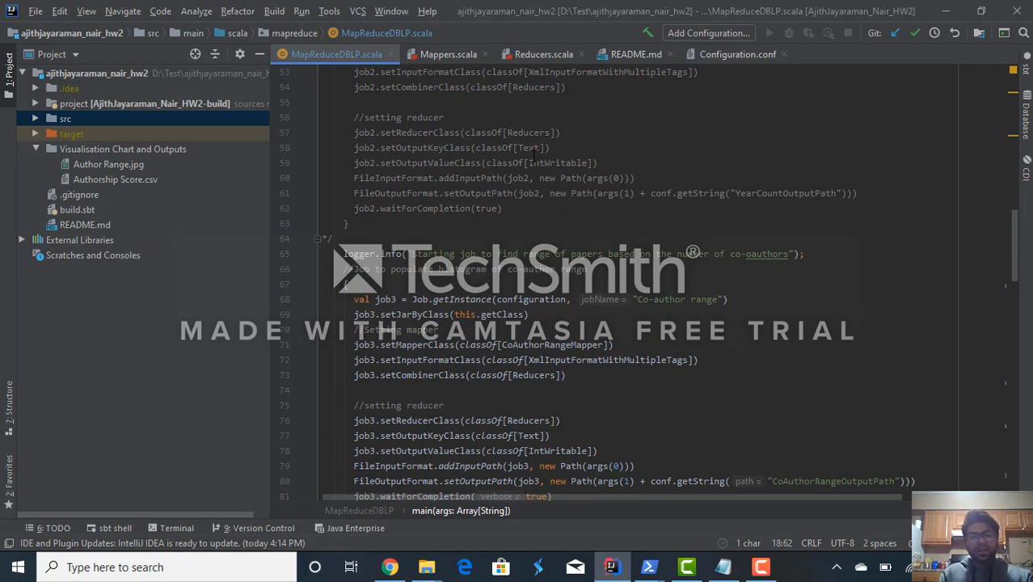
scroll(534, 153, "down", 2)
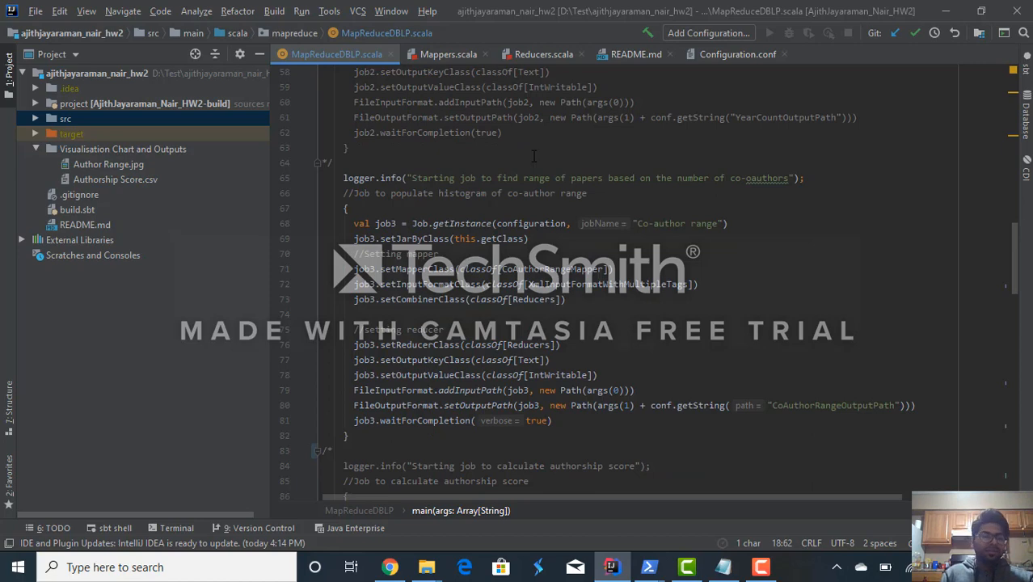
scroll(533, 155, "down", 8)
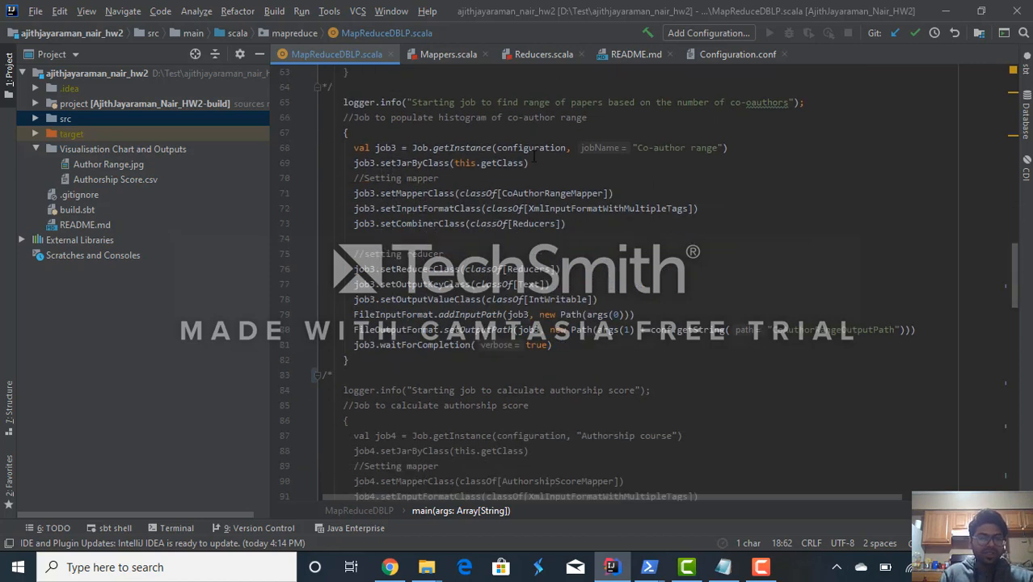
- Examine the commented-out definitions of job4 through job7 in MapReduceDBLP.scala and return to the start of the file
scroll(533, 156, "down", 2)
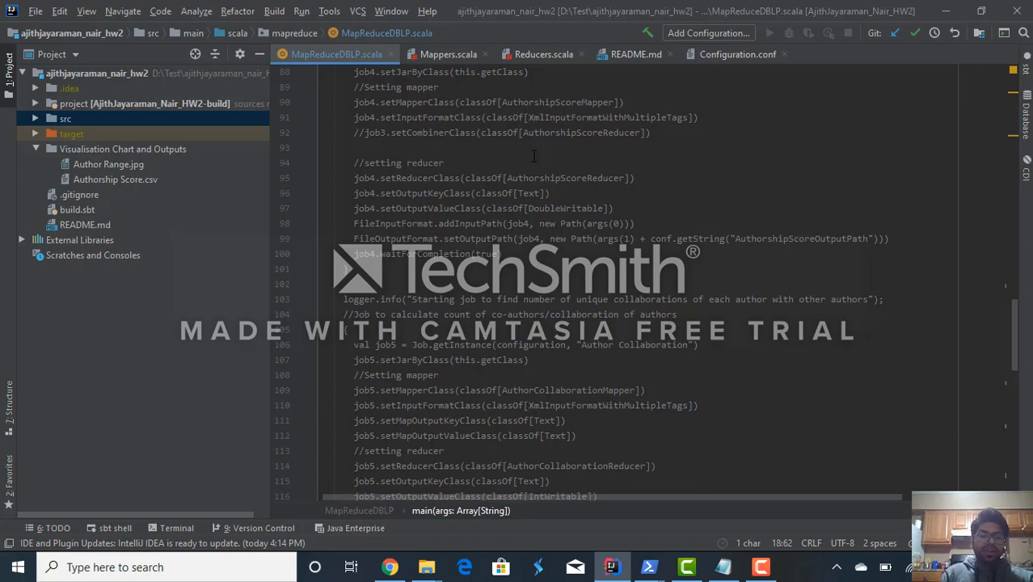
scroll(534, 155, "down", 6)
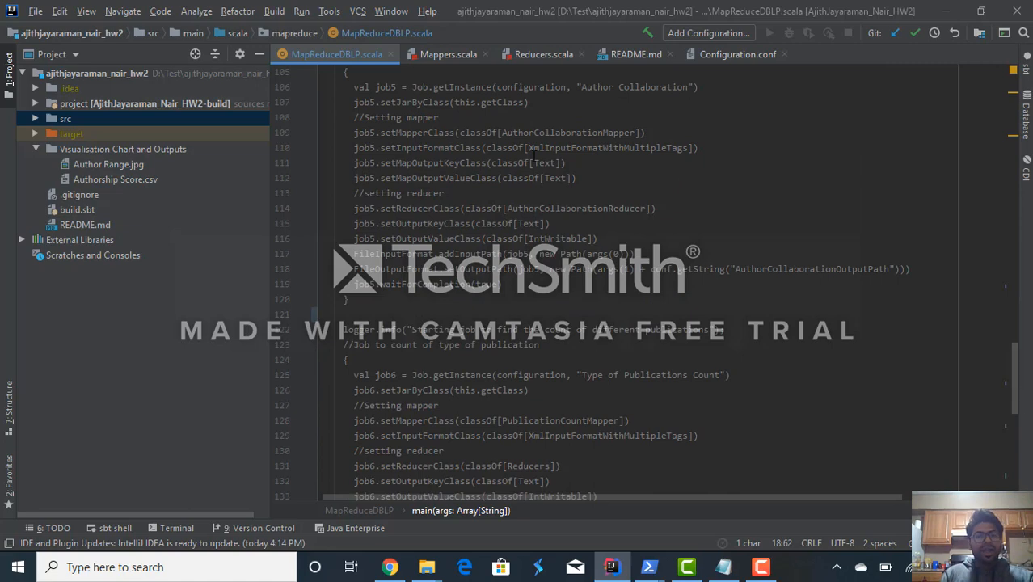
scroll(533, 156, "down", 6)
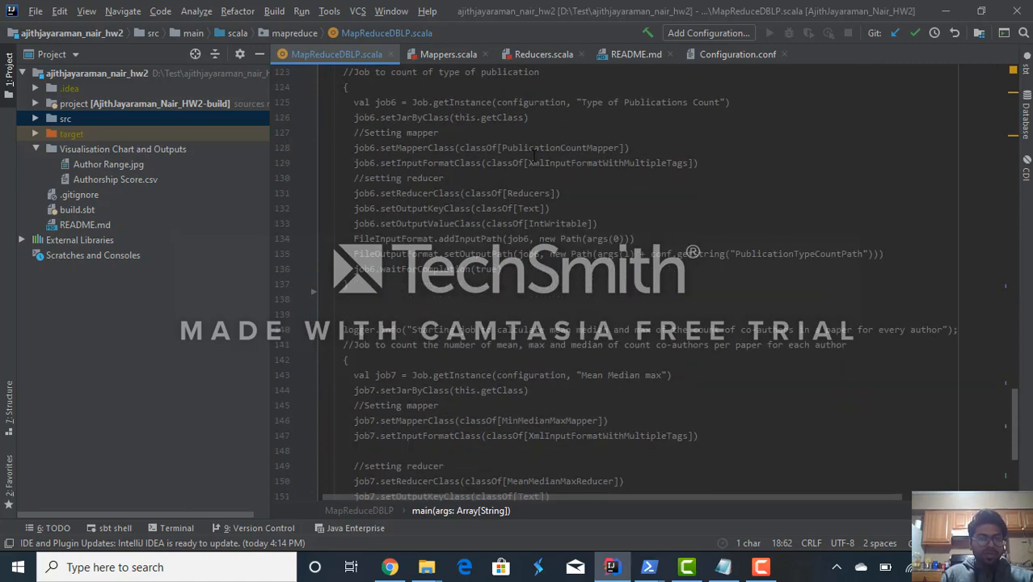
scroll(533, 156, "down", 2)
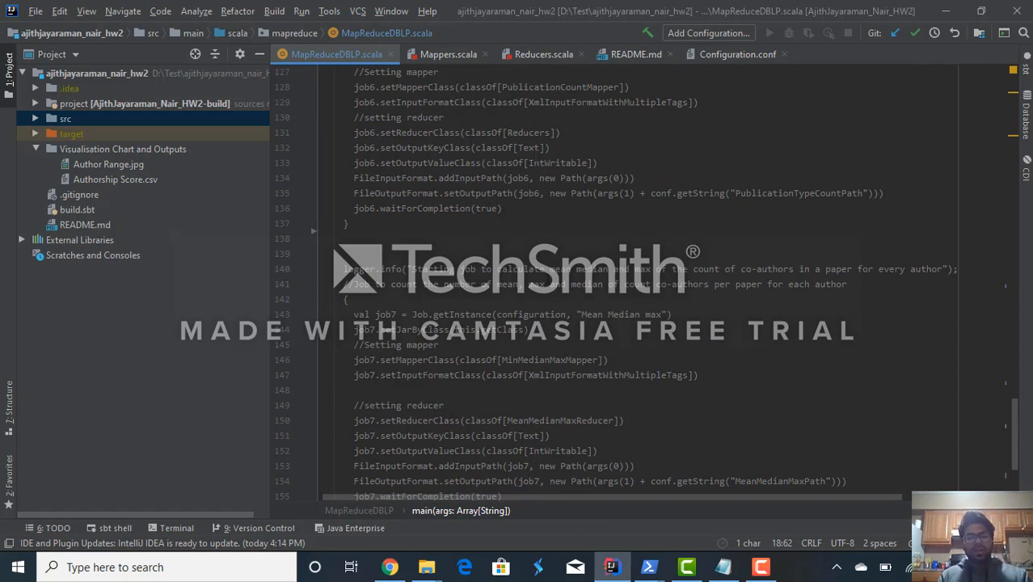
scroll(614, 282, "down", 5)
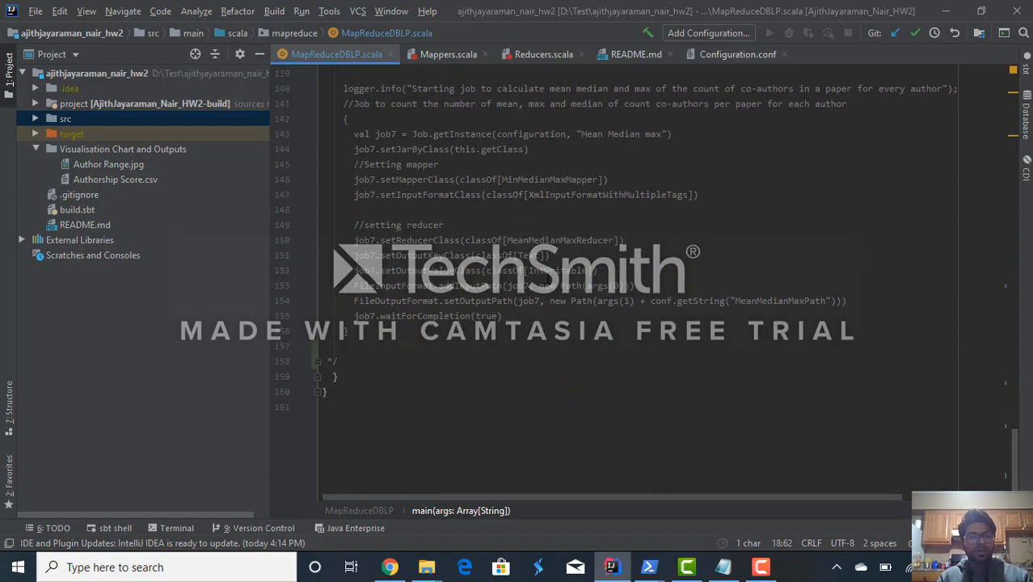
scroll(546, 279, "up", 20)
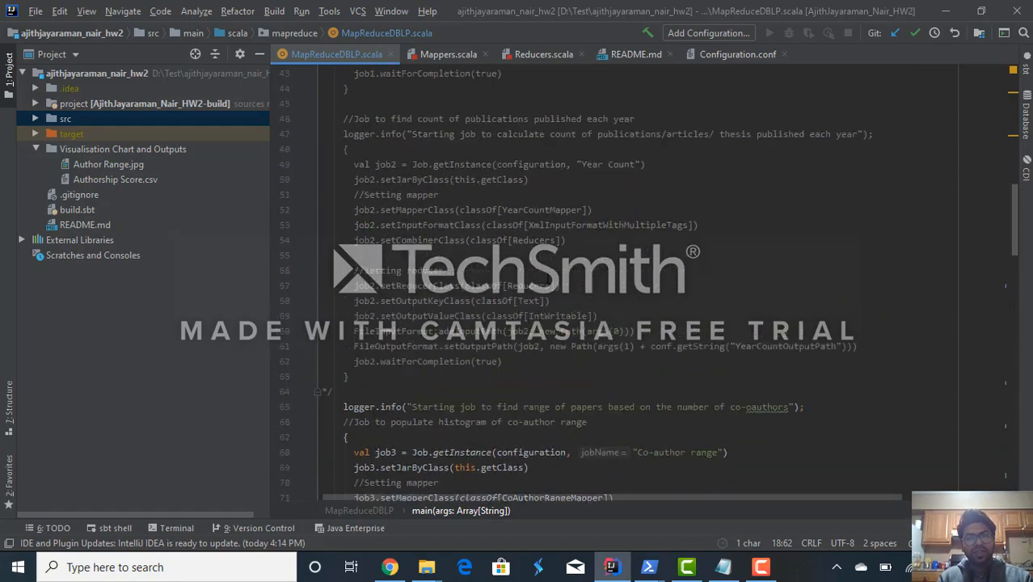
scroll(546, 279, "up", 14)
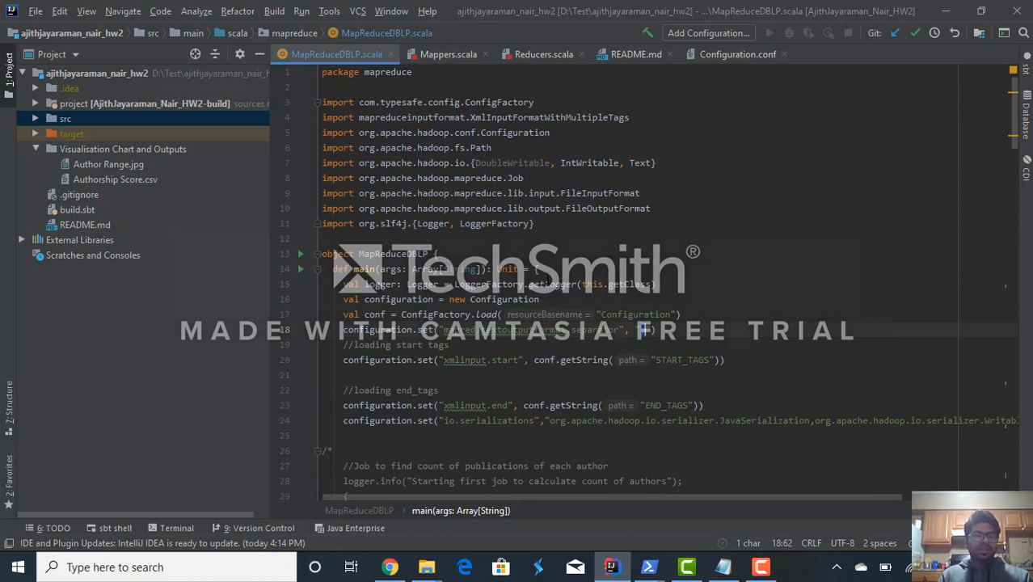
left_click(587, 235)
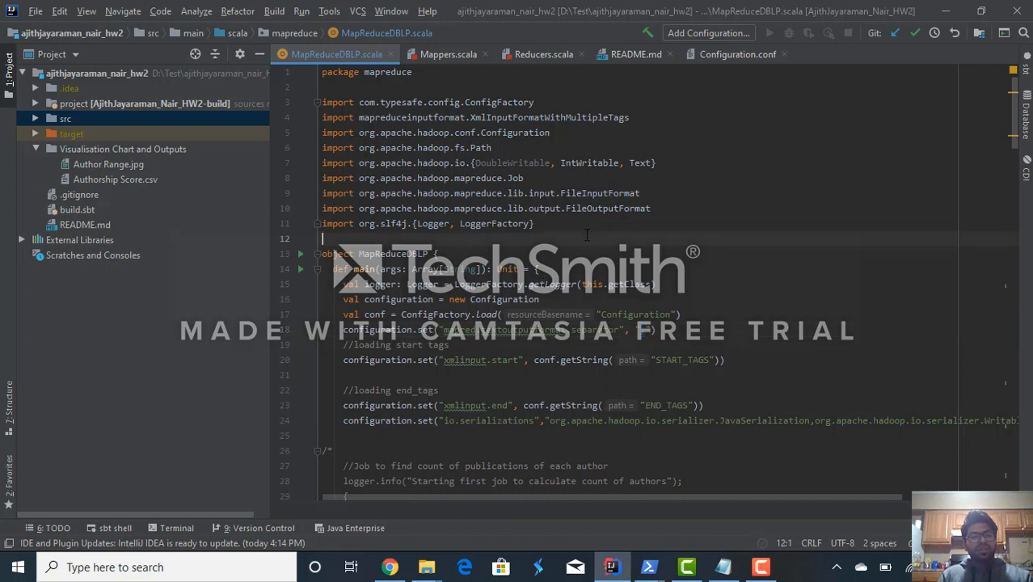